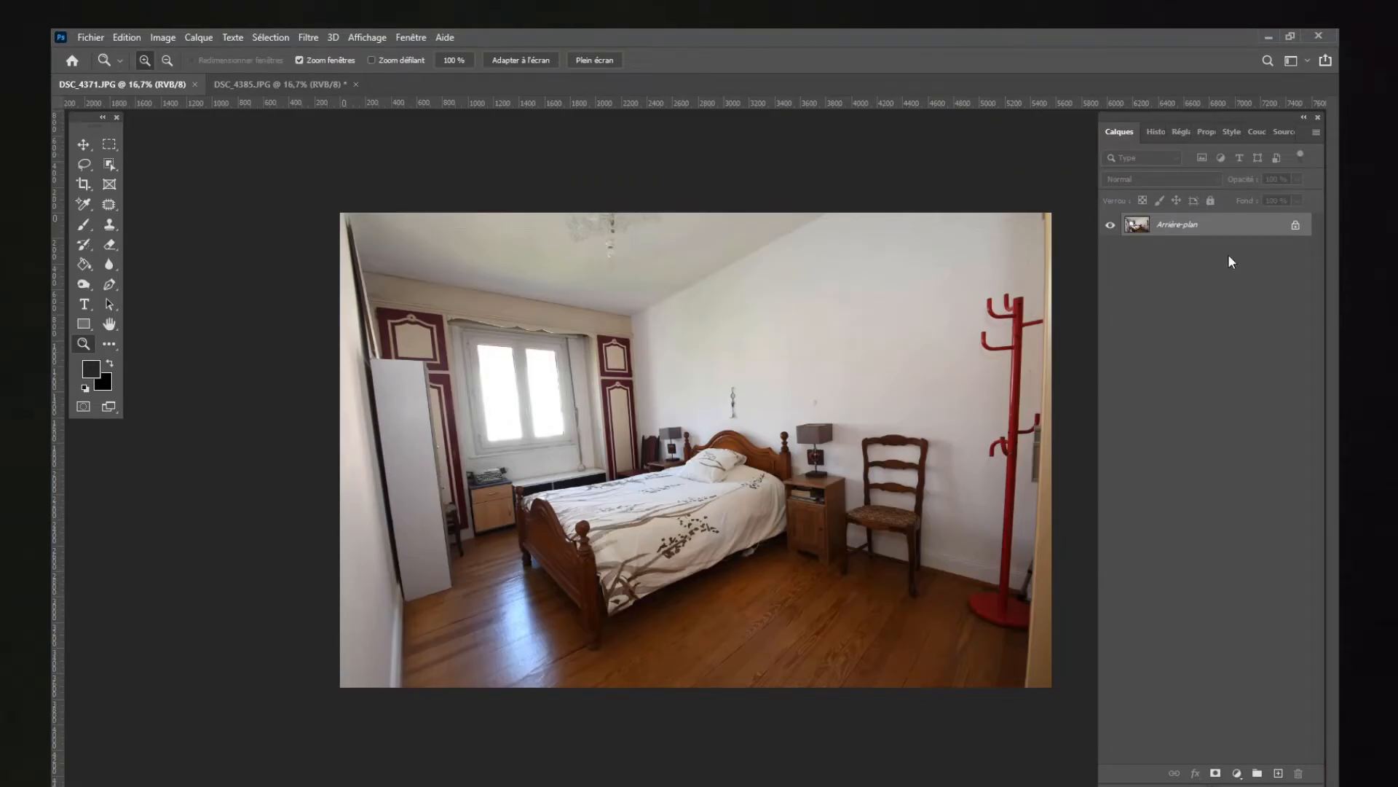
Step: Duplicate the Arrière-plan layer of DSC_4371.JPG and switch to the DSC_4385.JPG image
{"action": "left_click_drag", "start_coordinate": [1205, 232], "coordinate": [1276, 772]}
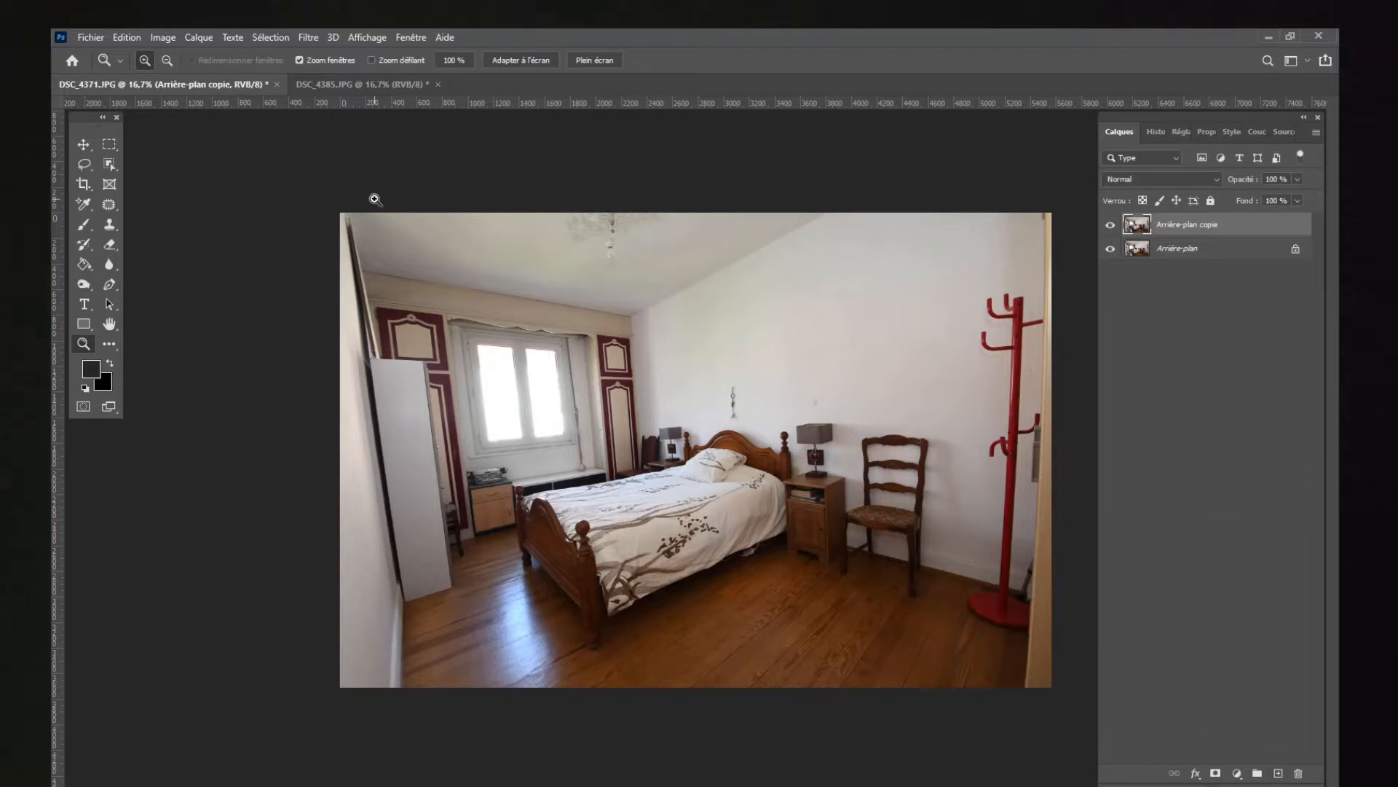
{"action": "left_click", "coordinate": [360, 85]}
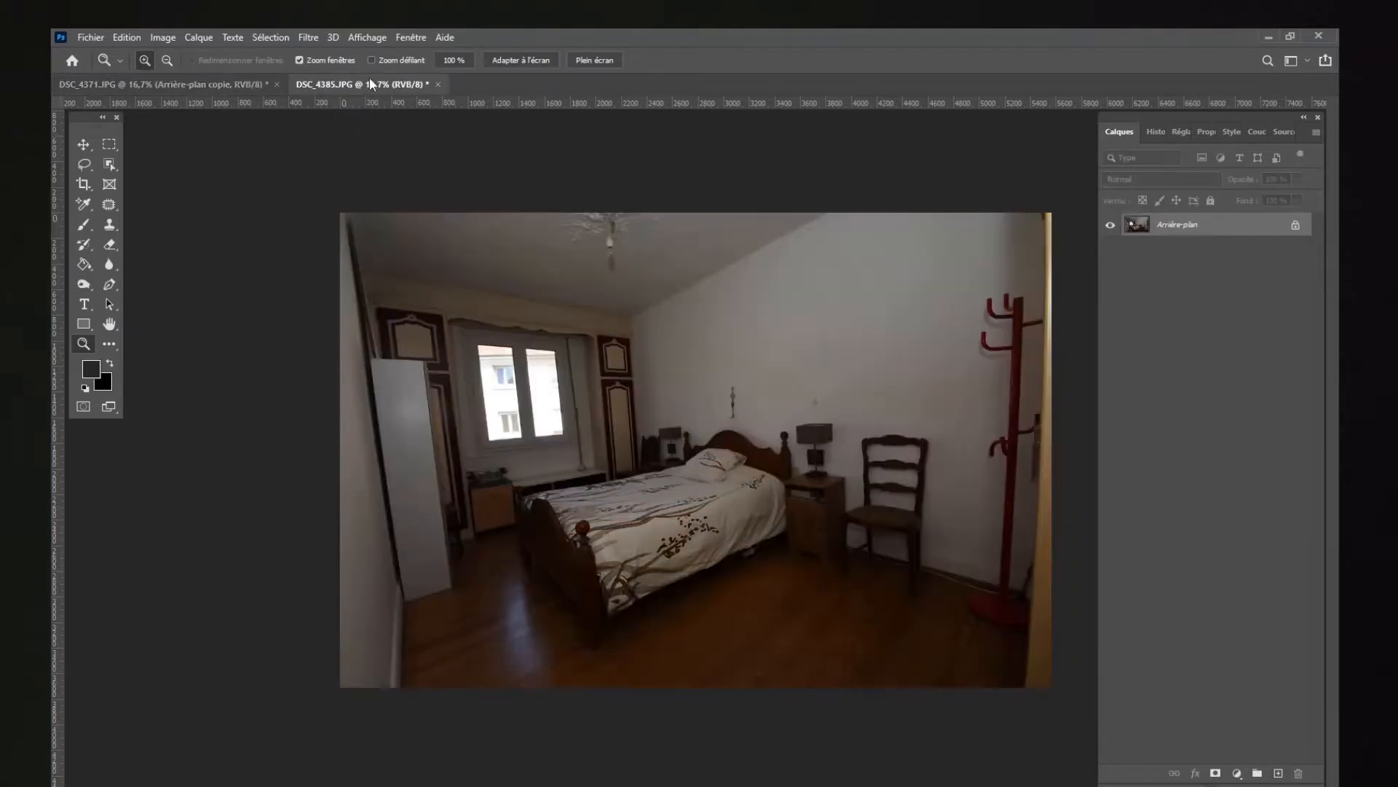
Step: Select the left glass pane of the window in the dark exposure with the Polygonal Lasso, using a 2 px feather
{"action": "left_click", "coordinate": [543, 406]}
{"action": "left_click", "coordinate": [543, 406]}
{"action": "double_click", "coordinate": [742, 453]}
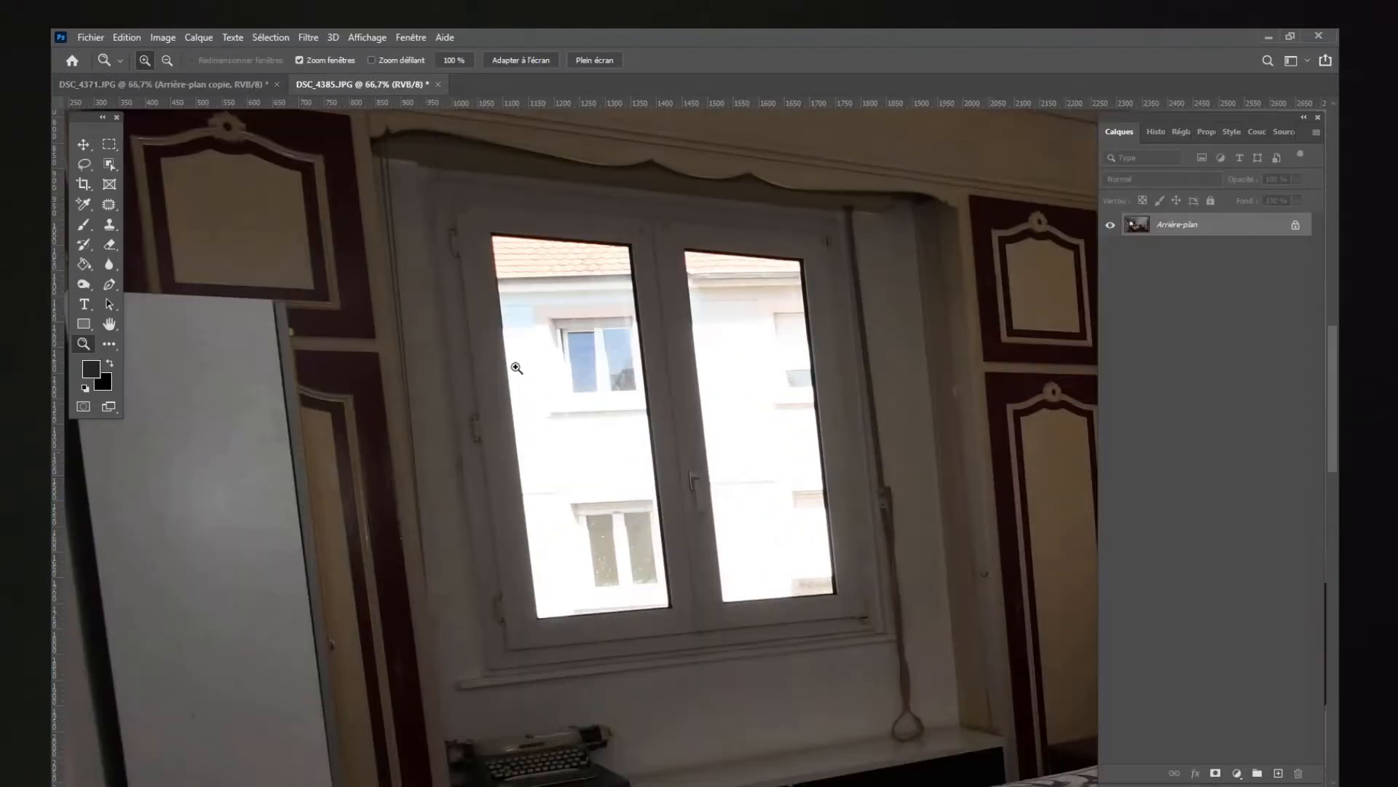
{"action": "left_click", "coordinate": [82, 159]}
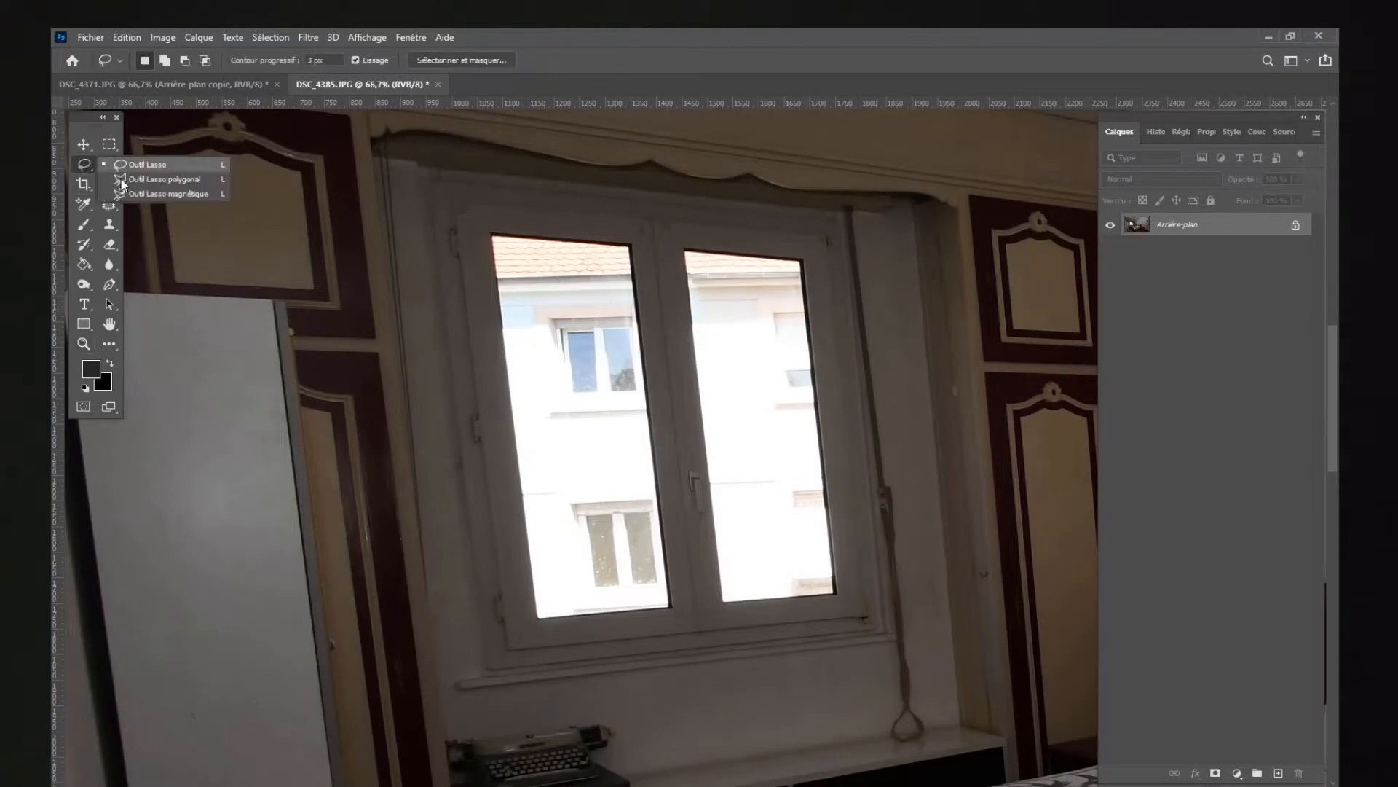
{"action": "left_click", "coordinate": [144, 181]}
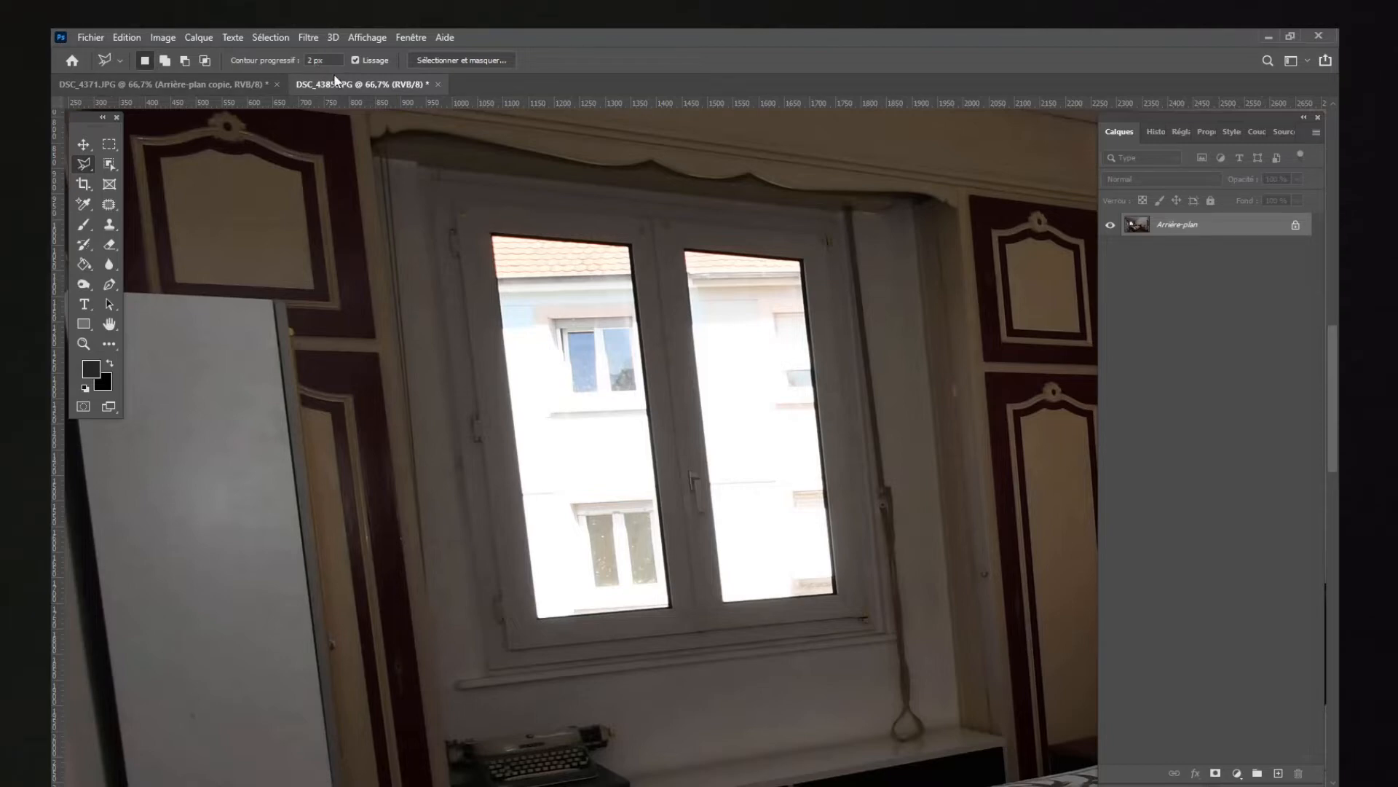
{"action": "key", "text": "z"}
{"action": "left_click", "coordinate": [628, 331]}
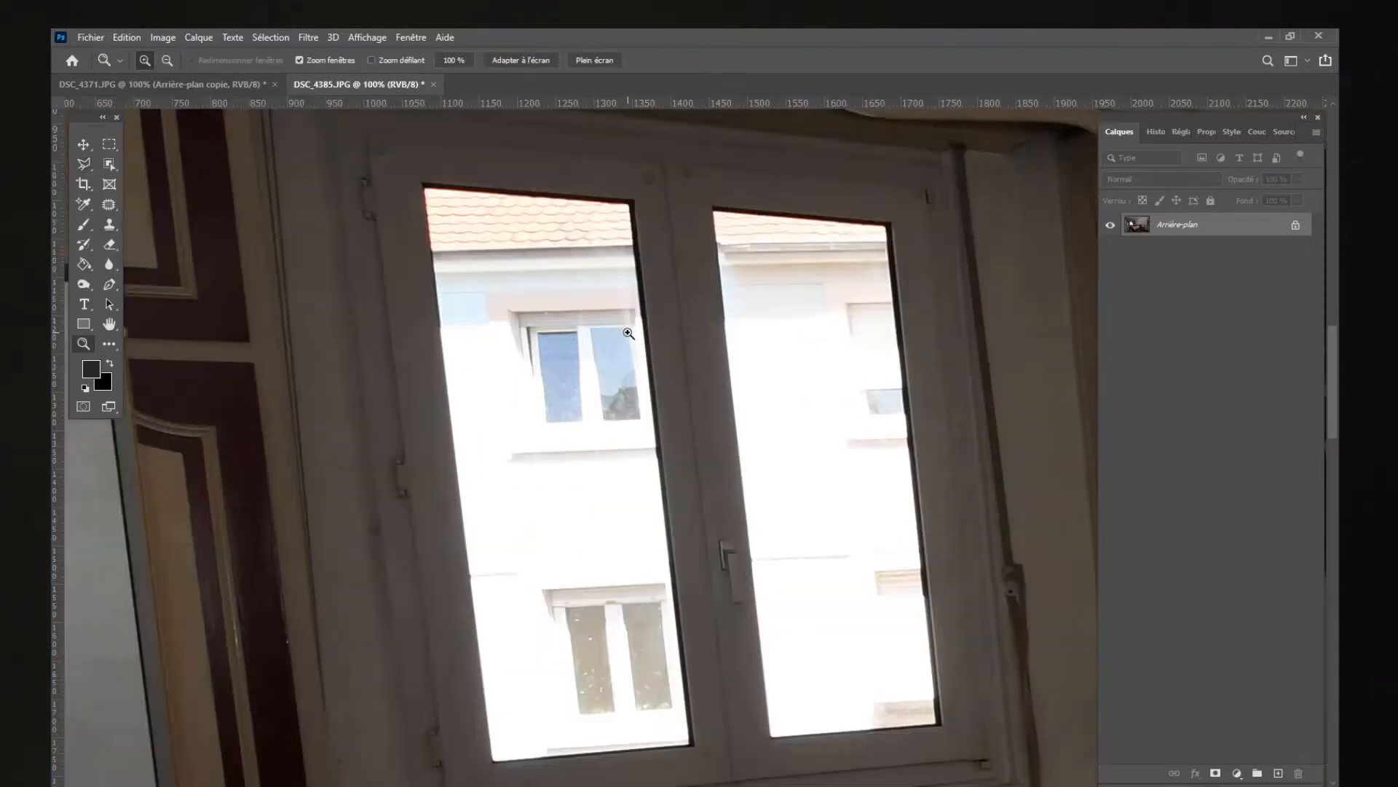
{"action": "left_click", "coordinate": [84, 166]}
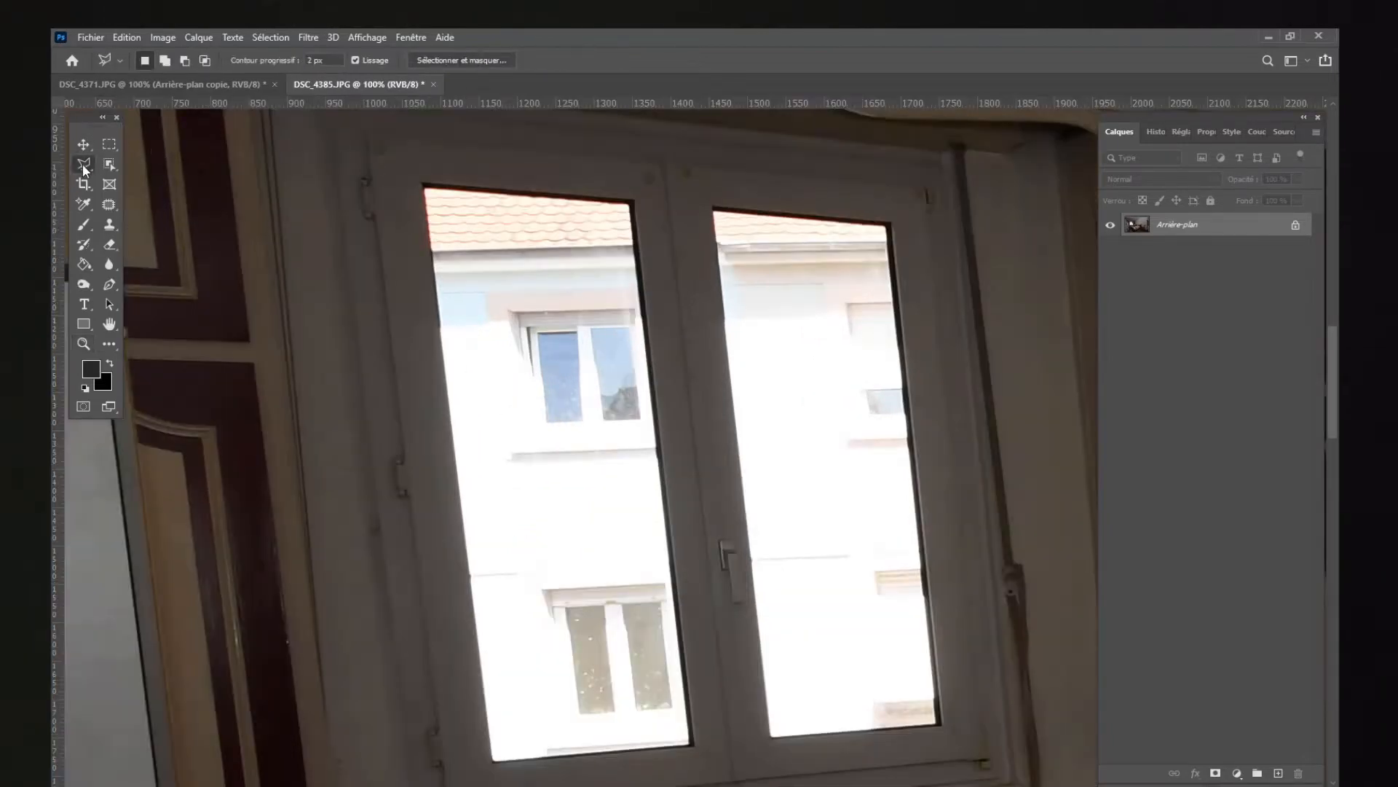
{"action": "left_click", "coordinate": [424, 181]}
{"action": "left_click", "coordinate": [630, 198]}
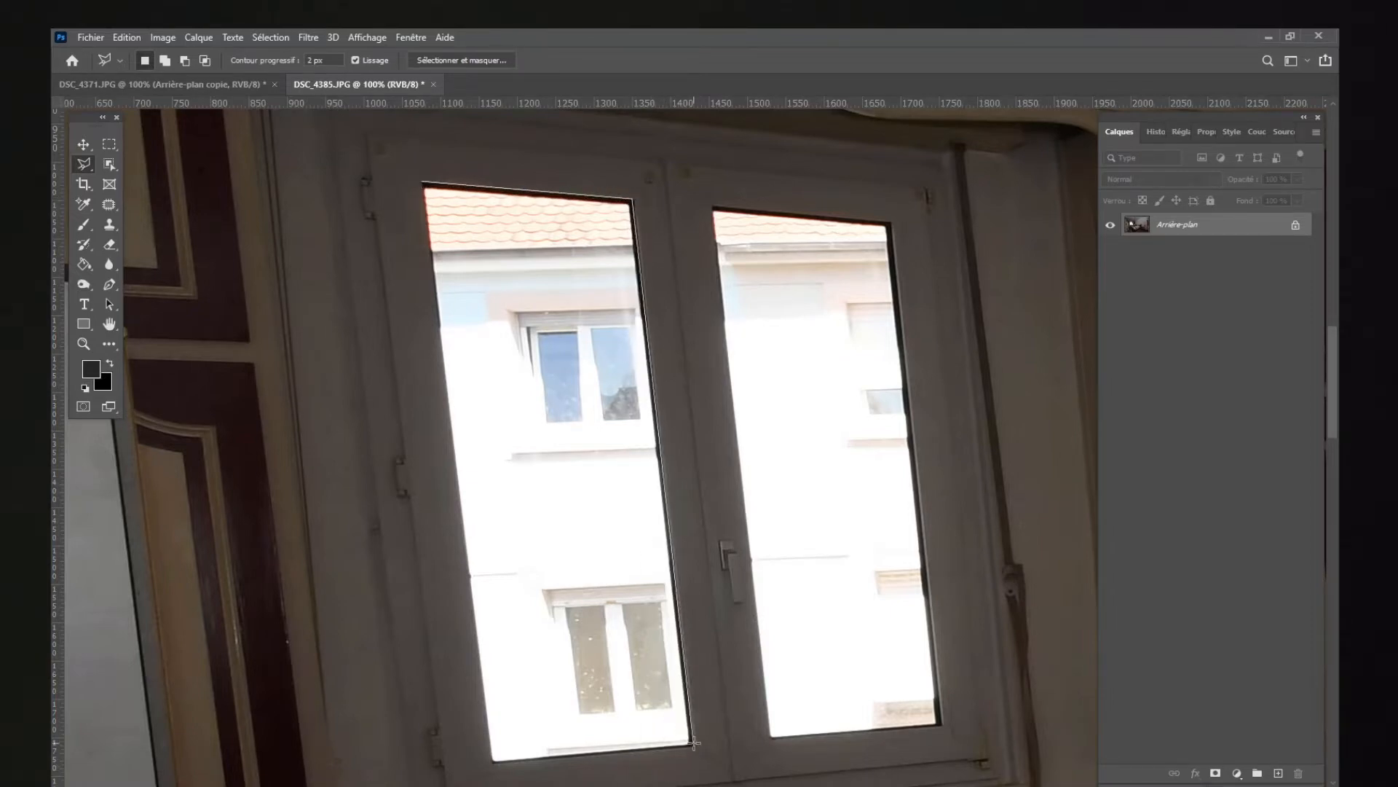
{"action": "left_click", "coordinate": [491, 762]}
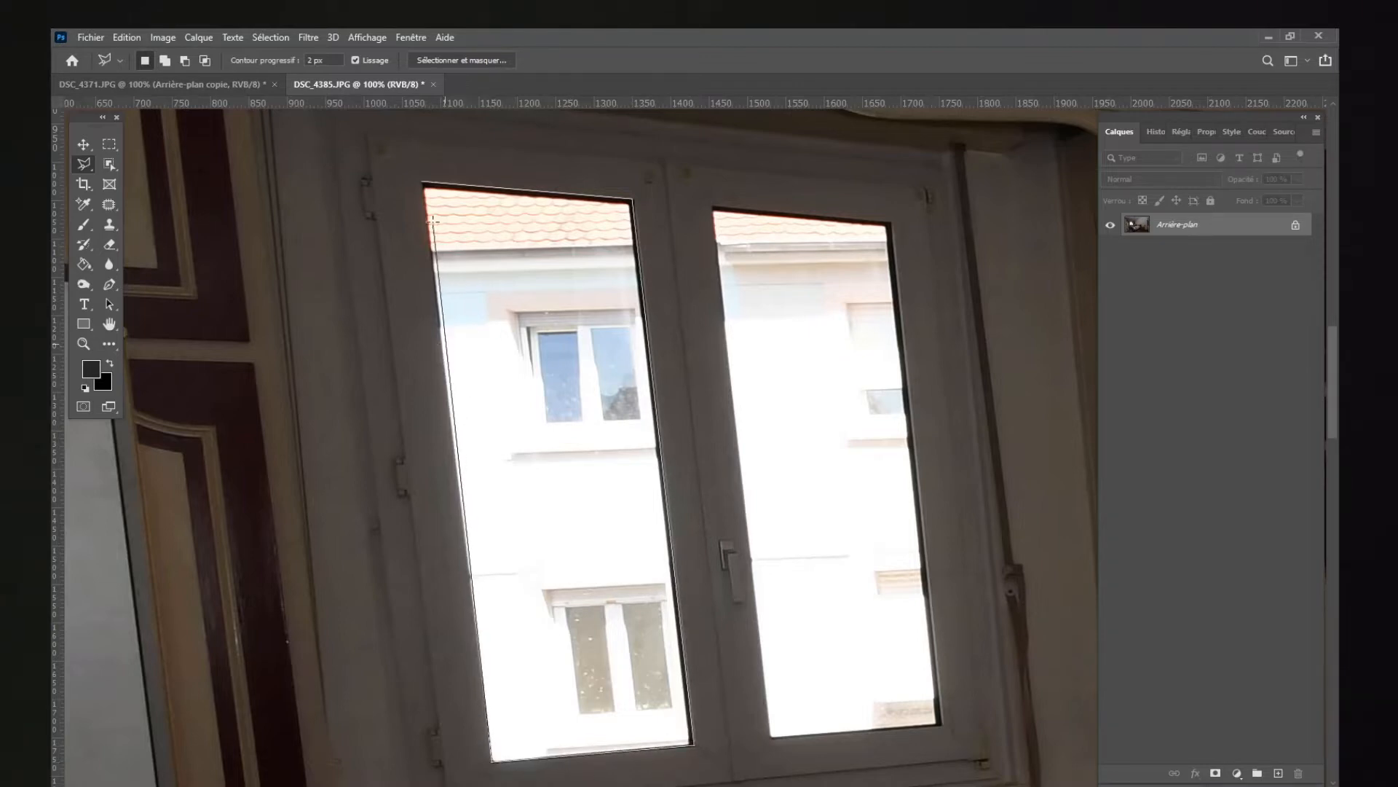
{"action": "left_click", "coordinate": [428, 187]}
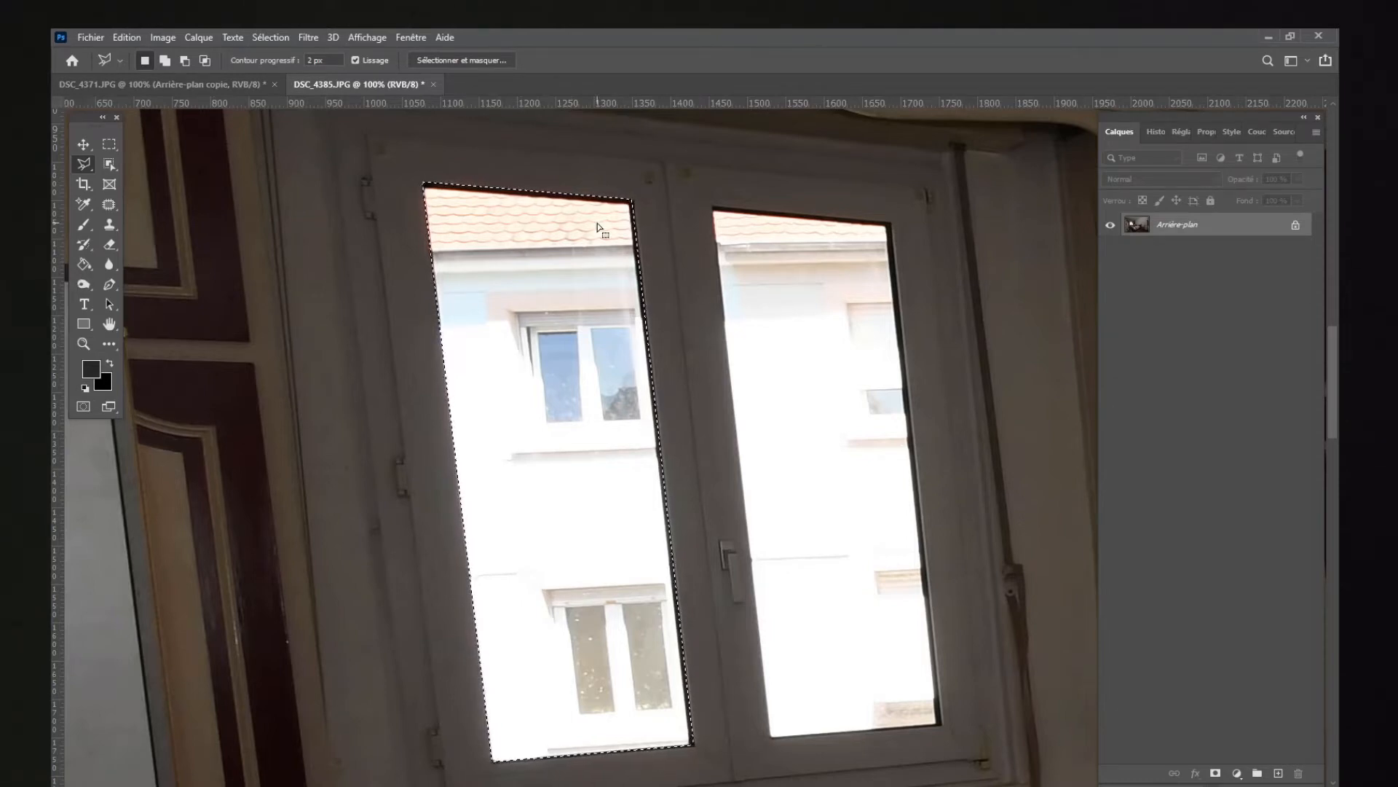
Step: Add the window's right glass pane to the selection by outlining its four corners
{"action": "key", "text": "shift"}
{"action": "left_click", "coordinate": [713, 210], "text": "shift"}
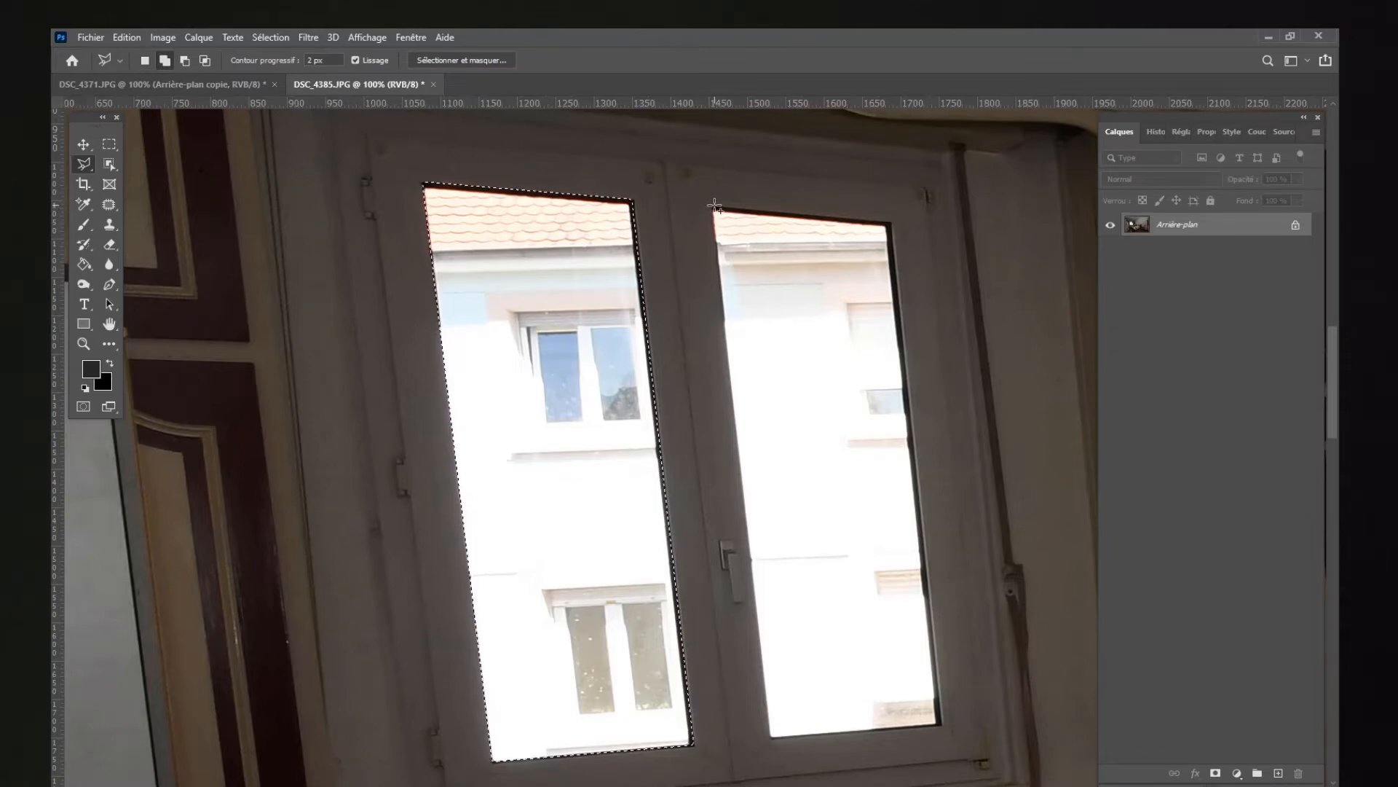
{"action": "left_click", "coordinate": [891, 221]}
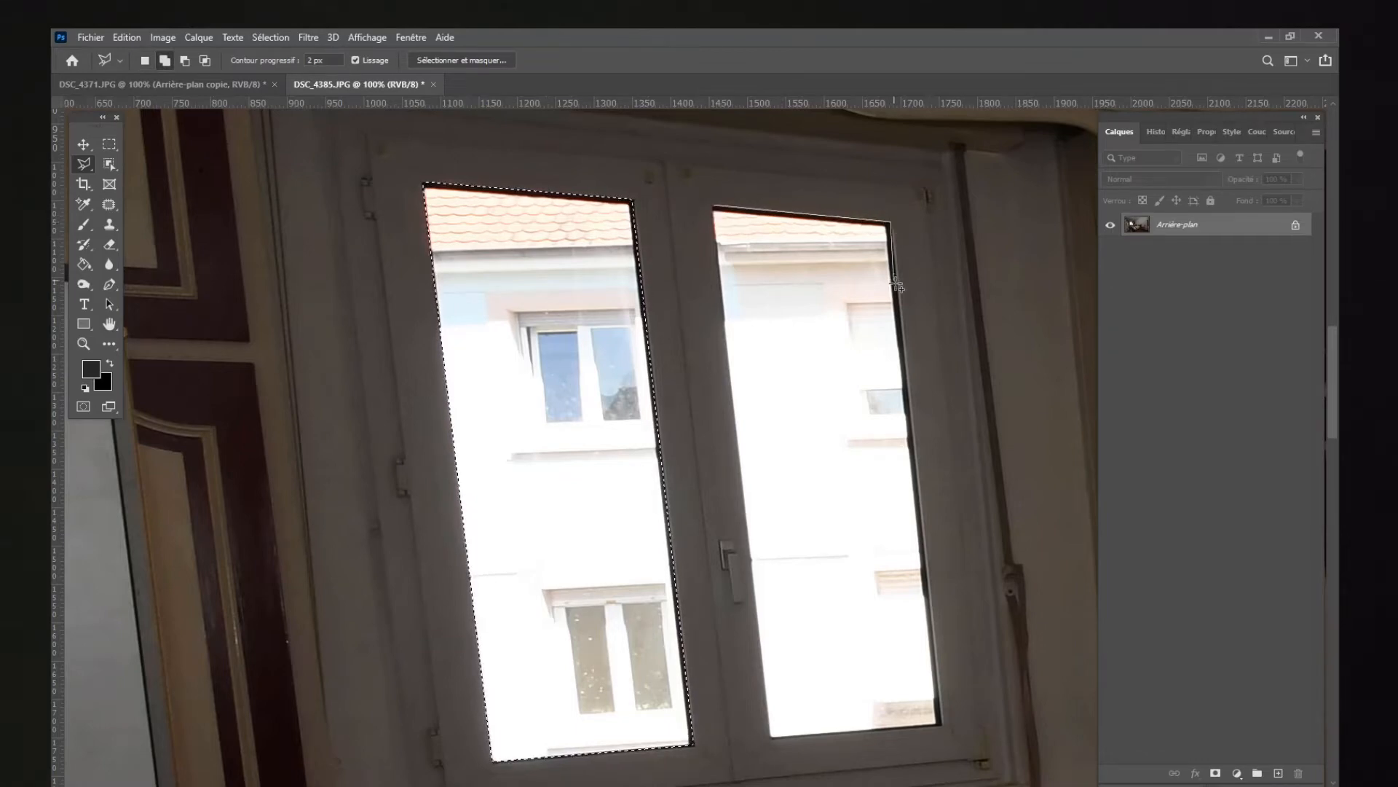
{"action": "left_click", "coordinate": [941, 725]}
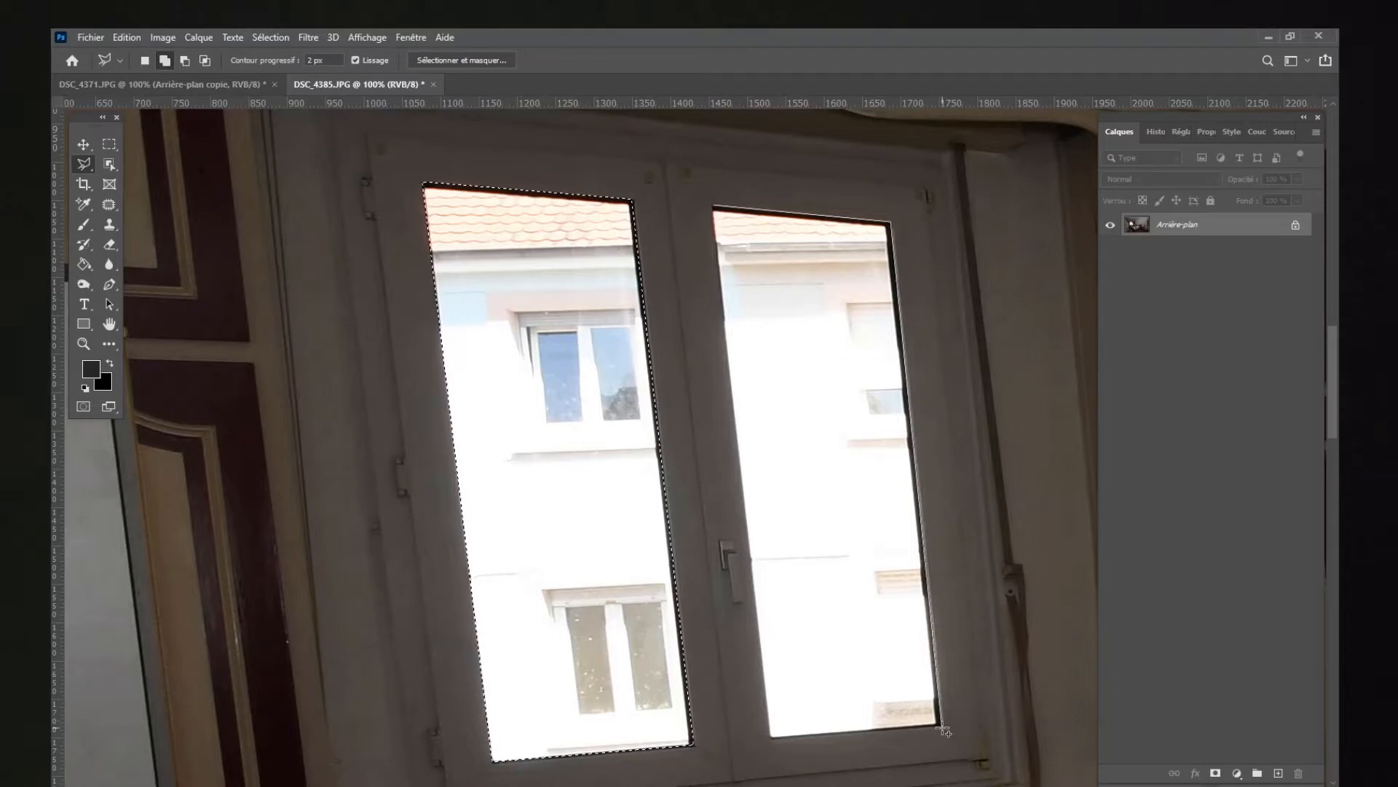
{"action": "left_click", "coordinate": [771, 736]}
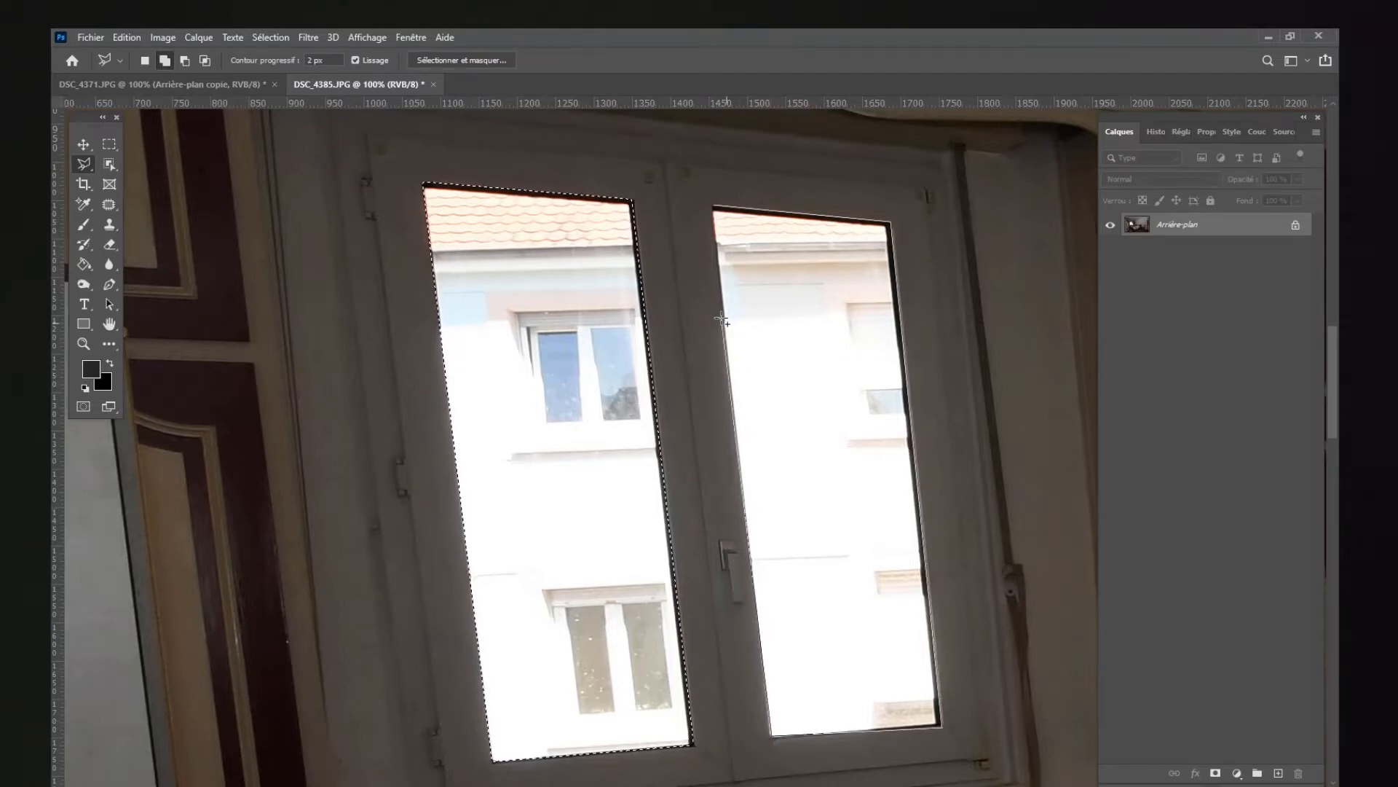
{"action": "left_click", "coordinate": [714, 209]}
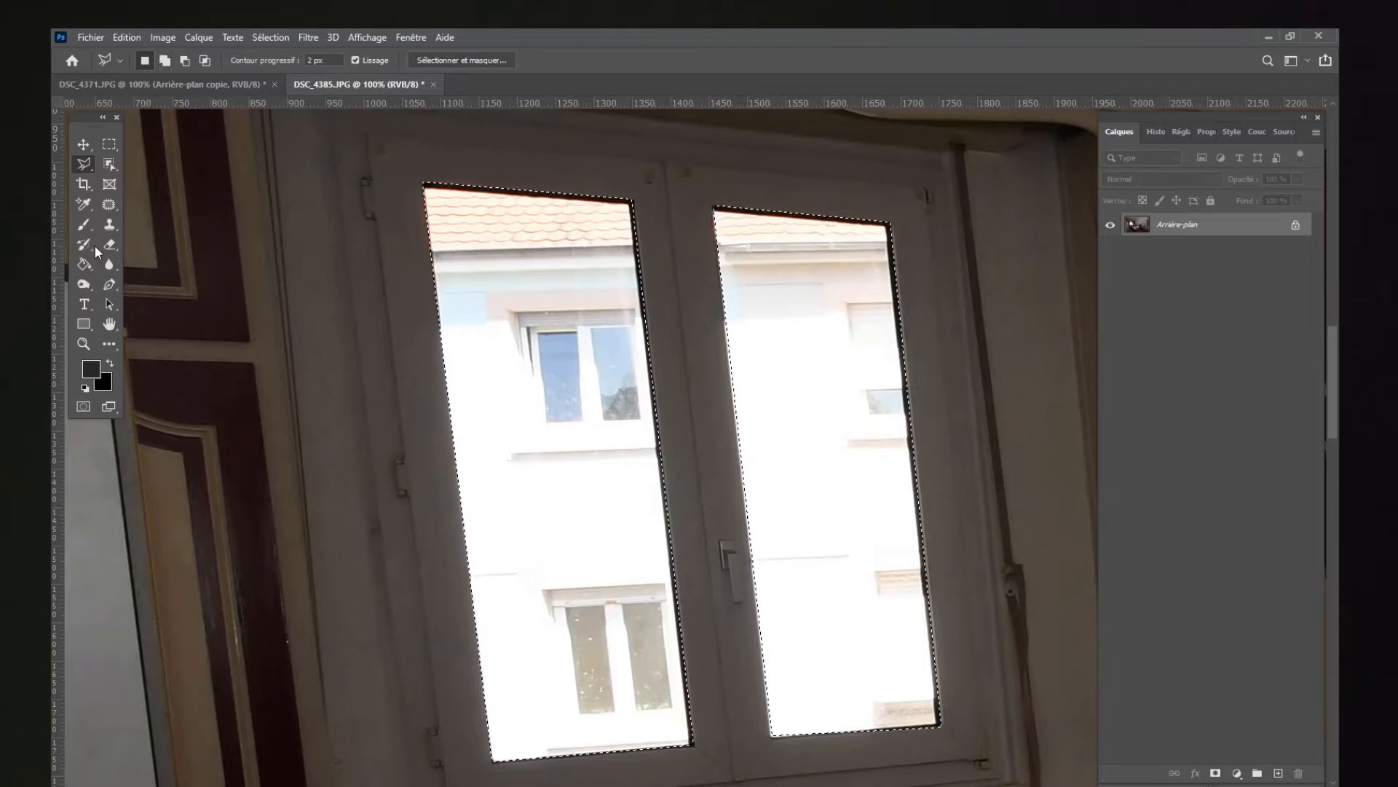
Step: Copy the two selected panes into DSC_4371.JPG and nudge them until they line up with the window frame
{"action": "key", "text": "v"}
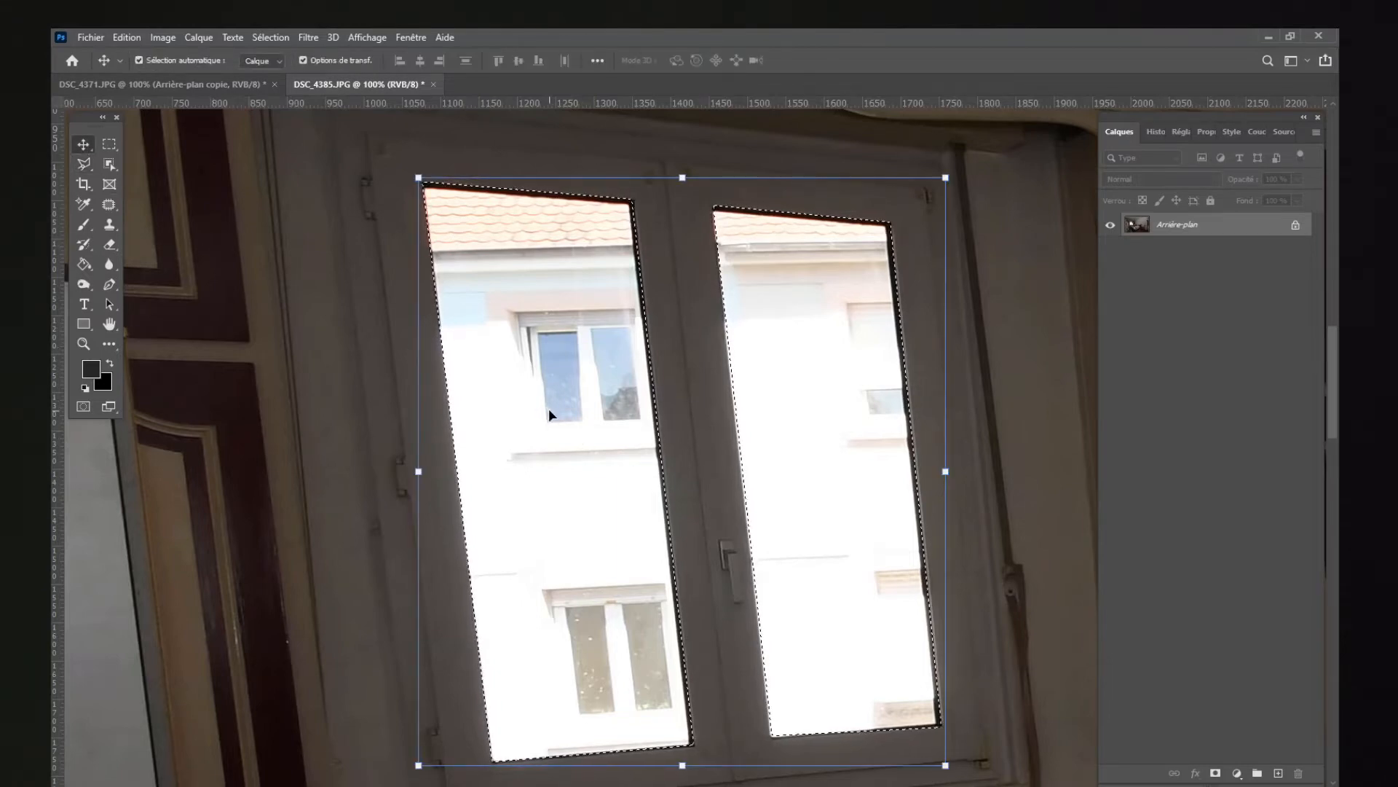
{"action": "left_click_drag", "start_coordinate": [535, 370], "coordinate": [596, 434]}
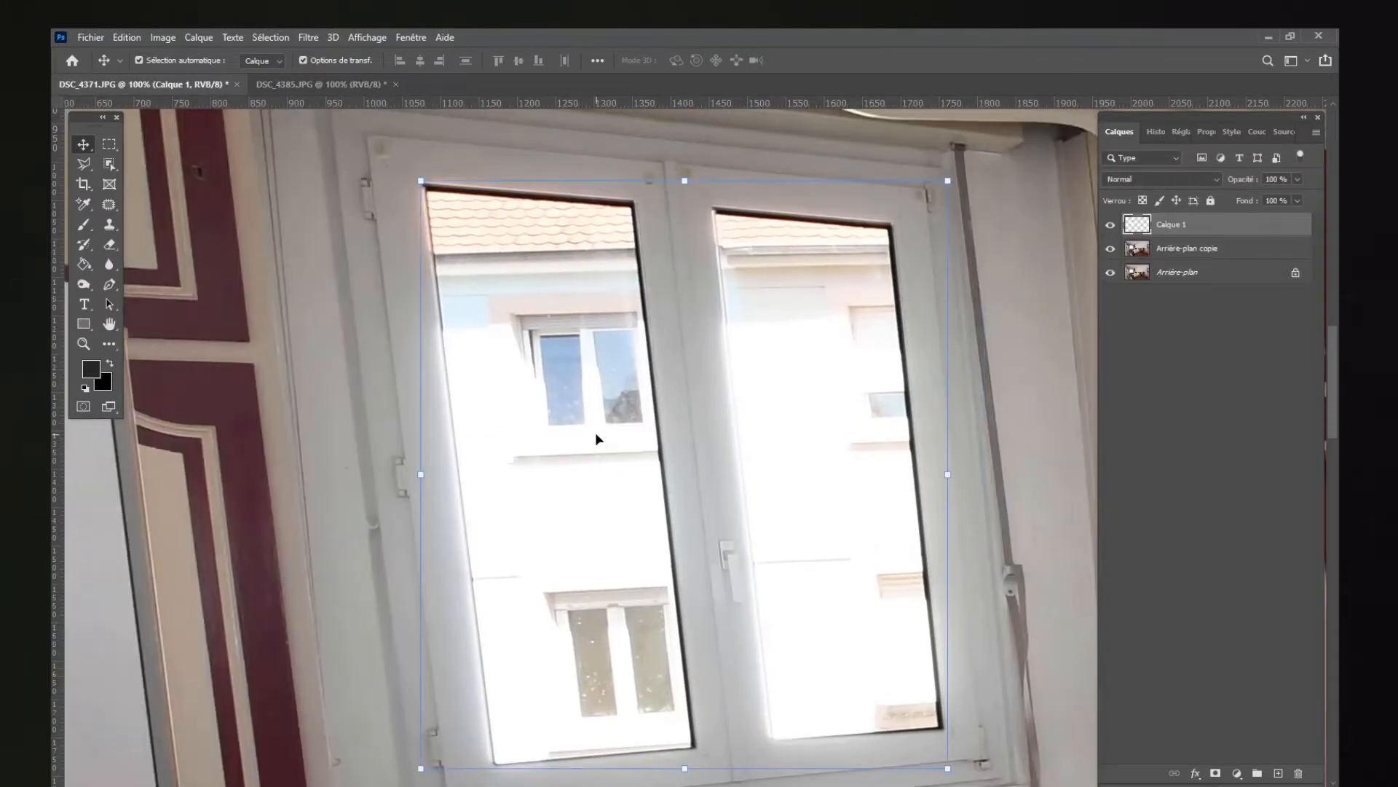
{"action": "key", "text": "Left"}
{"action": "key", "text": "Left"}
{"action": "key", "text": "Left"}
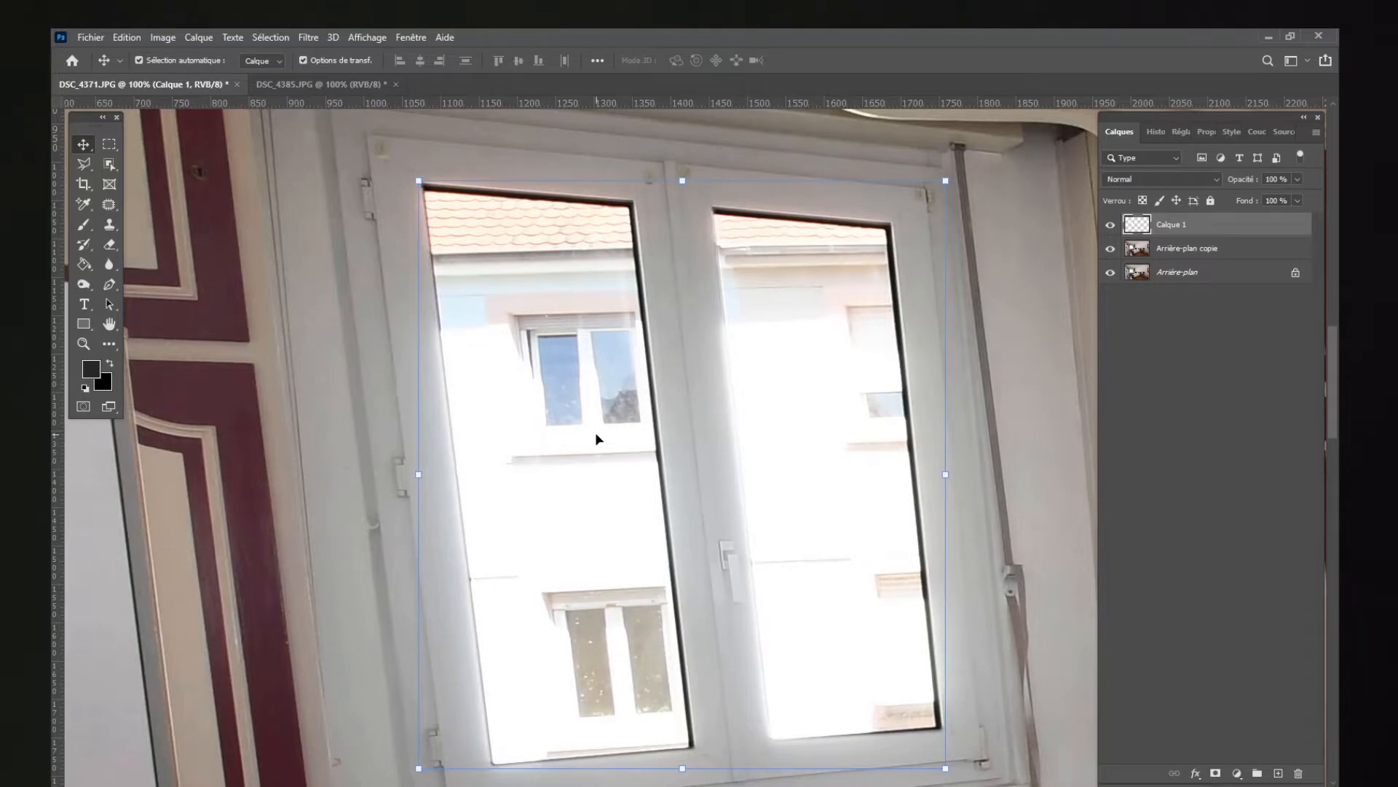
{"action": "key", "text": "Down"}
{"action": "key", "text": "Down"}
{"action": "key", "text": "Left"}
{"action": "key", "text": "Left"}
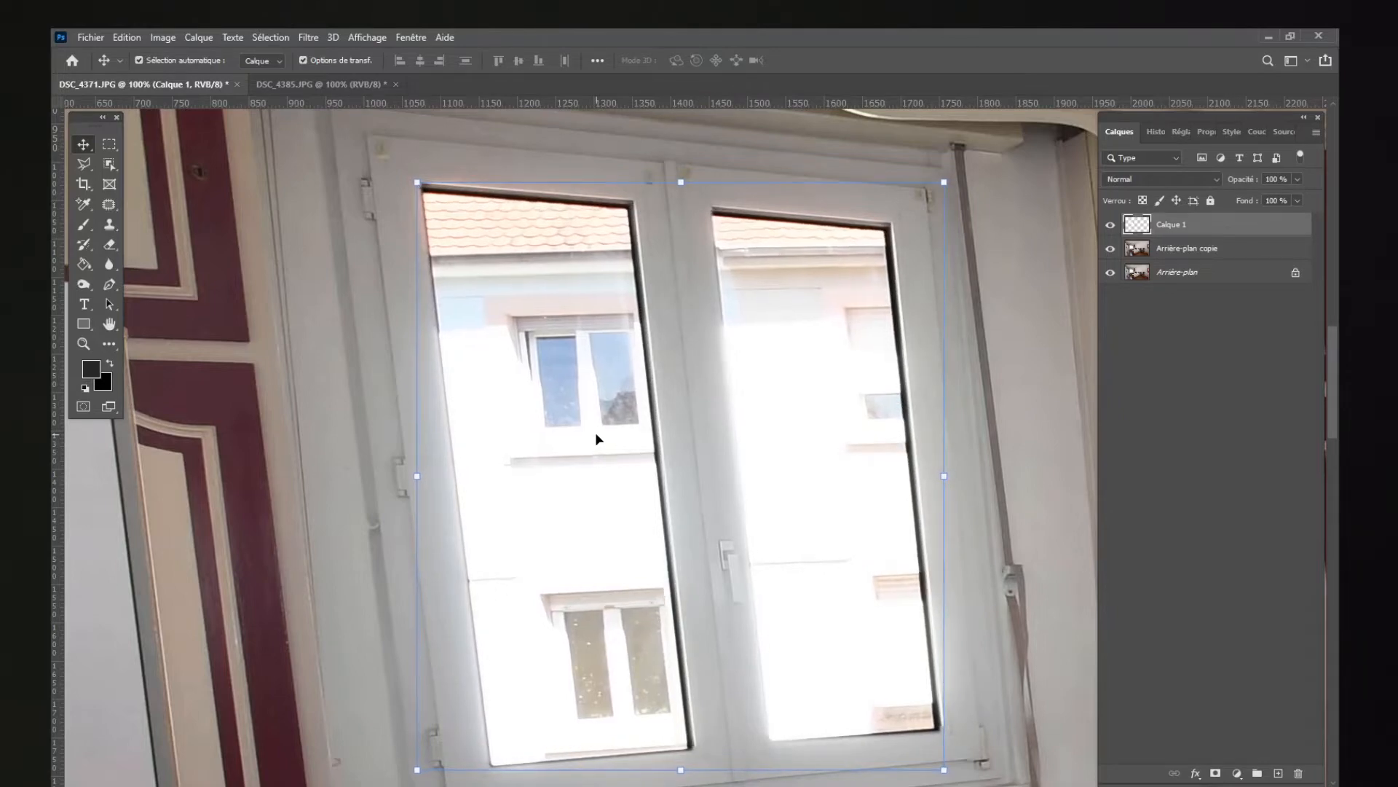
{"action": "key", "text": "Up"}
{"action": "key", "text": "Up"}
{"action": "key", "text": "Up"}
{"action": "key", "text": "Right"}
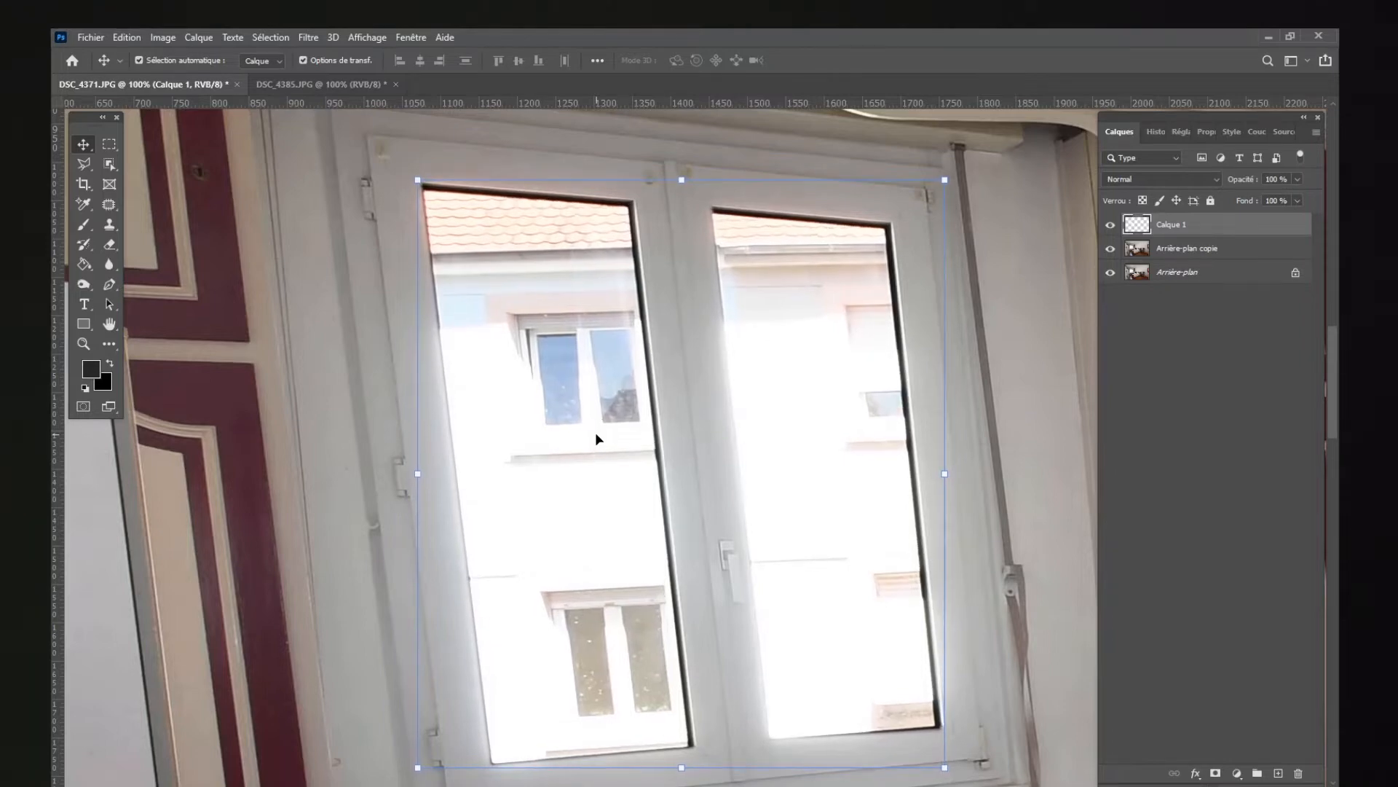
Step: Compare the window with Calque 1 hidden and shown, and check the result in the whole room
{"action": "left_click", "coordinate": [1107, 228]}
{"action": "left_click", "coordinate": [1107, 229]}
{"action": "left_click", "coordinate": [1107, 229]}
{"action": "left_click", "coordinate": [1107, 229]}
{"action": "left_click", "coordinate": [1107, 228]}
{"action": "left_click", "coordinate": [1107, 228]}
{"action": "key", "text": "z"}
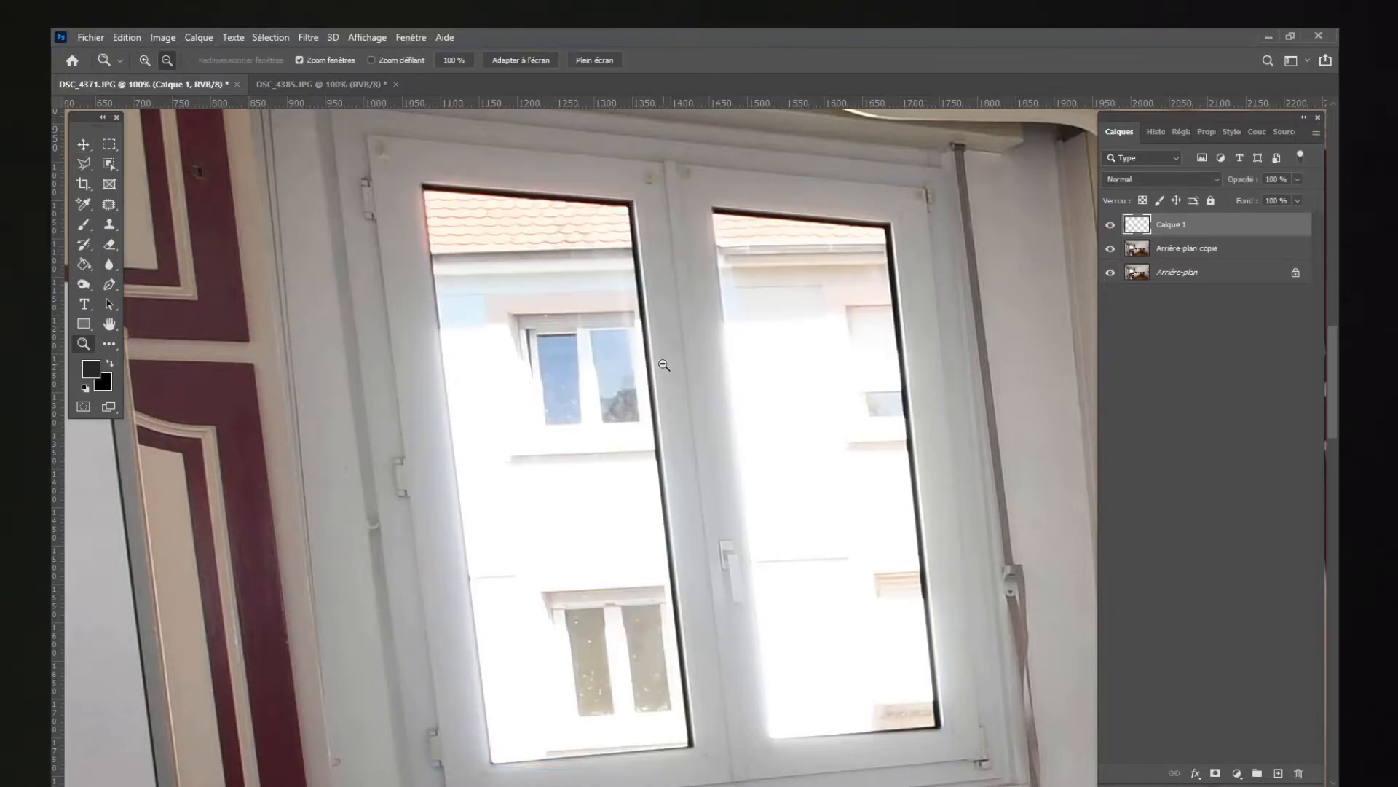
{"action": "left_click", "coordinate": [663, 365], "text": "alt"}
{"action": "left_click", "coordinate": [663, 365], "text": "alt"}
{"action": "left_click", "coordinate": [663, 365], "text": "alt"}
{"action": "left_click", "coordinate": [663, 365], "text": "alt"}
{"action": "left_click", "coordinate": [663, 365], "text": "alt"}
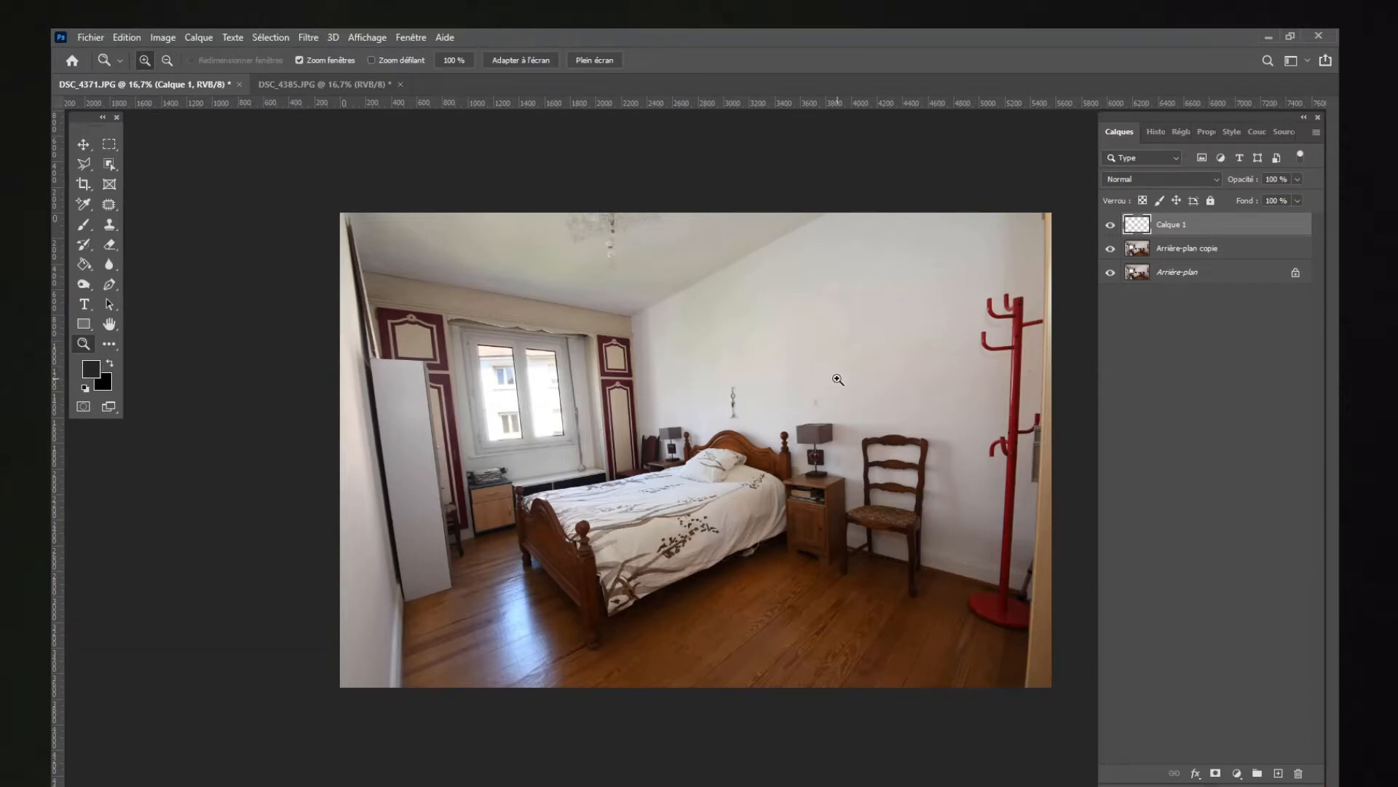
Step: Add a Luminosité/Contraste adjustment layer with the brightness set to 28
{"action": "left_click", "coordinate": [1237, 773]}
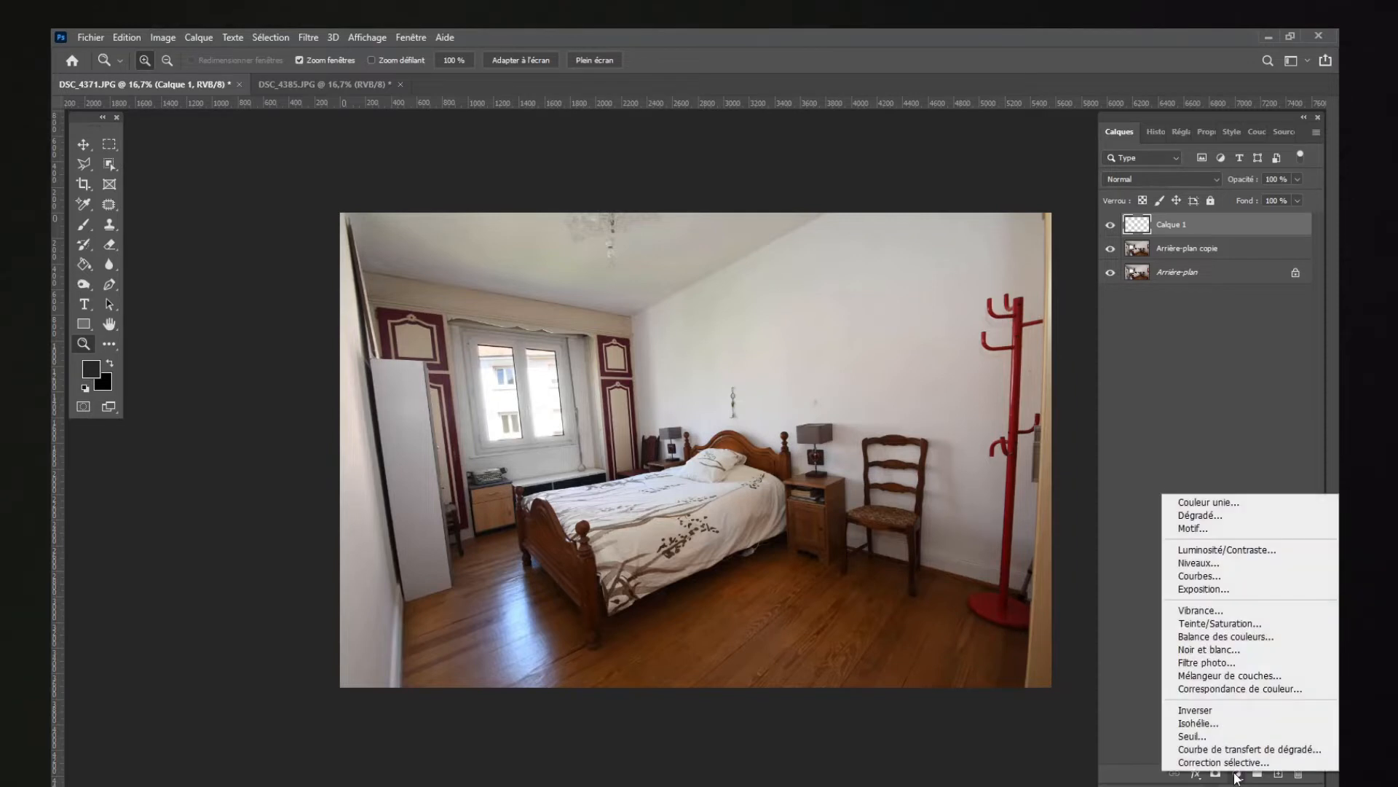
{"action": "left_click", "coordinate": [1200, 551]}
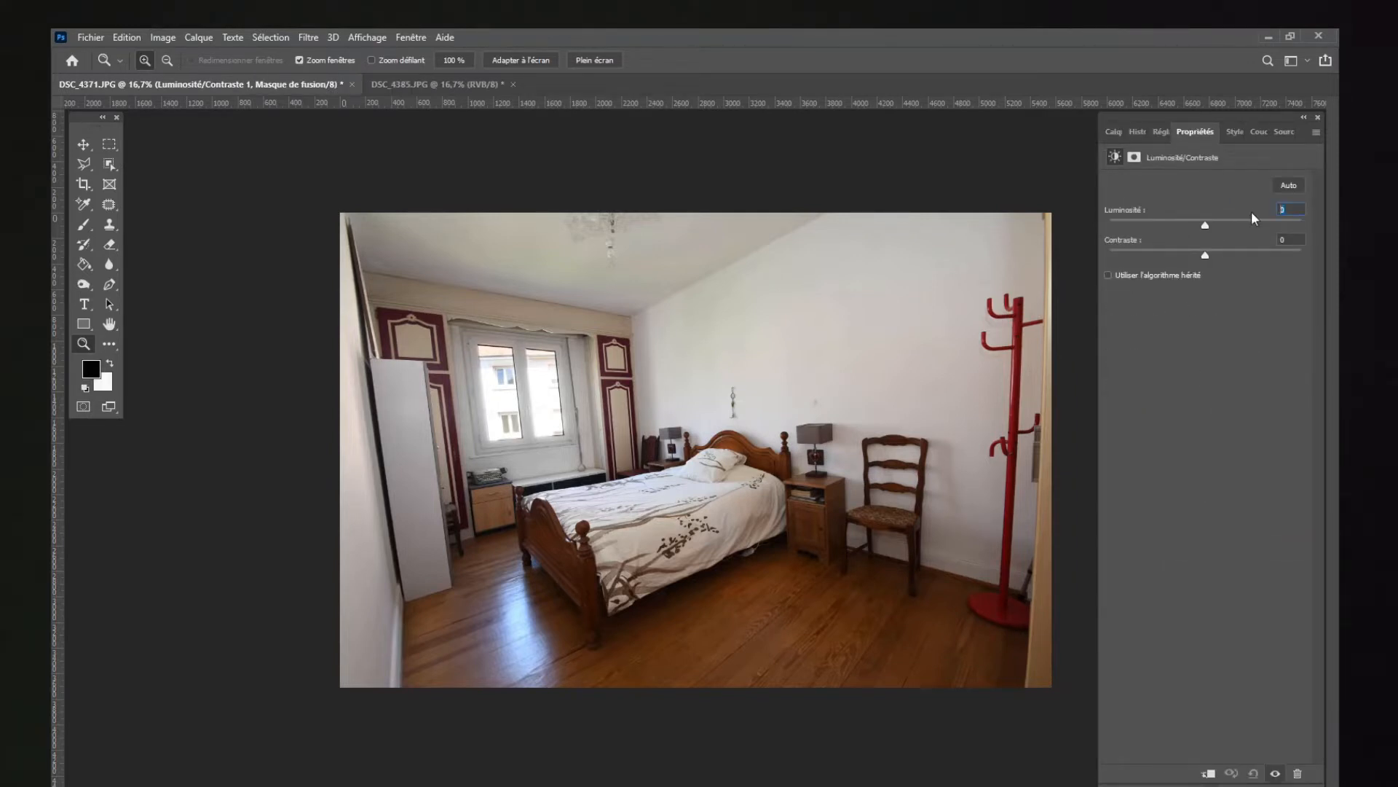
{"action": "type", "text": "28"}
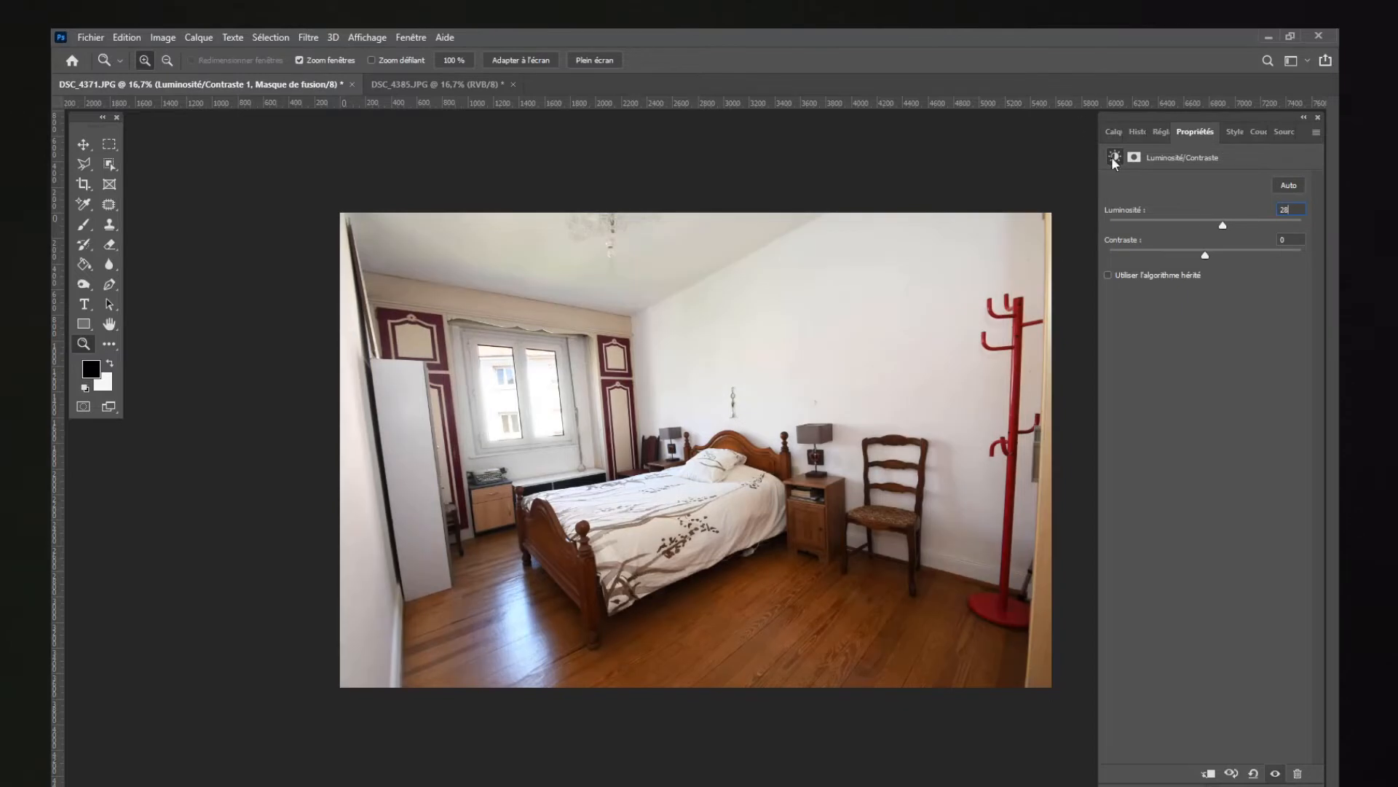
Step: Compare the room with the Luminosité/Contraste 1 adjustment hidden and shown
{"action": "left_click", "coordinate": [1108, 134]}
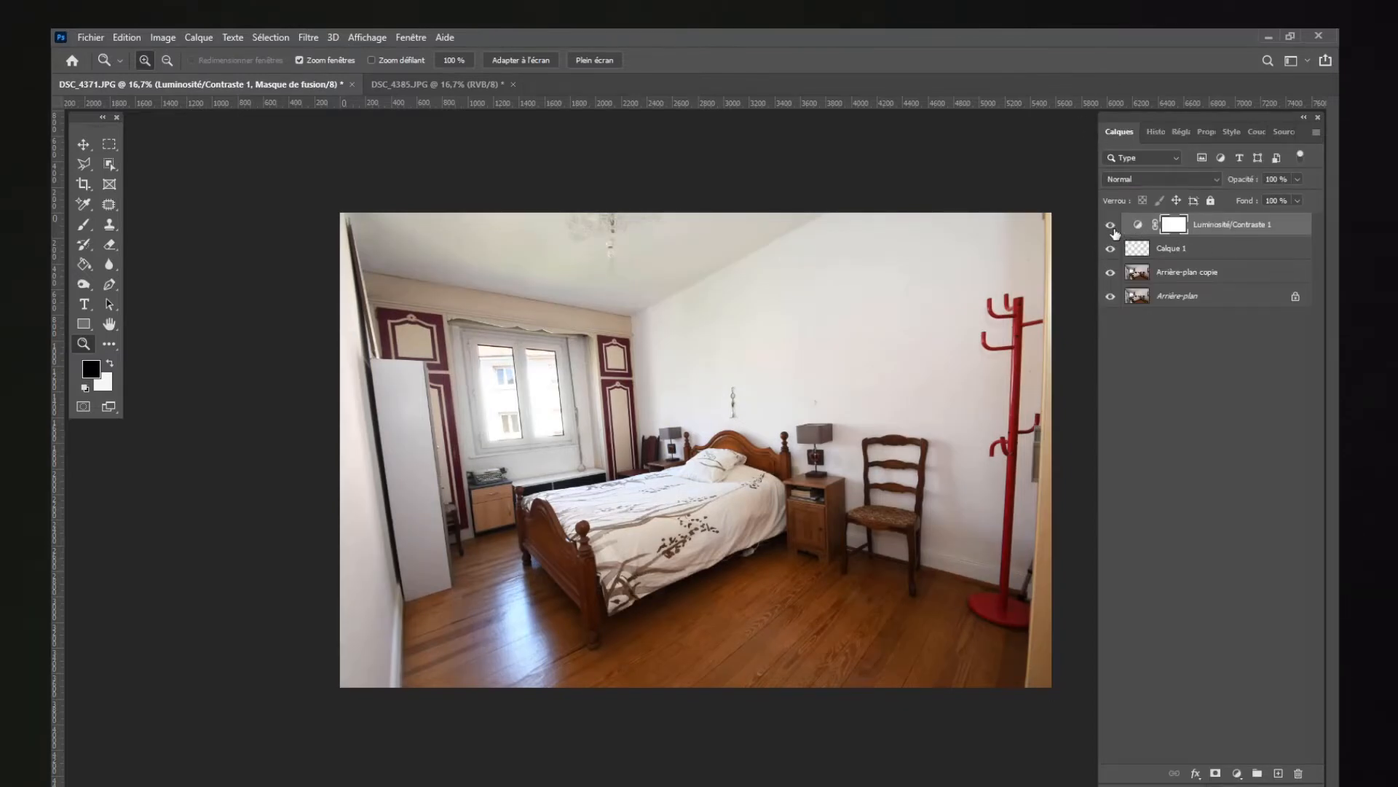
{"action": "left_click", "coordinate": [1111, 226]}
{"action": "left_click", "coordinate": [1112, 227]}
{"action": "left_click", "coordinate": [1112, 227]}
{"action": "left_click", "coordinate": [1112, 227]}
{"action": "left_click", "coordinate": [1112, 228]}
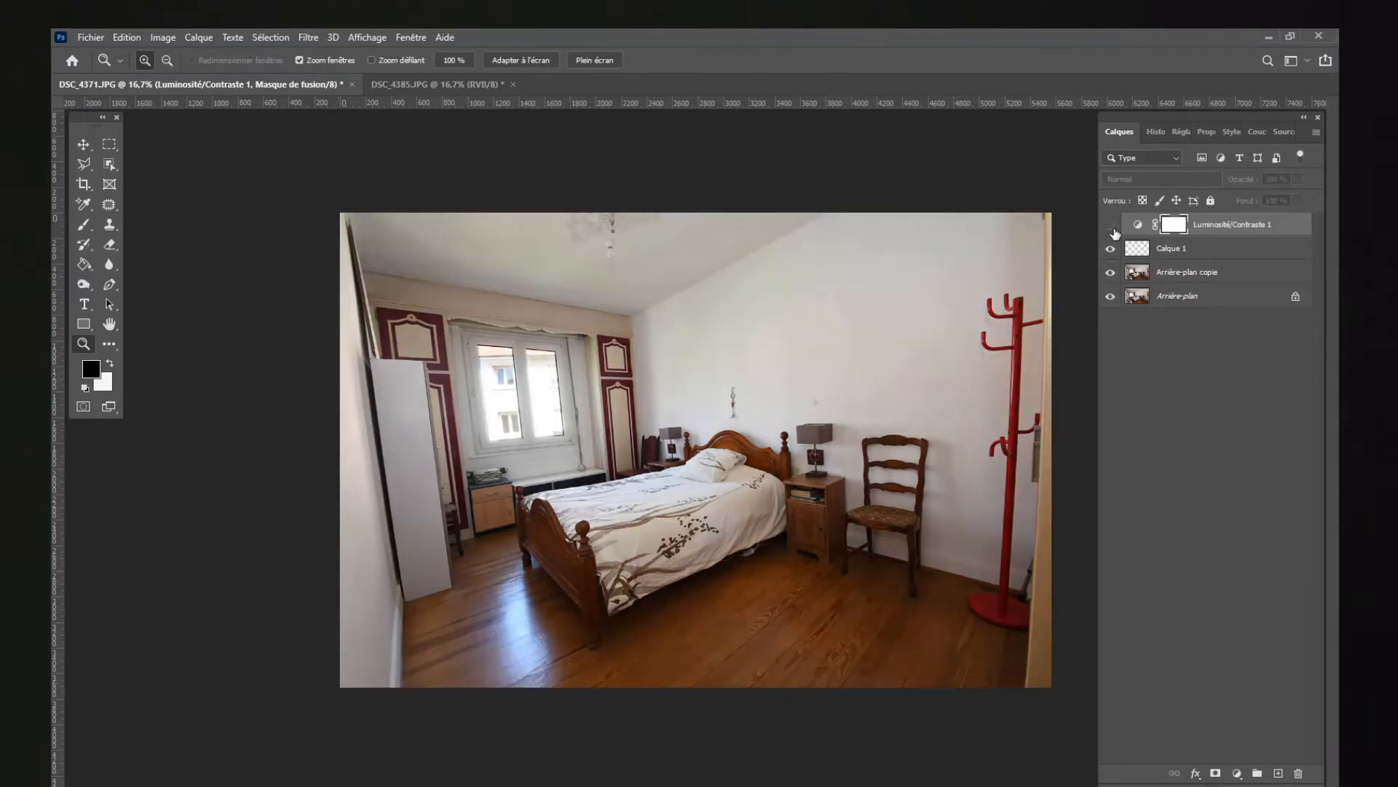
{"action": "left_click", "coordinate": [1112, 227]}
{"action": "left_click", "coordinate": [1114, 229]}
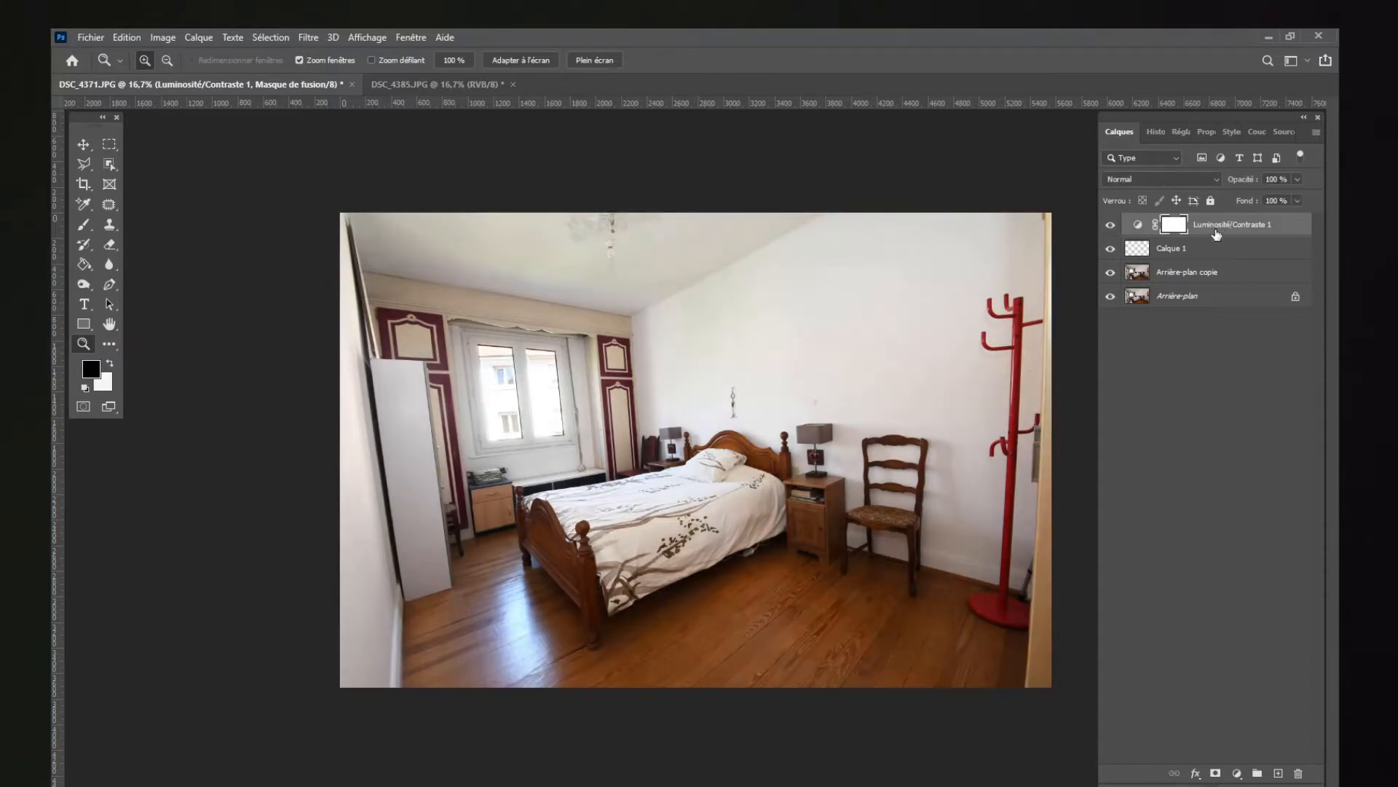
Step: Place the Luminosité/Contraste 1 layer beneath Calque 1 and check its effect by hiding and showing it
{"action": "left_click_drag", "start_coordinate": [1215, 230], "coordinate": [1202, 257]}
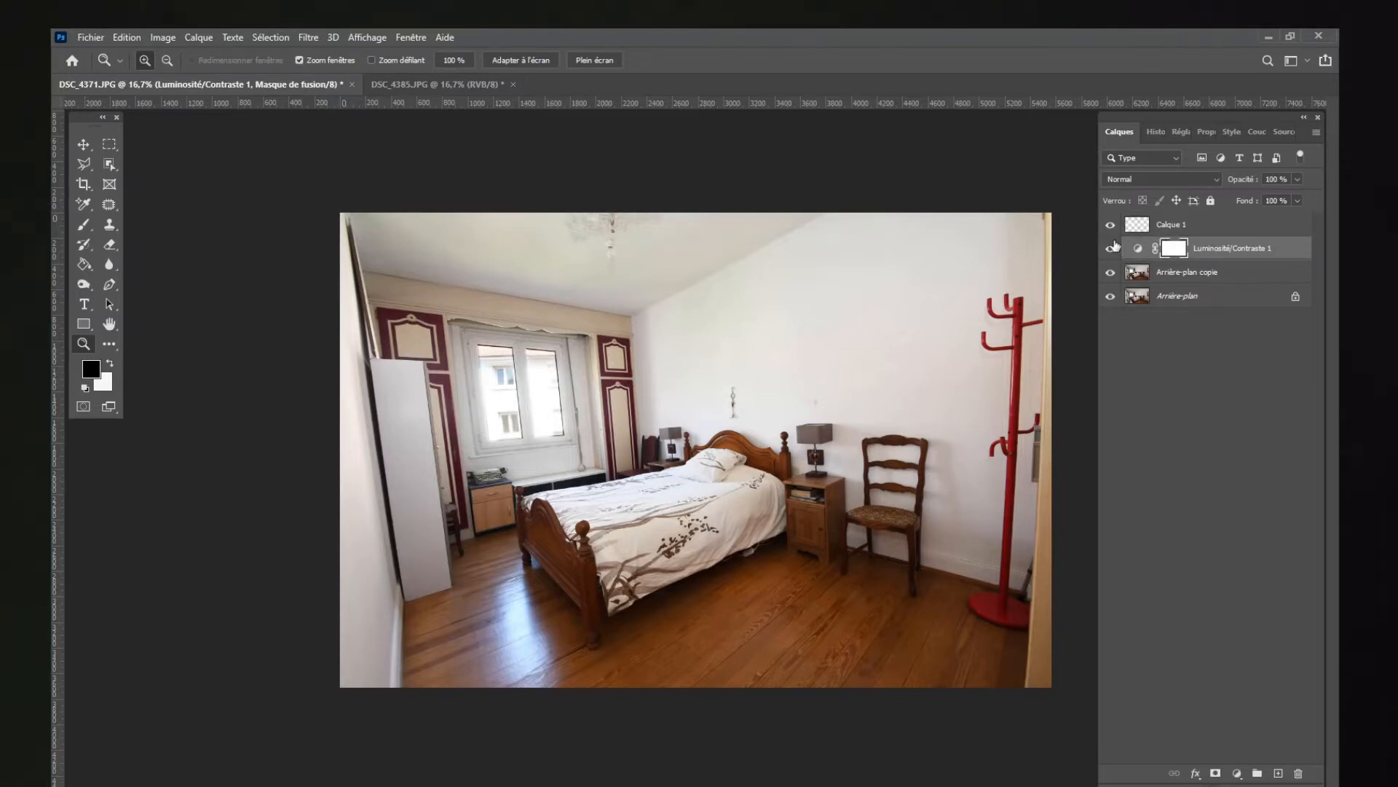
{"action": "left_click", "coordinate": [1110, 248]}
{"action": "left_click", "coordinate": [1111, 248]}
{"action": "left_click", "coordinate": [1111, 248]}
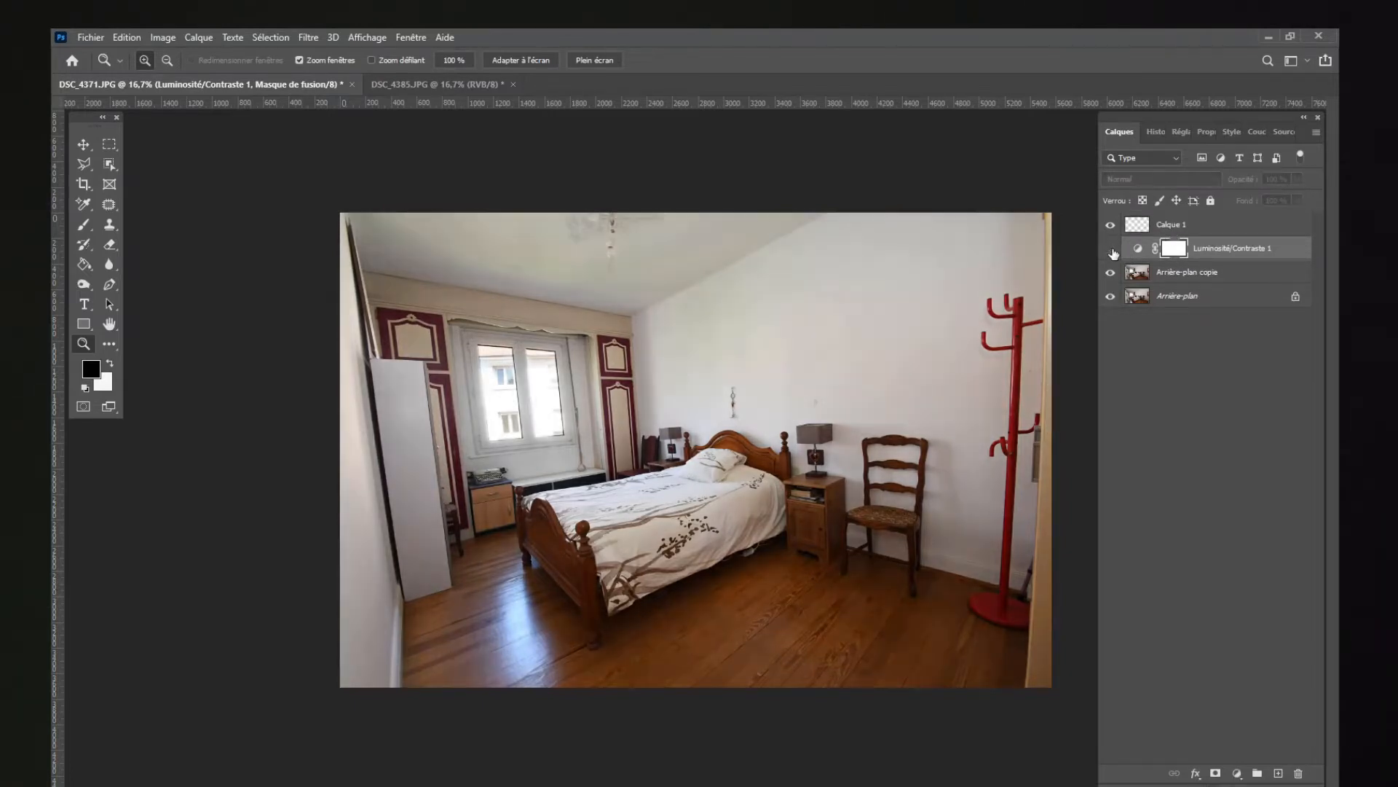
{"action": "left_click", "coordinate": [1110, 248]}
{"action": "left_click", "coordinate": [1110, 249]}
{"action": "left_click", "coordinate": [1111, 248]}
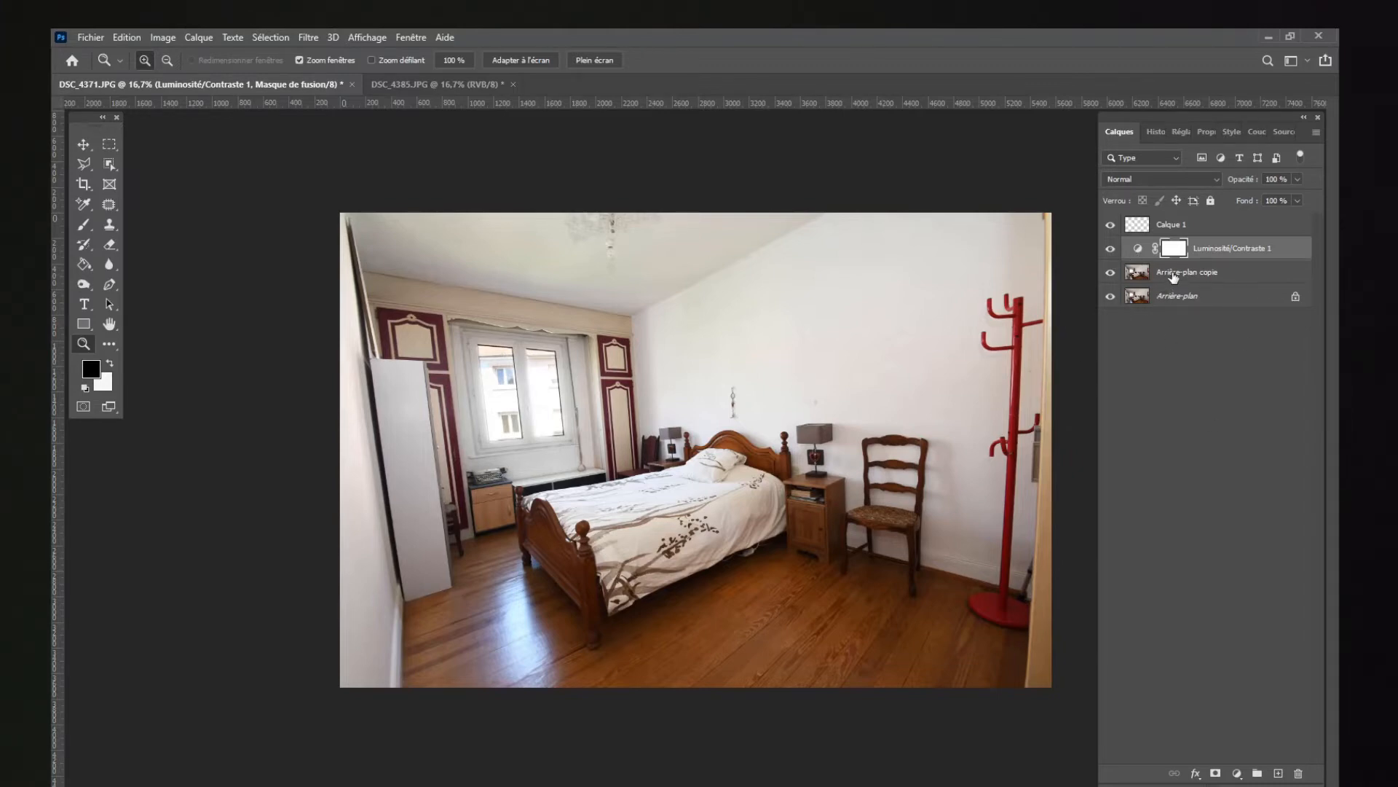
Step: On the Arrière-plan copie layer, remove the loop of white cable nearest the foot of the bed using Lasso selections
{"action": "left_click", "coordinate": [1168, 273]}
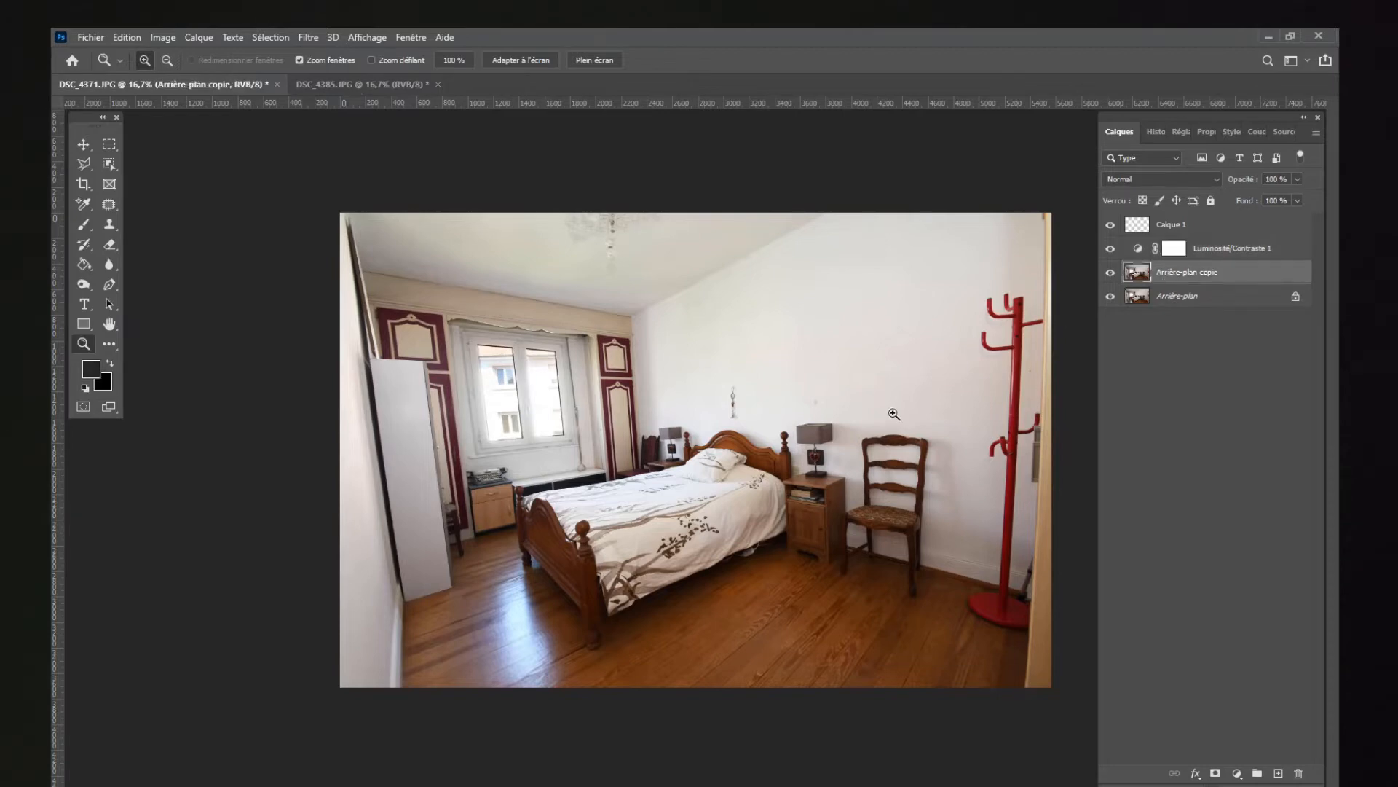
{"action": "left_click", "coordinate": [738, 515]}
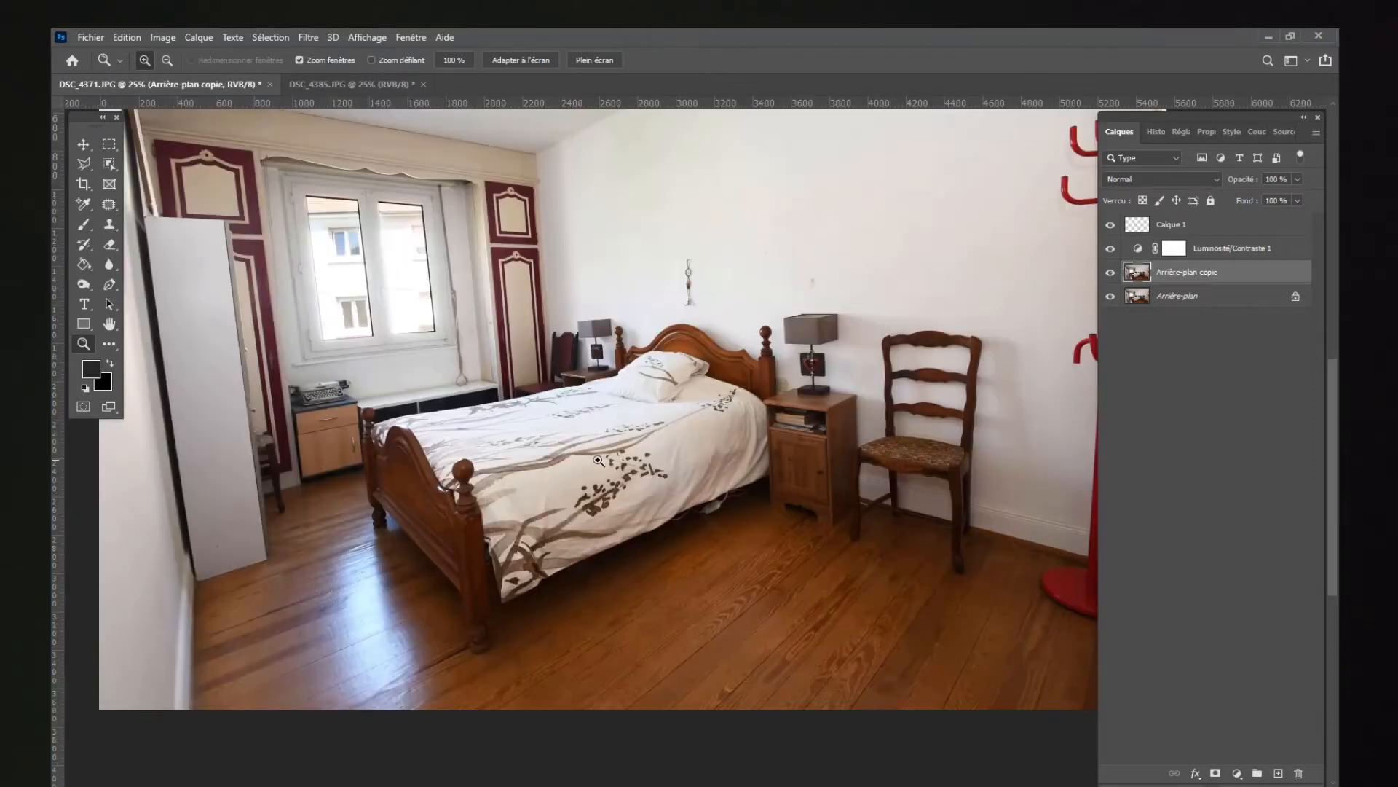
{"action": "left_click_drag", "start_coordinate": [696, 501], "coordinate": [811, 516]}
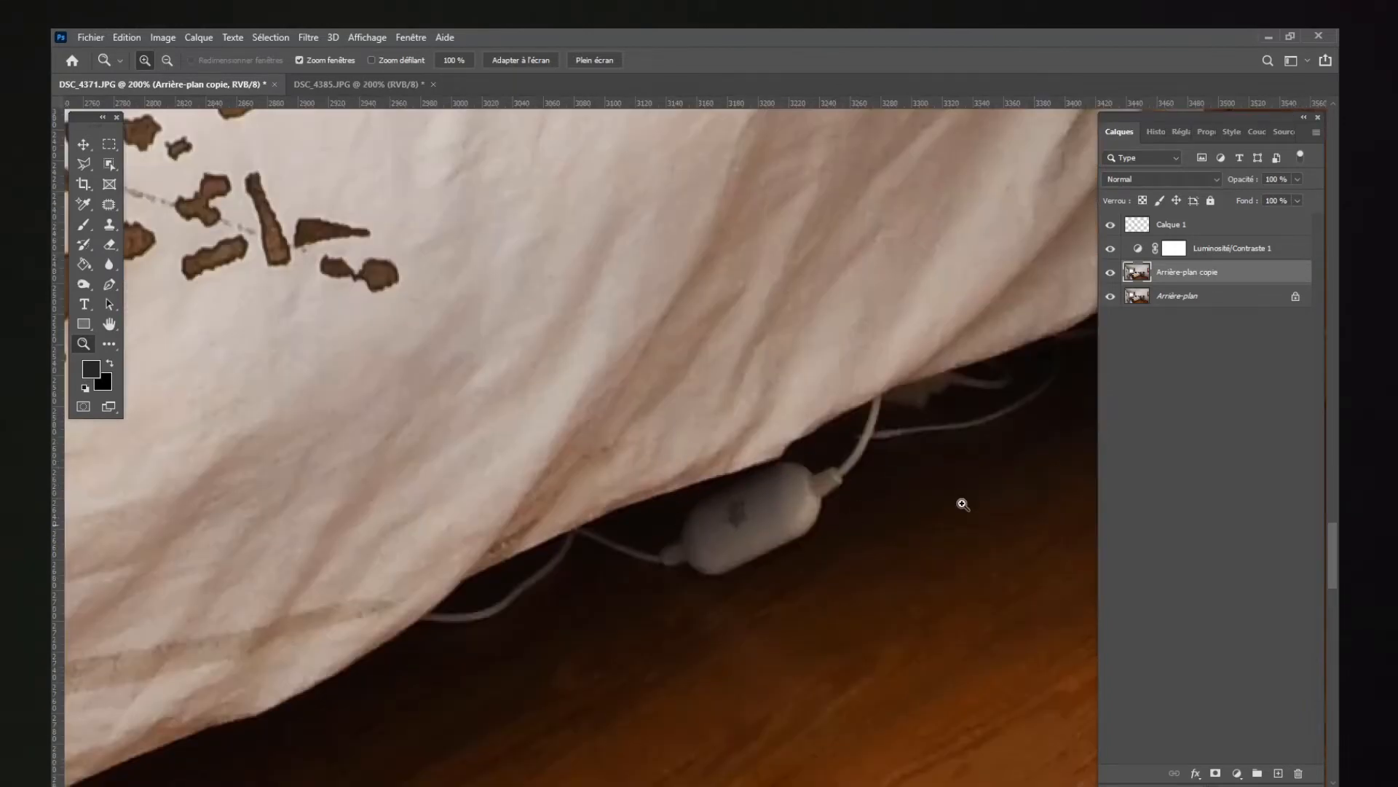
{"action": "scroll", "coordinate": [1326, 555], "scroll_direction": "down", "scroll_amount": 3}
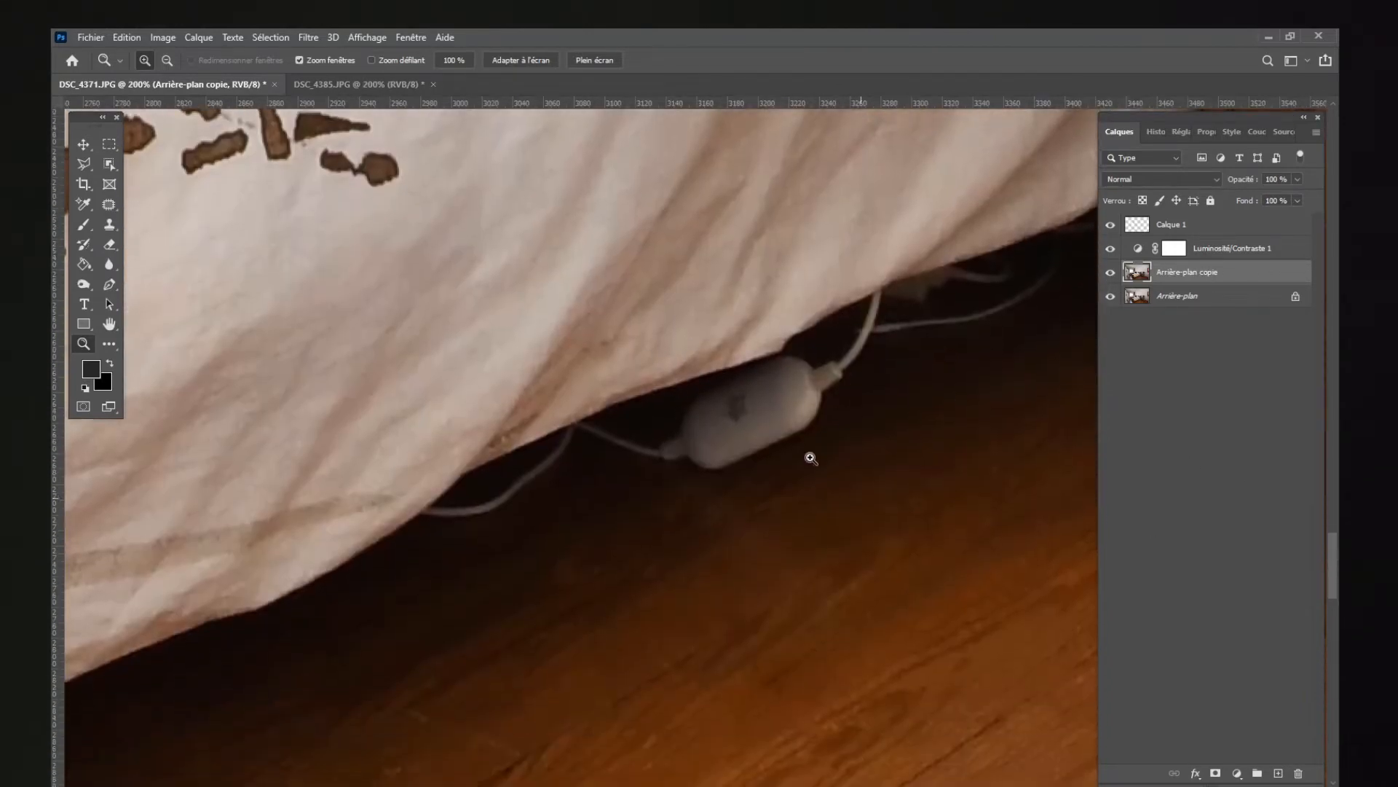
{"action": "right_click", "coordinate": [86, 163]}
{"action": "left_click", "coordinate": [129, 164]}
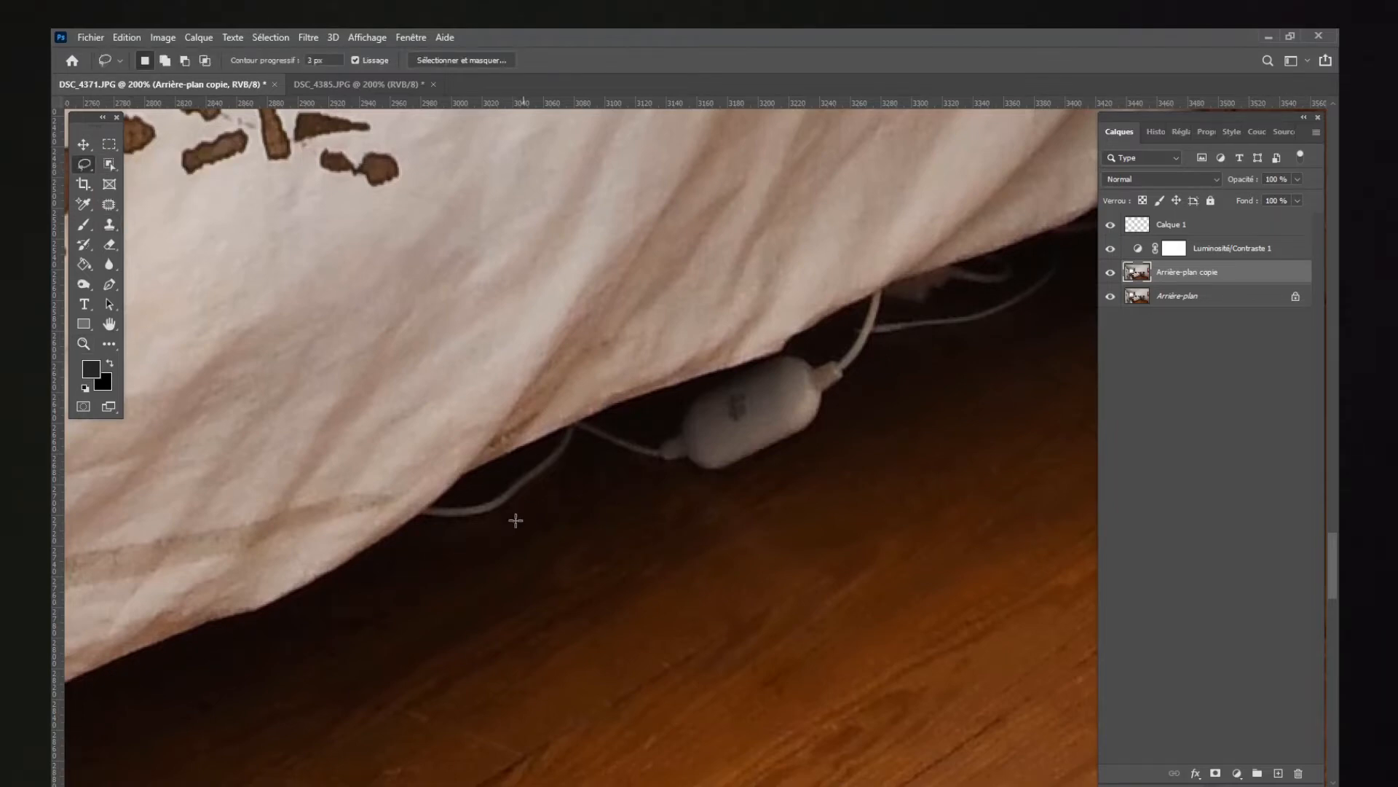
{"action": "mouse_move", "coordinate": [511, 501]}
{"action": "left_mouse_down"}
{"action": "mouse_move", "coordinate": [485, 546]}
{"action": "mouse_move", "coordinate": [497, 515]}
{"action": "mouse_move", "coordinate": [549, 480]}
{"action": "left_mouse_up"}
{"action": "key", "text": "ctrl+d"}
{"action": "mouse_move", "coordinate": [451, 523]}
{"action": "left_mouse_down"}
{"action": "mouse_move", "coordinate": [480, 526]}
{"action": "mouse_move", "coordinate": [446, 518]}
{"action": "left_mouse_up"}
{"action": "key", "text": "ctrl+d"}
Step: Remove the white cable adapter and its adjoining leads beneath the bedspread using Lasso selections filled with the dark floor
{"action": "left_click_drag", "start_coordinate": [584, 446], "coordinate": [582, 449]}
{"action": "mouse_move", "coordinate": [616, 464]}
{"action": "left_mouse_down"}
{"action": "mouse_move", "coordinate": [661, 439]}
{"action": "mouse_move", "coordinate": [738, 417]}
{"action": "left_mouse_up"}
{"action": "left_click_drag", "start_coordinate": [748, 415], "coordinate": [759, 394]}
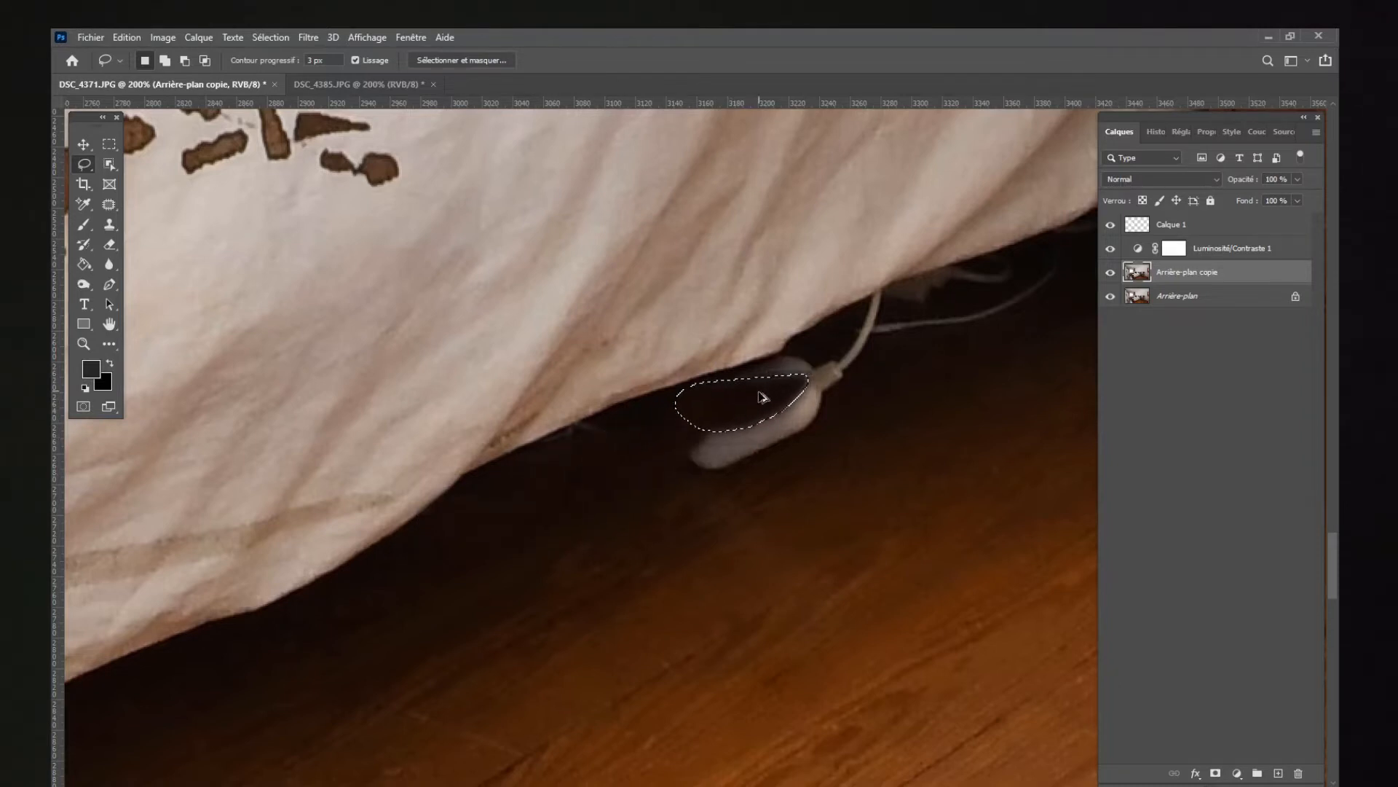
{"action": "key", "text": "ctrl+d"}
{"action": "mouse_move", "coordinate": [641, 454]}
{"action": "left_mouse_down"}
{"action": "mouse_move", "coordinate": [593, 493]}
{"action": "mouse_move", "coordinate": [644, 463]}
{"action": "left_mouse_up"}
{"action": "left_click_drag", "start_coordinate": [680, 487], "coordinate": [816, 399]}
{"action": "key", "text": "ctrl+d"}
{"action": "mouse_move", "coordinate": [736, 434]}
{"action": "left_mouse_down"}
{"action": "mouse_move", "coordinate": [770, 406]}
{"action": "mouse_move", "coordinate": [731, 406]}
{"action": "mouse_move", "coordinate": [838, 380]}
{"action": "mouse_move", "coordinate": [826, 364]}
{"action": "mouse_move", "coordinate": [882, 330]}
{"action": "left_mouse_up"}
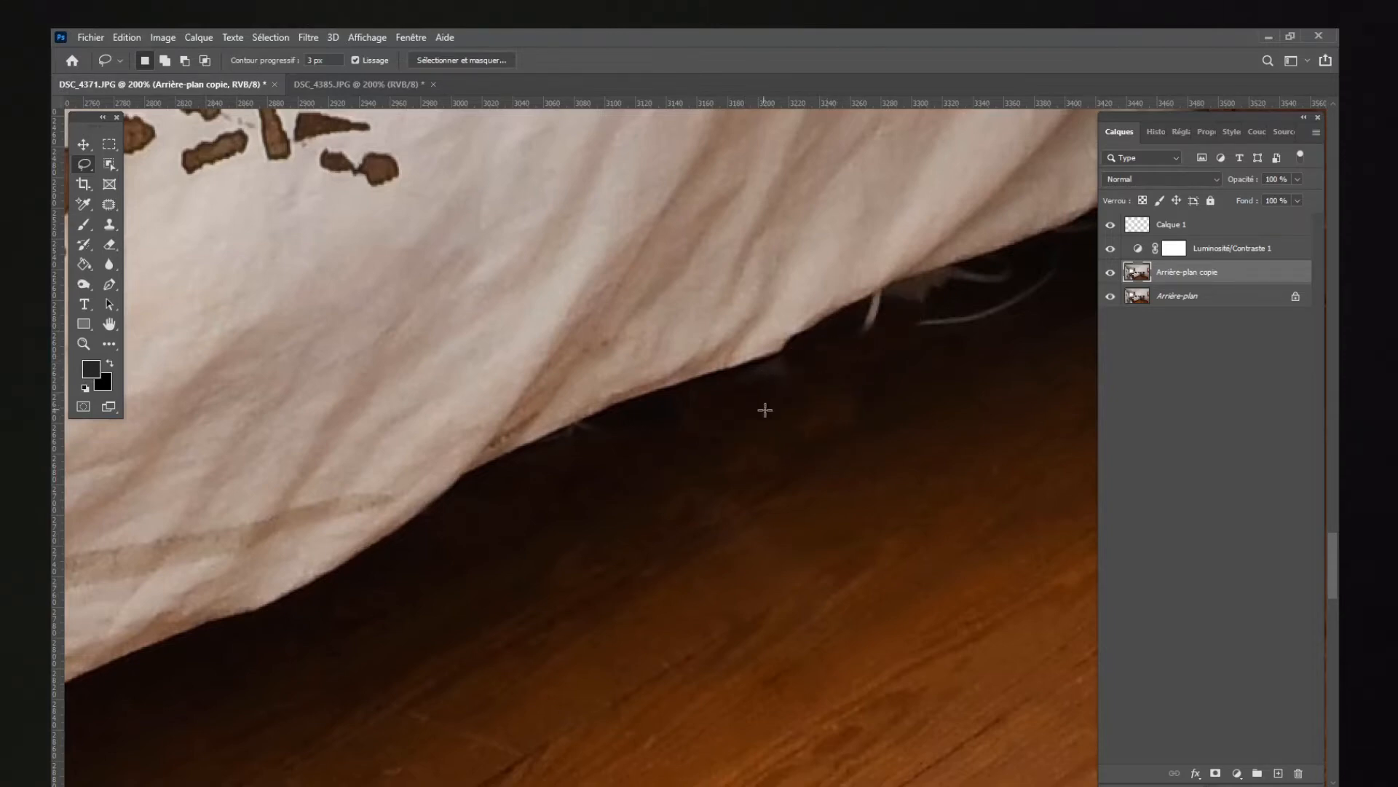
Step: Clean up the leftover traces of the adapter along the shadow beneath the bedspread with further Lasso fills
{"action": "left_click_drag", "start_coordinate": [765, 410], "coordinate": [820, 374]}
{"action": "scroll", "coordinate": [542, 265], "scroll_direction": "down", "scroll_amount": 1}
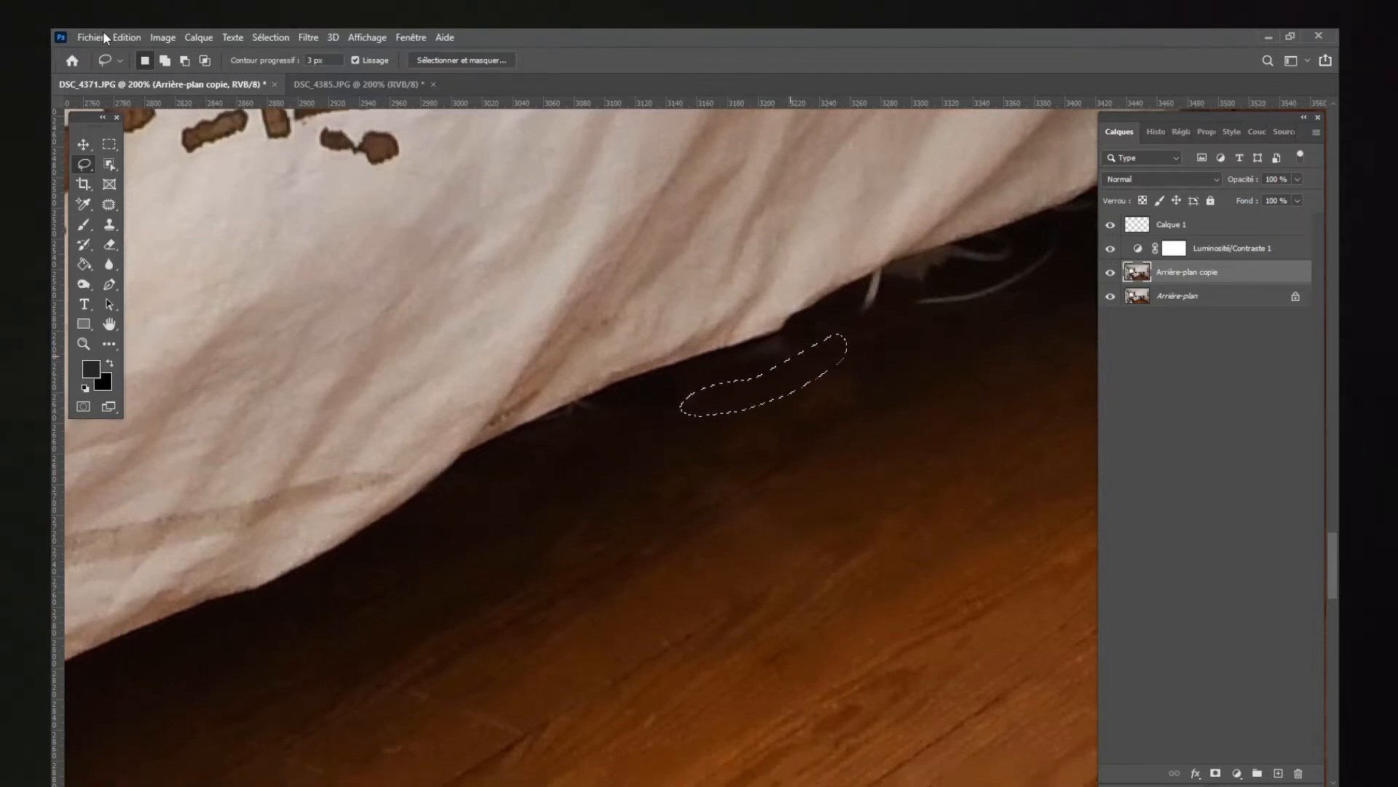
{"action": "left_click", "coordinate": [121, 37]}
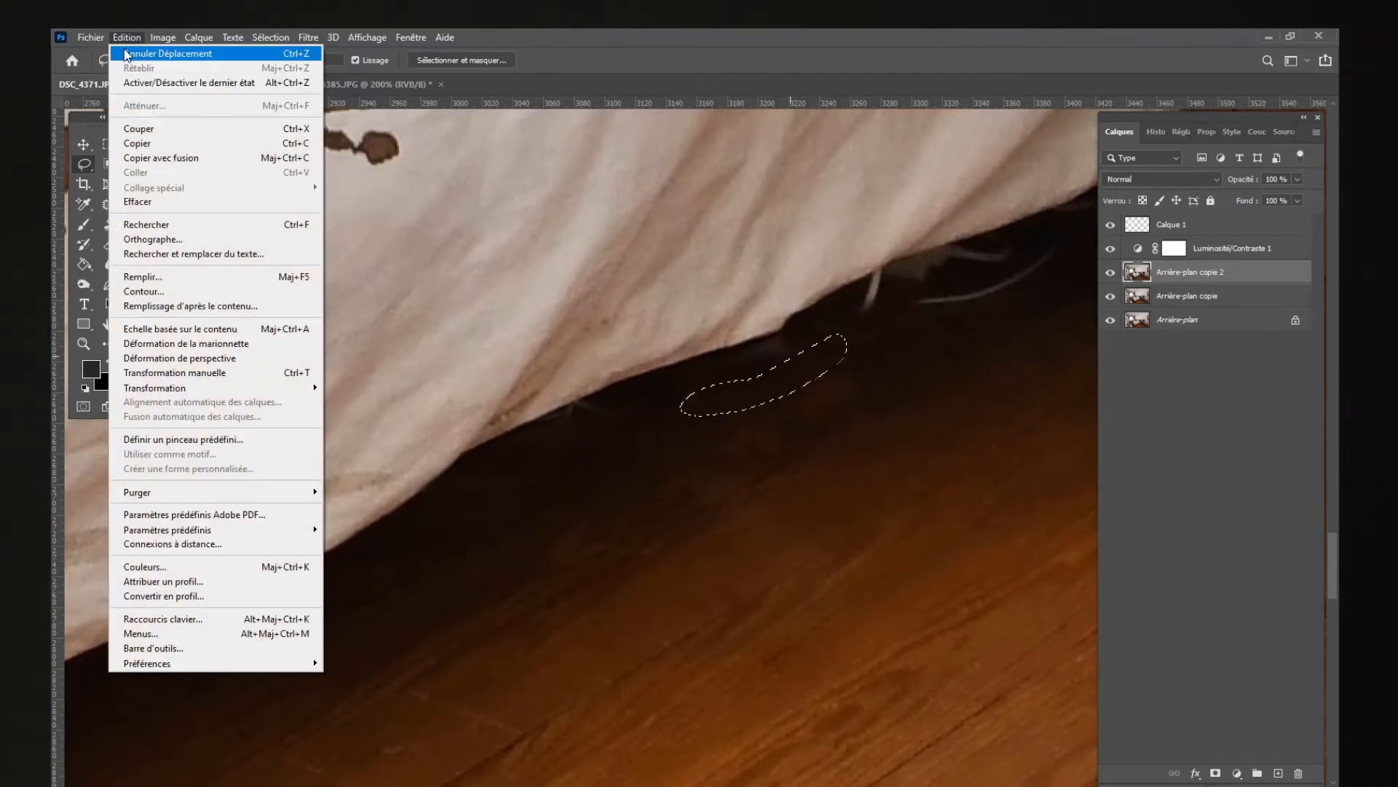
{"action": "left_click", "coordinate": [124, 52]}
{"action": "scroll", "coordinate": [730, 335], "scroll_direction": "up", "scroll_amount": 1}
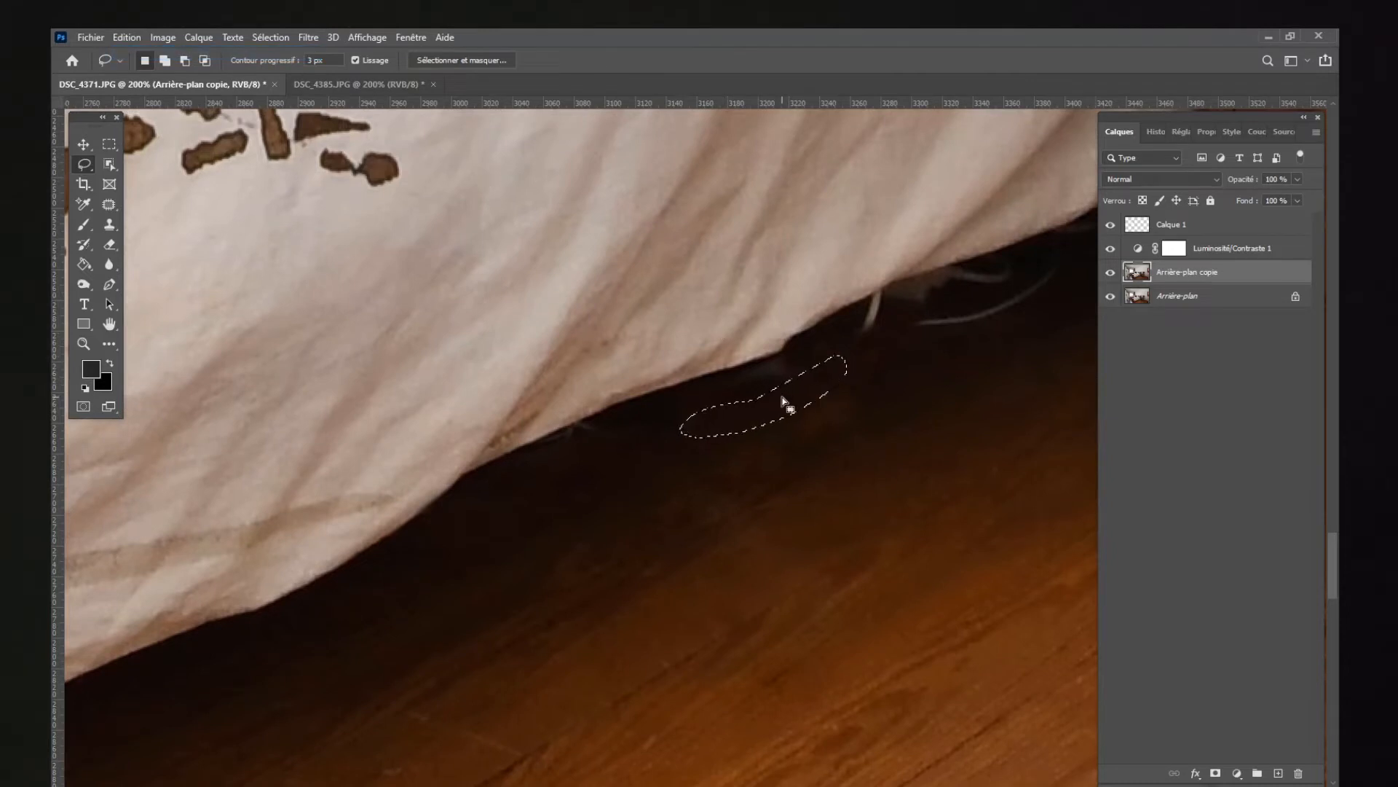
{"action": "left_click", "coordinate": [819, 344]}
{"action": "left_click_drag", "start_coordinate": [630, 430], "coordinate": [654, 450]}
{"action": "left_click", "coordinate": [640, 400]}
Step: Remove the remaining cable pieces under the bed toward the bedside table with Lasso selections and clear the selection
{"action": "mouse_move", "coordinate": [854, 351]}
{"action": "left_mouse_down"}
{"action": "mouse_move", "coordinate": [884, 340]}
{"action": "mouse_move", "coordinate": [885, 307]}
{"action": "mouse_move", "coordinate": [961, 329]}
{"action": "mouse_move", "coordinate": [1000, 302]}
{"action": "mouse_move", "coordinate": [992, 281]}
{"action": "mouse_move", "coordinate": [949, 283]}
{"action": "mouse_move", "coordinate": [1017, 305]}
{"action": "mouse_move", "coordinate": [1055, 297]}
{"action": "left_mouse_up"}
{"action": "left_click", "coordinate": [897, 363]}
{"action": "left_click", "coordinate": [930, 331]}
{"action": "left_click", "coordinate": [968, 309]}
{"action": "left_click_drag", "start_coordinate": [1032, 305], "coordinate": [1043, 295]}
{"action": "left_click", "coordinate": [945, 302]}
{"action": "scroll", "coordinate": [581, 448], "scroll_direction": "right", "scroll_amount": 5}
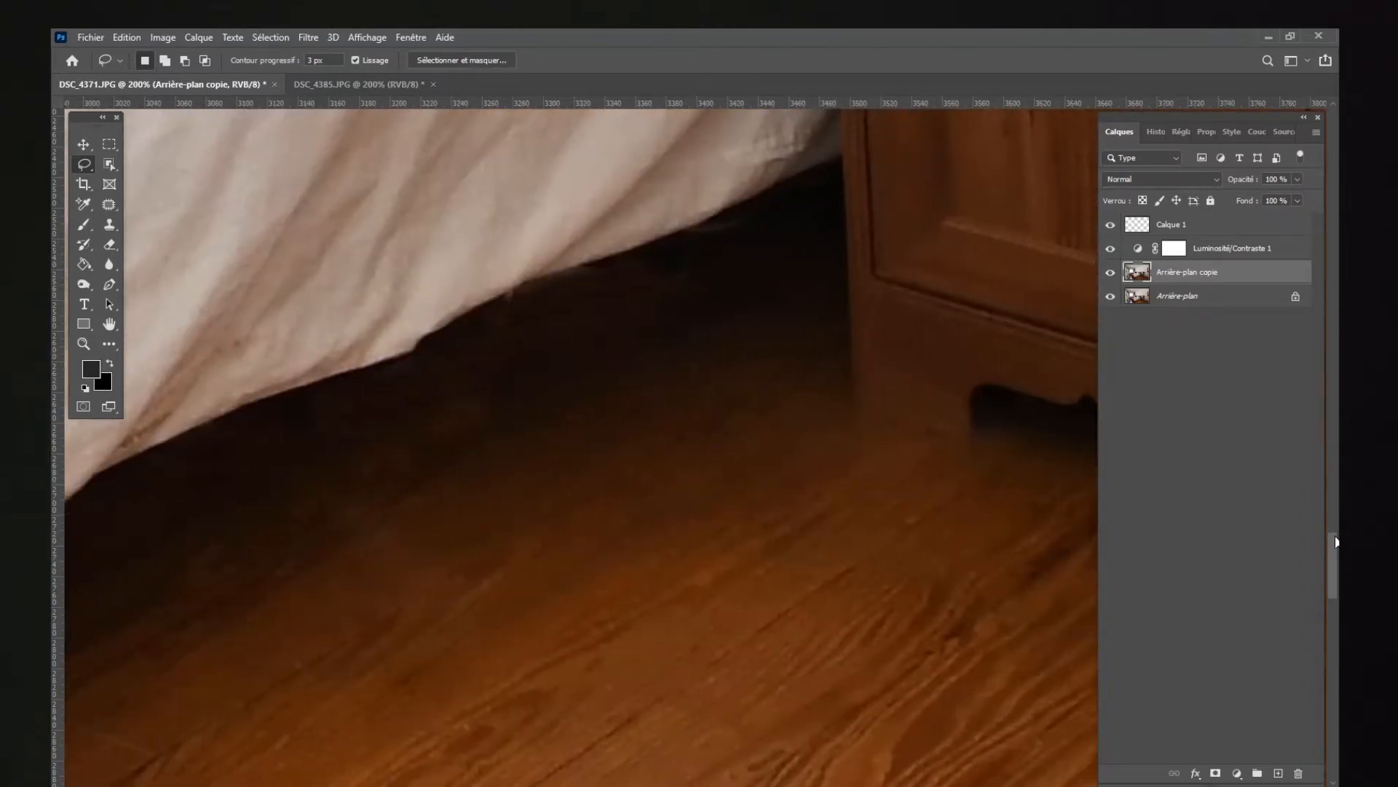
{"action": "scroll", "coordinate": [927, 596], "scroll_direction": "up", "scroll_amount": 4}
{"action": "left_click_drag", "start_coordinate": [523, 691], "coordinate": [559, 620]}
{"action": "key", "text": "ctrl+d"}
Step: Repair the brown stain on the wall above the lamp beside the chair with the Patch tool, using clean wall nearby
{"action": "key", "text": "z"}
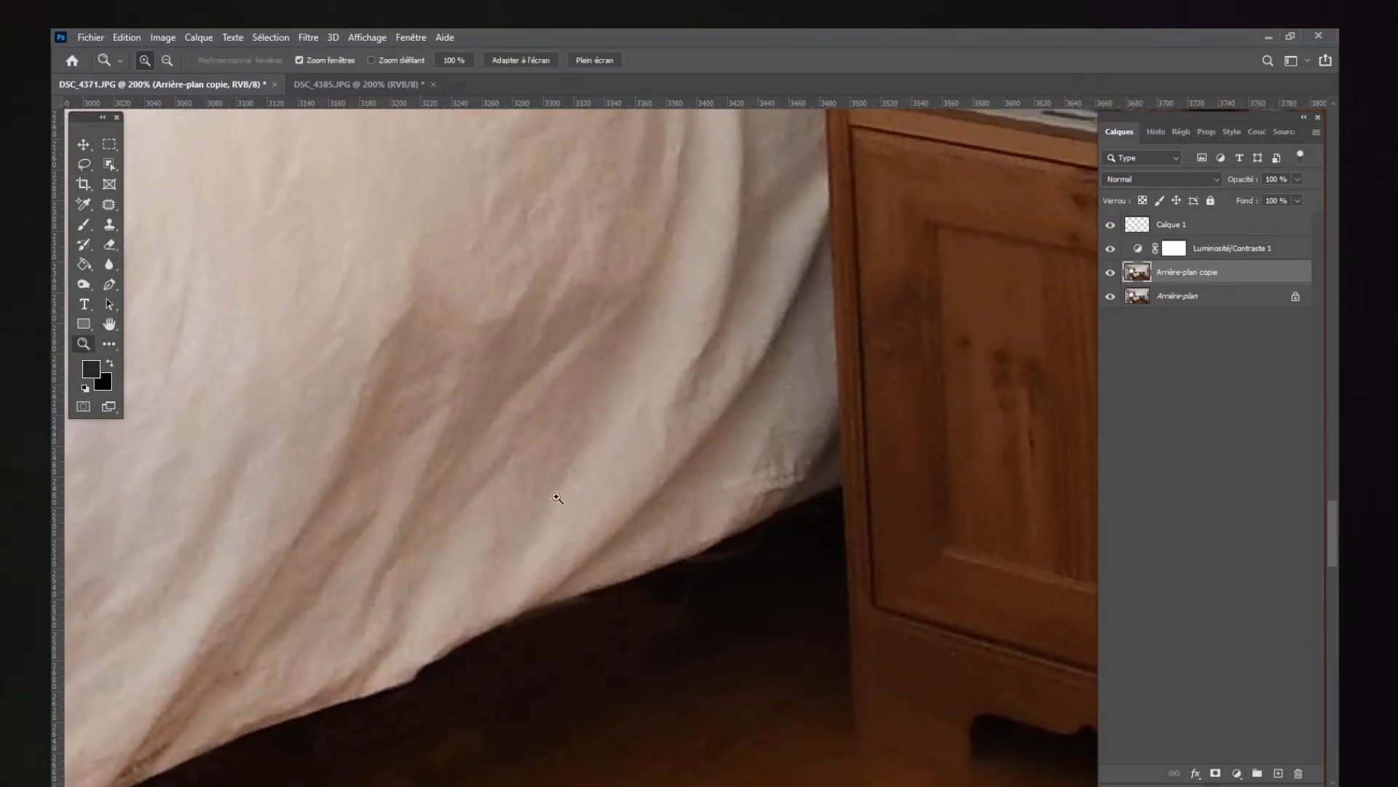
{"action": "left_click", "coordinate": [621, 429], "text": "alt"}
{"action": "left_click", "coordinate": [622, 431], "text": "alt"}
{"action": "left_click", "coordinate": [622, 436], "text": "alt"}
{"action": "left_click", "coordinate": [621, 436], "text": "alt"}
{"action": "left_click", "coordinate": [678, 184]}
{"action": "left_click", "coordinate": [677, 182]}
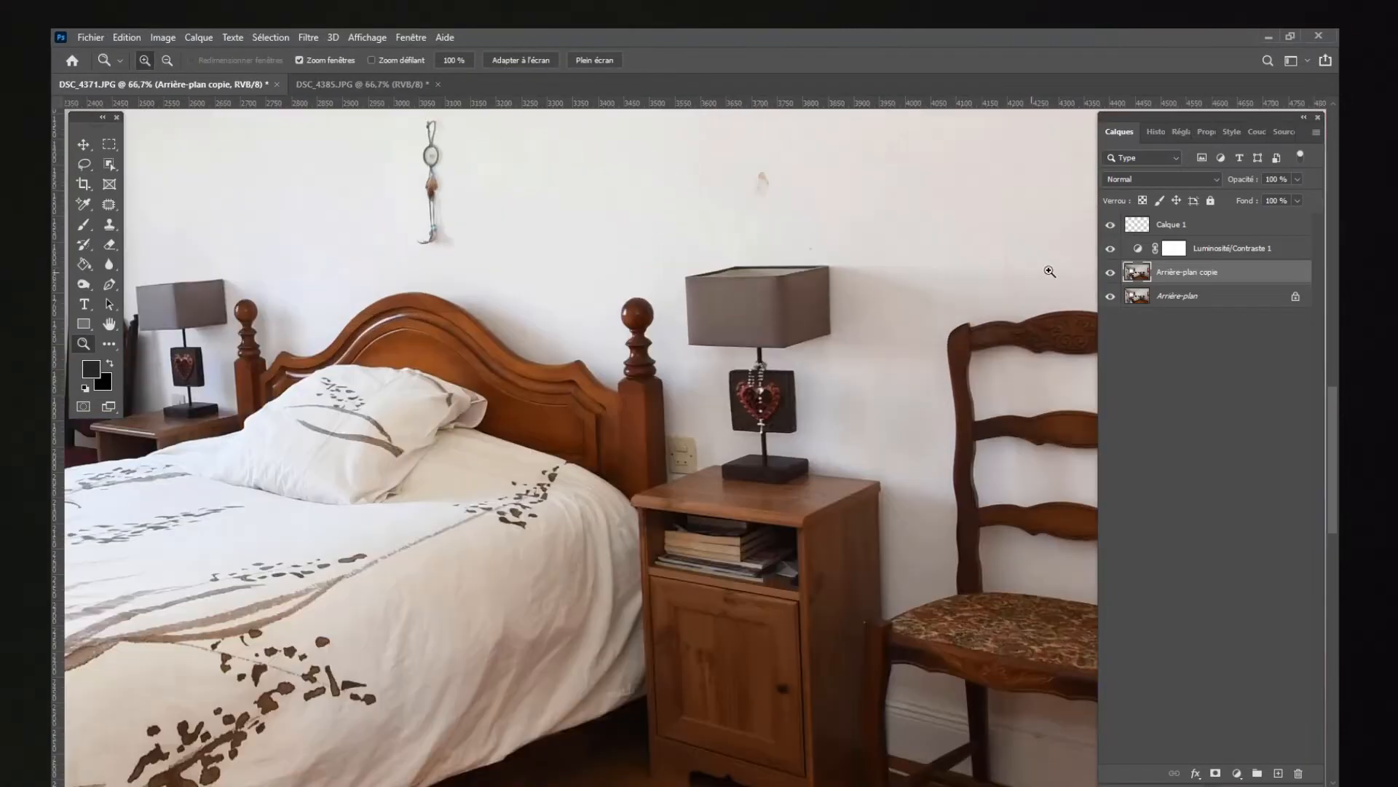
{"action": "scroll", "coordinate": [786, 396], "scroll_direction": "up", "scroll_amount": 3}
{"action": "left_click", "coordinate": [780, 390]}
{"action": "left_click", "coordinate": [778, 389]}
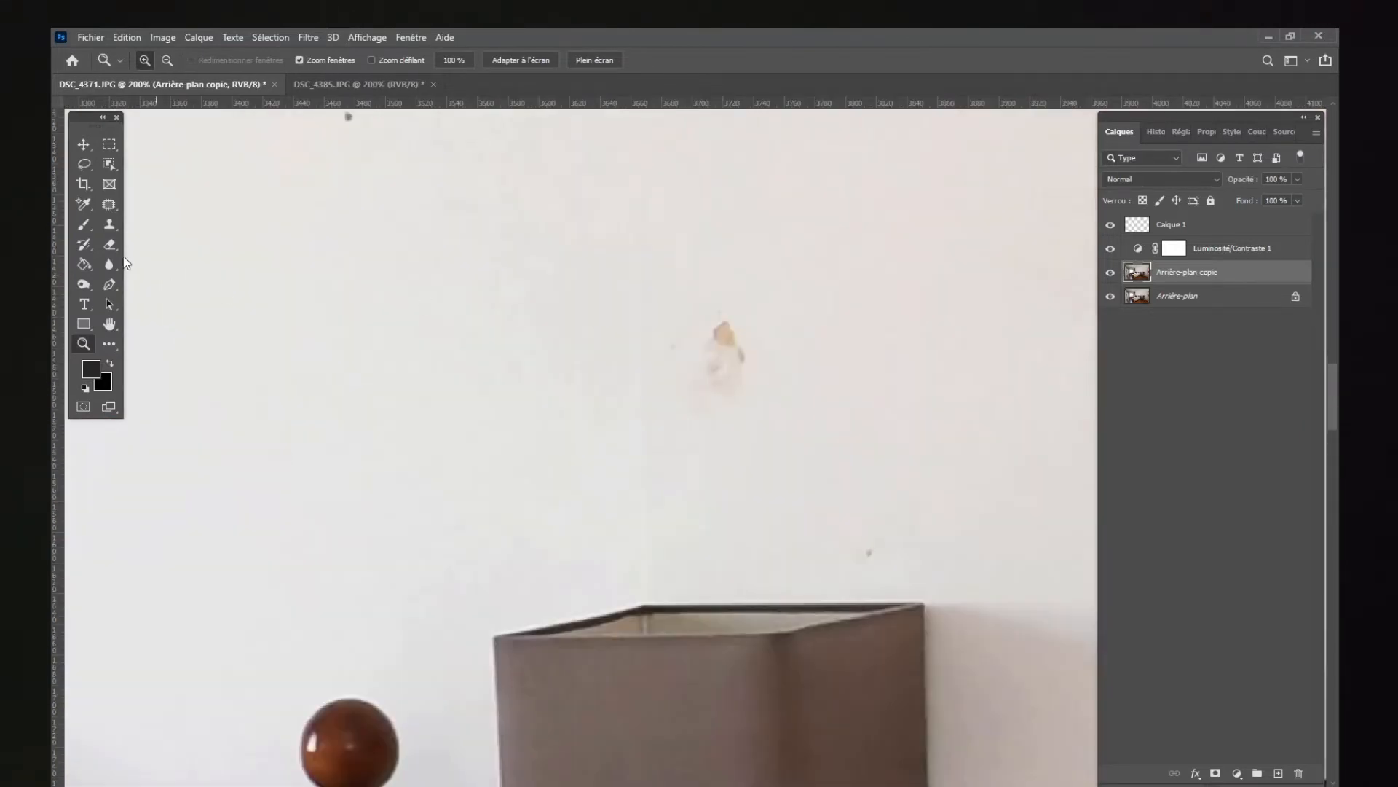
{"action": "left_click", "coordinate": [109, 205]}
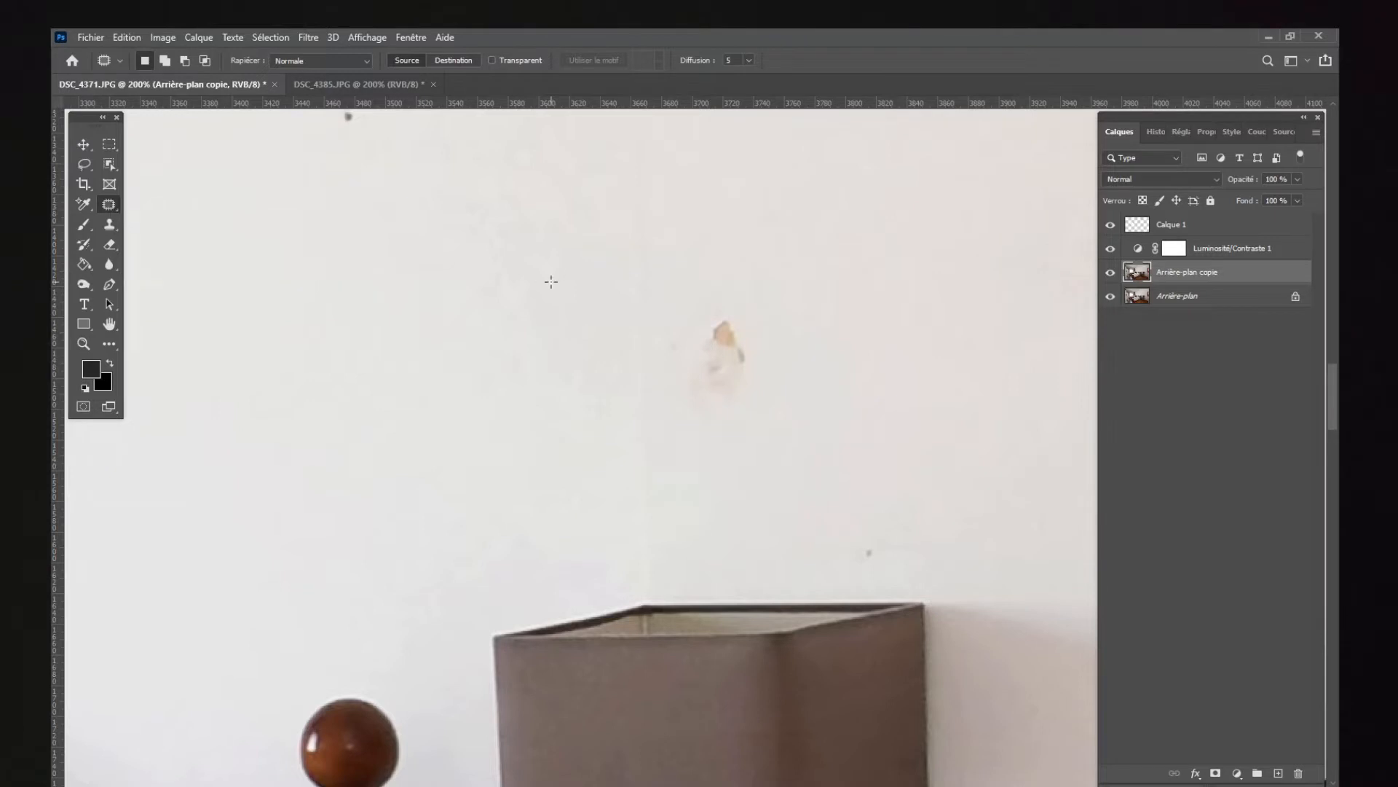
{"action": "mouse_move", "coordinate": [730, 306]}
{"action": "left_mouse_down"}
{"action": "mouse_move", "coordinate": [680, 405]}
{"action": "mouse_move", "coordinate": [728, 304]}
{"action": "left_mouse_up"}
{"action": "mouse_move", "coordinate": [721, 357]}
{"action": "left_mouse_down"}
{"action": "mouse_move", "coordinate": [766, 376]}
{"action": "mouse_move", "coordinate": [810, 331]}
{"action": "left_mouse_up"}
{"action": "left_click", "coordinate": [655, 259]}
{"action": "left_click_drag", "start_coordinate": [692, 374], "coordinate": [686, 286]}
{"action": "left_click_drag", "start_coordinate": [696, 309], "coordinate": [766, 303]}
Step: Patch out the small dark spots and marks on the white wall above the headboard and lamp
{"action": "left_click", "coordinate": [432, 230]}
{"action": "left_click_drag", "start_coordinate": [447, 198], "coordinate": [437, 187]}
{"action": "left_click_drag", "start_coordinate": [489, 231], "coordinate": [375, 228]}
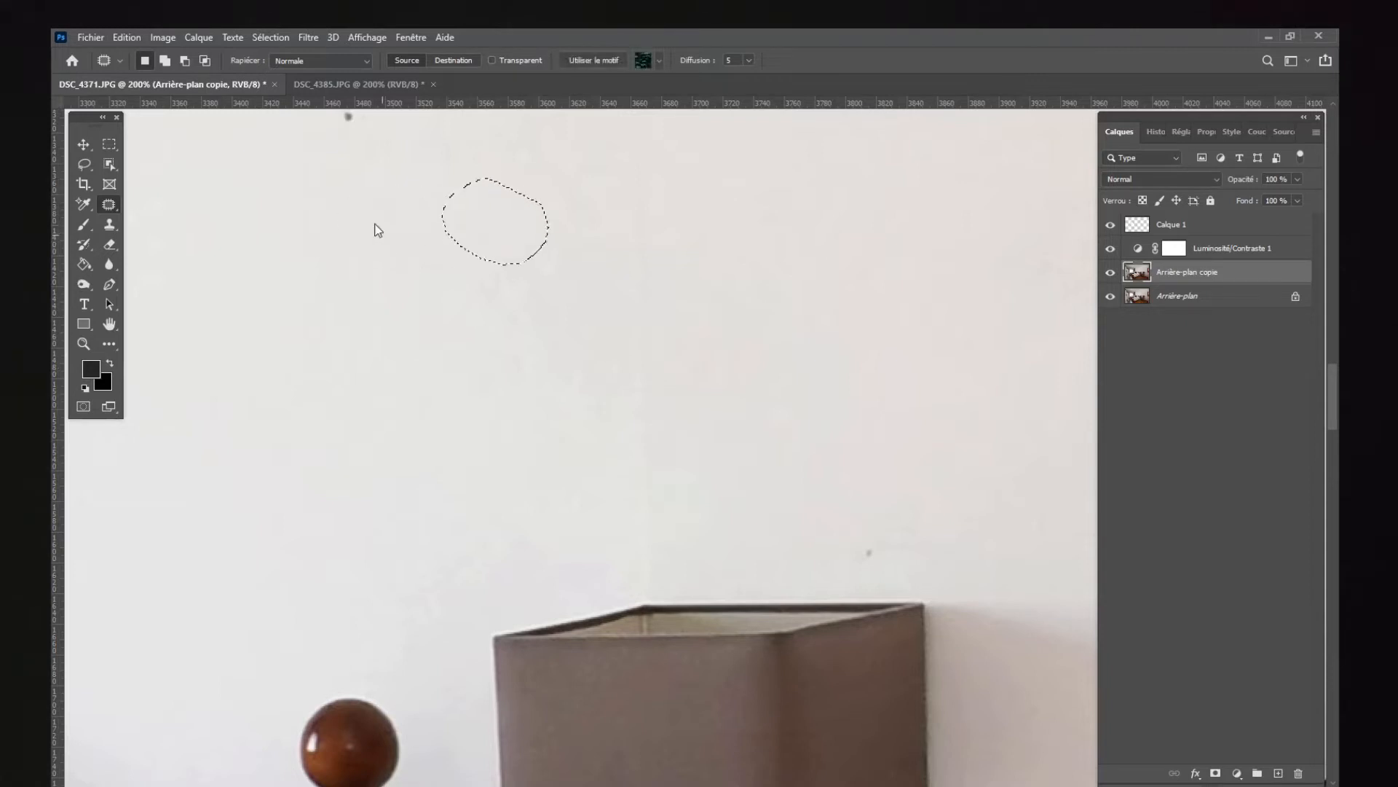
{"action": "left_click", "coordinate": [375, 228]}
{"action": "scroll", "coordinate": [553, 379], "scroll_direction": "up", "scroll_amount": 5}
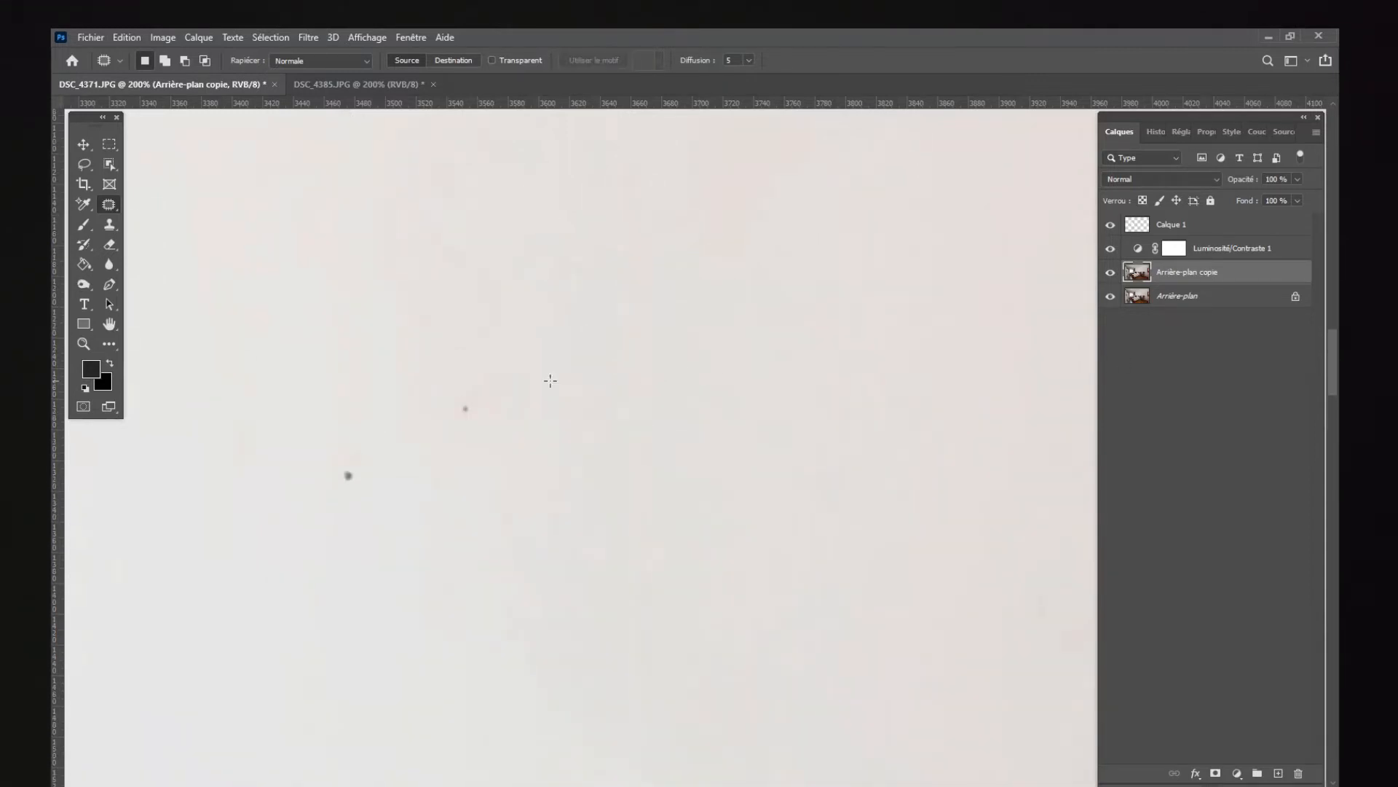
{"action": "mouse_move", "coordinate": [544, 366]}
{"action": "left_mouse_down"}
{"action": "mouse_move", "coordinate": [405, 408]}
{"action": "mouse_move", "coordinate": [296, 486]}
{"action": "mouse_move", "coordinate": [446, 459]}
{"action": "mouse_move", "coordinate": [543, 369]}
{"action": "left_mouse_up"}
{"action": "mouse_move", "coordinate": [438, 429]}
{"action": "left_mouse_down"}
{"action": "mouse_move", "coordinate": [395, 369]}
{"action": "mouse_move", "coordinate": [362, 352]}
{"action": "left_mouse_up"}
{"action": "left_click", "coordinate": [362, 353]}
Step: Remove the dreamcatcher hanging above the headboard by patching it with clean wall beside it, and clear the selection
{"action": "key", "text": "z"}
{"action": "left_click", "coordinate": [314, 405], "text": "alt"}
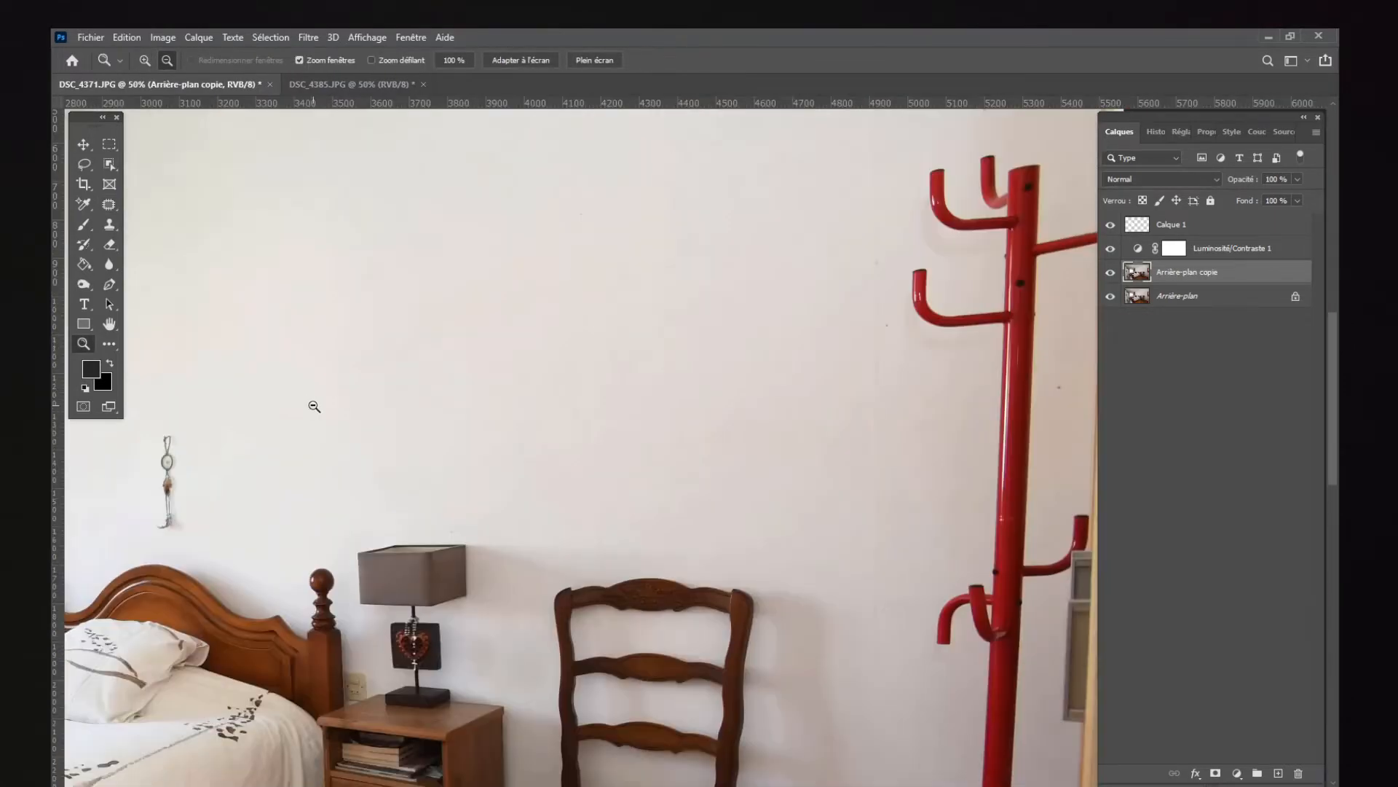
{"action": "scroll", "coordinate": [583, 437], "scroll_direction": "left", "scroll_amount": 8}
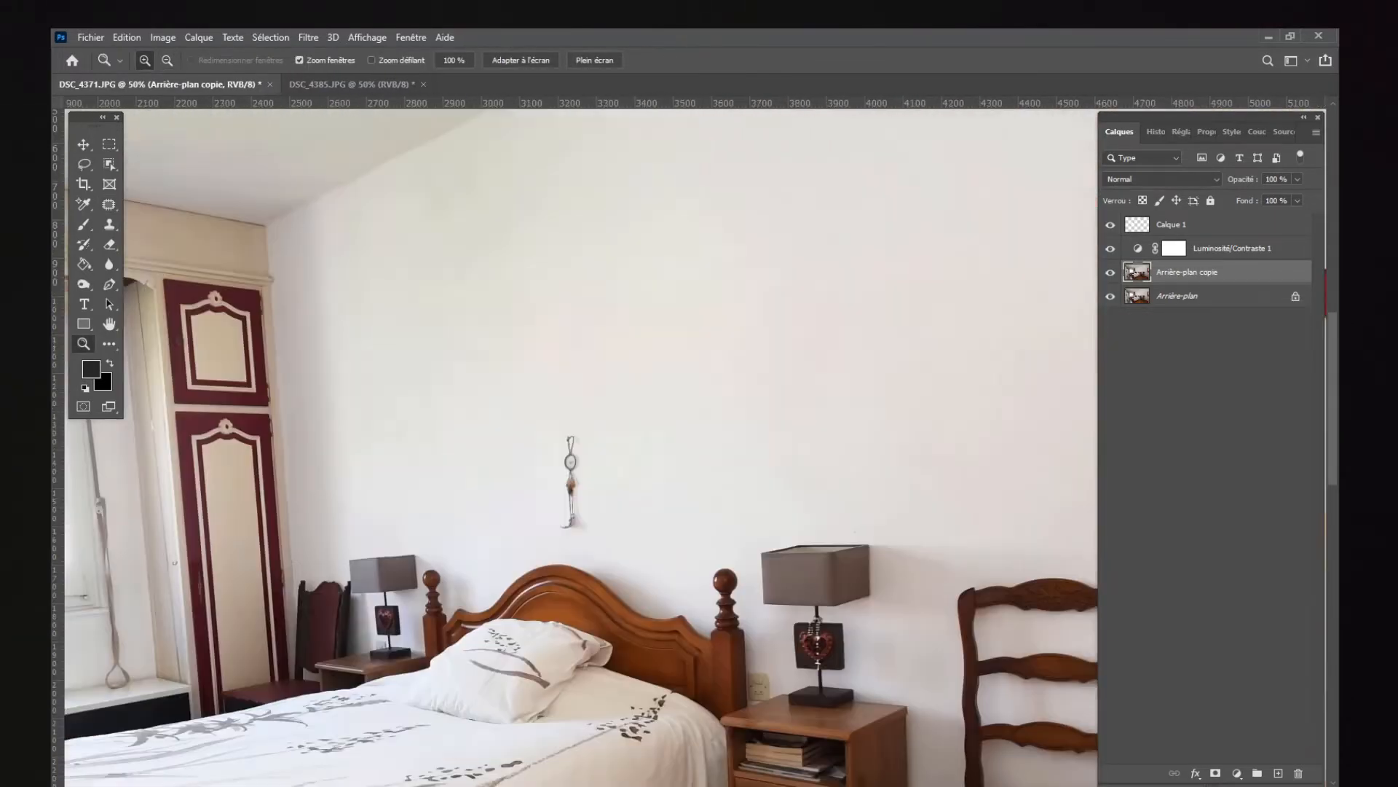
{"action": "left_click", "coordinate": [724, 478]}
{"action": "left_click", "coordinate": [724, 478]}
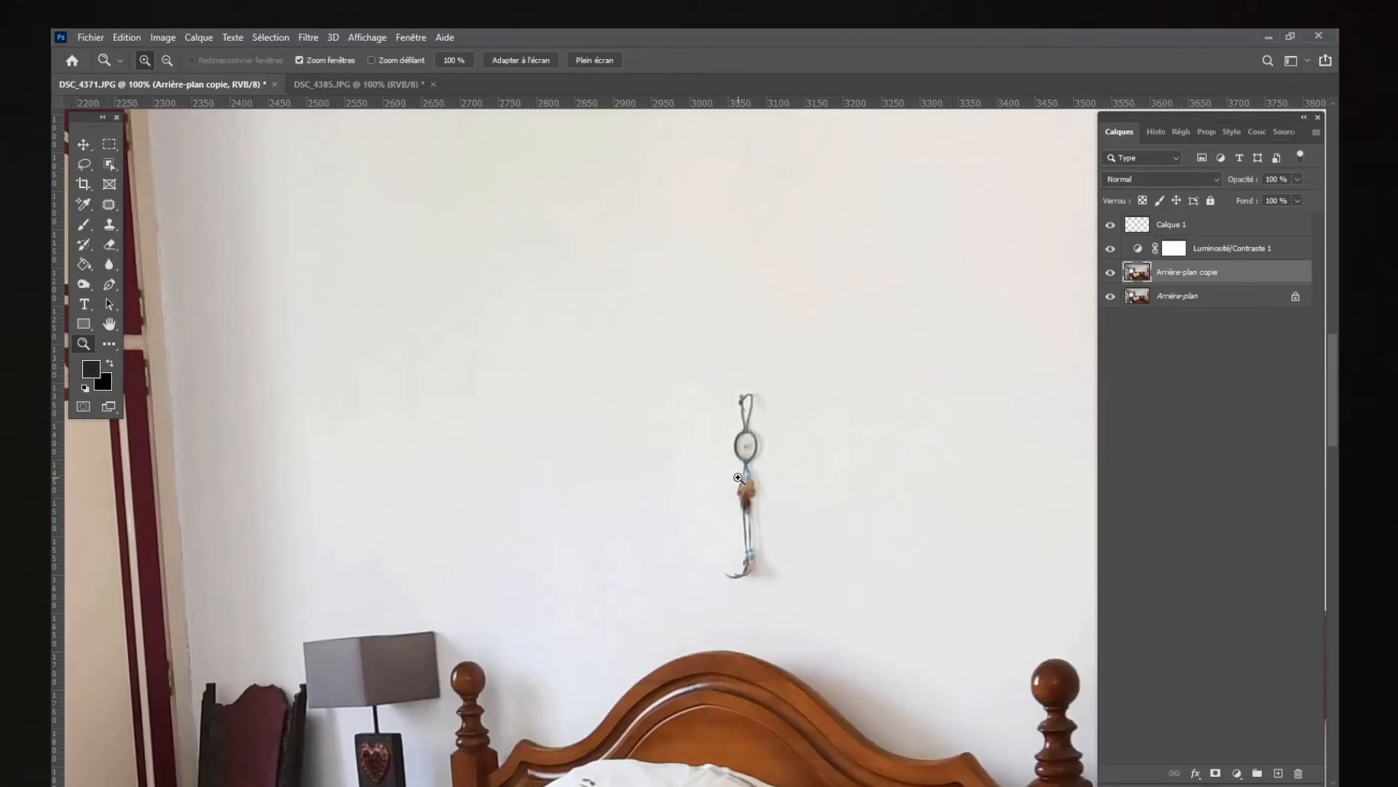
{"action": "left_click", "coordinate": [728, 475]}
{"action": "left_click", "coordinate": [107, 211]}
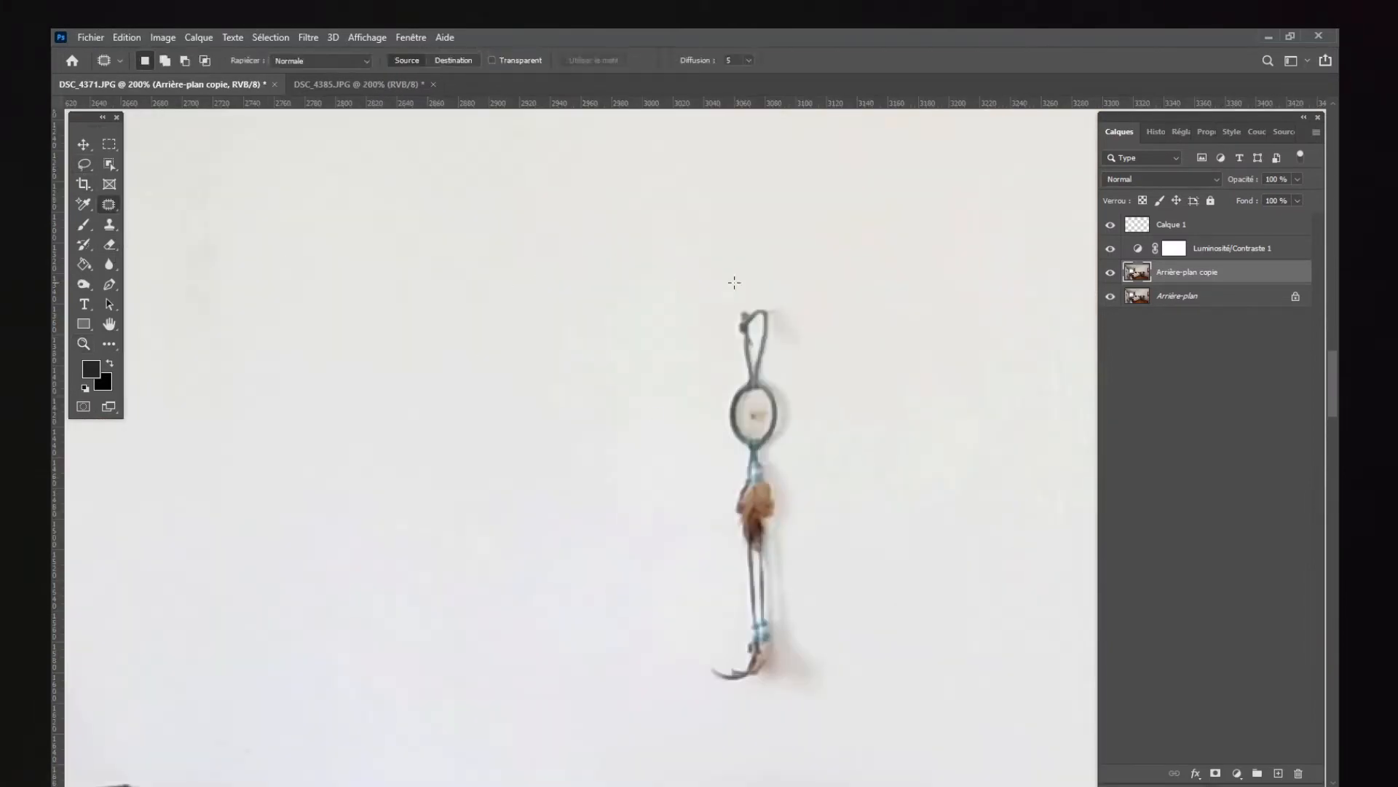
{"action": "mouse_move", "coordinate": [782, 271]}
{"action": "left_mouse_down"}
{"action": "mouse_move", "coordinate": [711, 348]}
{"action": "mouse_move", "coordinate": [688, 552]}
{"action": "mouse_move", "coordinate": [708, 645]}
{"action": "left_mouse_up"}
{"action": "mouse_move", "coordinate": [760, 721]}
{"action": "left_mouse_down"}
{"action": "mouse_move", "coordinate": [867, 502]}
{"action": "mouse_move", "coordinate": [816, 302]}
{"action": "mouse_move", "coordinate": [783, 273]}
{"action": "left_mouse_up"}
{"action": "left_click_drag", "start_coordinate": [705, 390], "coordinate": [482, 387]}
{"action": "key", "text": "ctrl+d"}
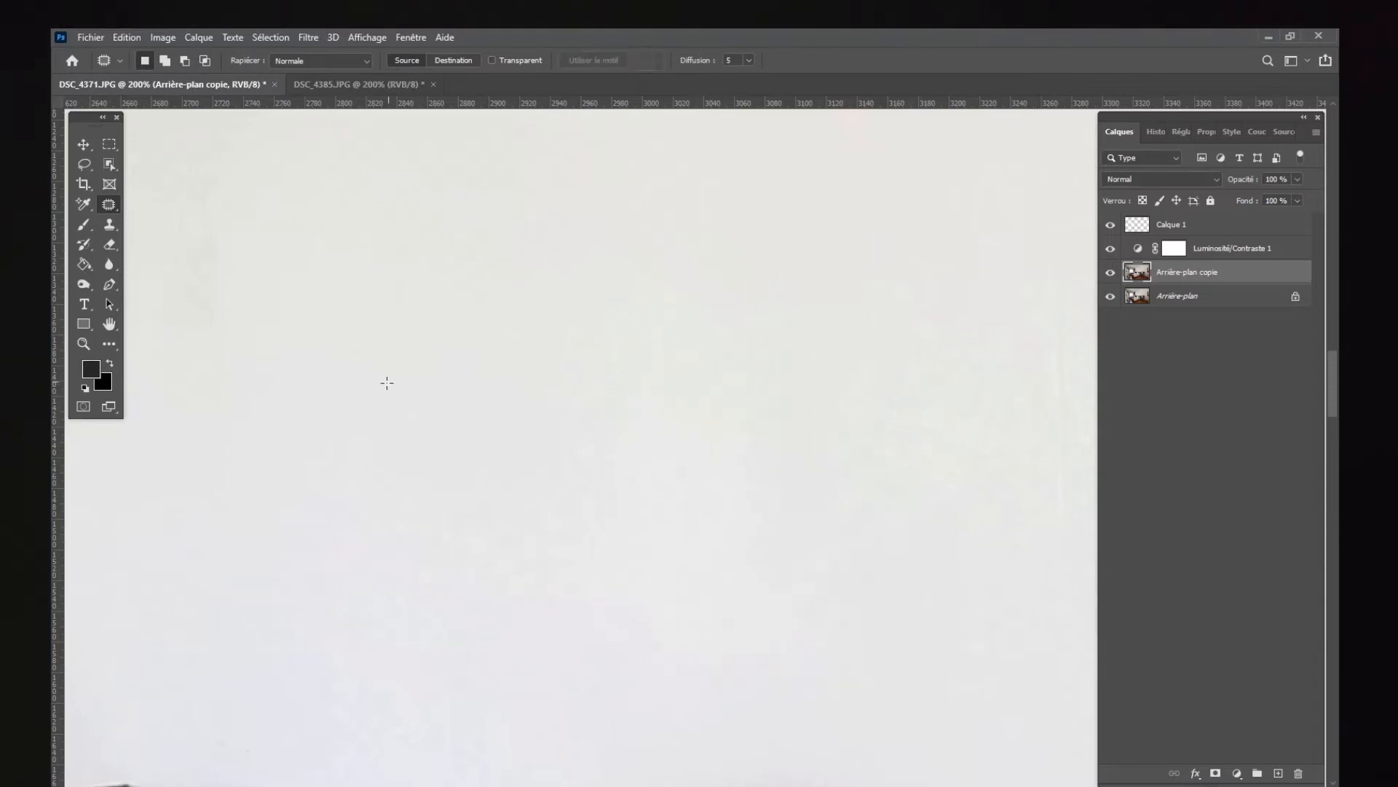
Step: Patch the light bulb's brownish shadow on the ceiling with clean ceiling texture and clear the selection
{"action": "key", "text": "z"}
{"action": "left_click", "coordinate": [387, 386], "text": "alt"}
{"action": "left_click", "coordinate": [387, 386], "text": "alt"}
{"action": "left_click", "coordinate": [386, 386], "text": "alt"}
{"action": "left_click", "coordinate": [386, 385], "text": "alt"}
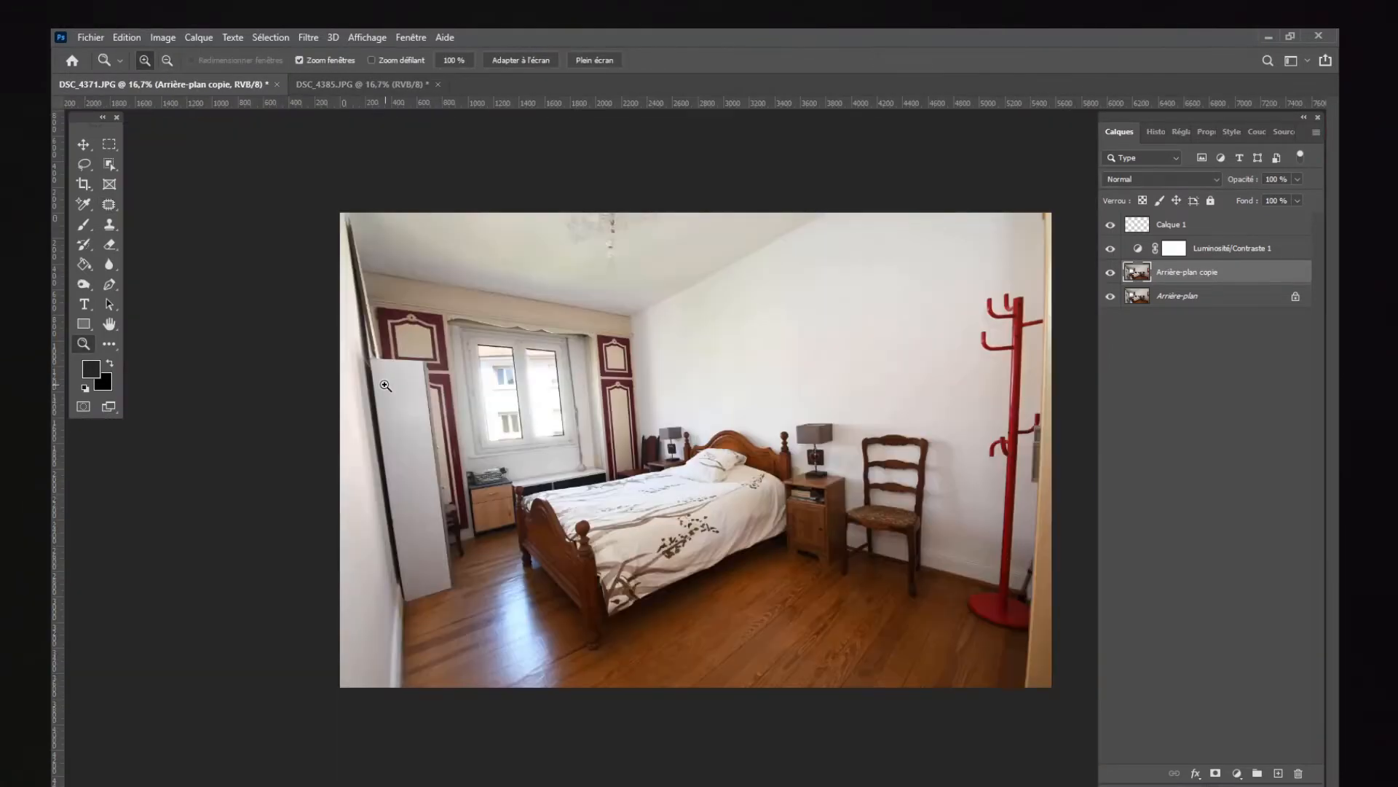
{"action": "left_click", "coordinate": [623, 270]}
{"action": "left_click", "coordinate": [701, 446]}
{"action": "left_click", "coordinate": [699, 448]}
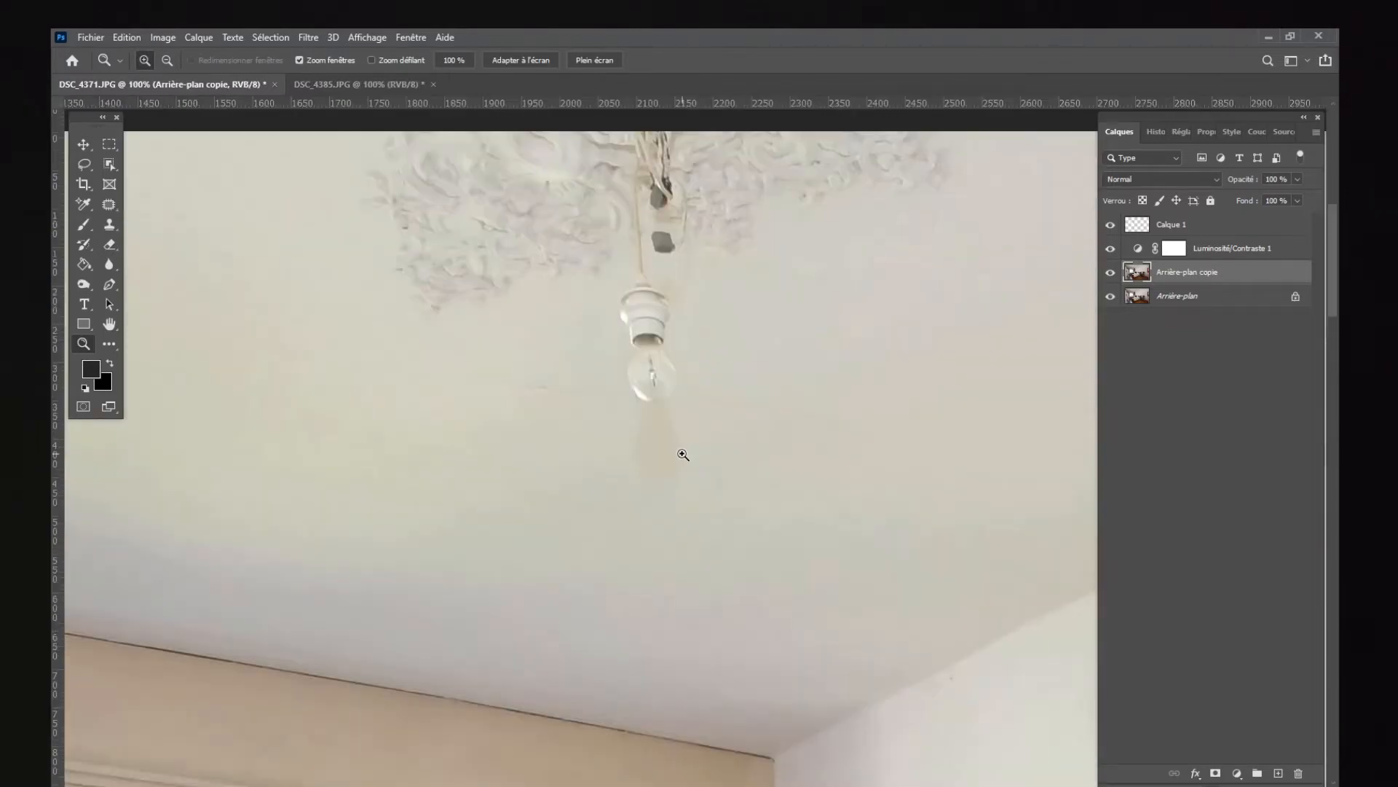
{"action": "left_click", "coordinate": [681, 456]}
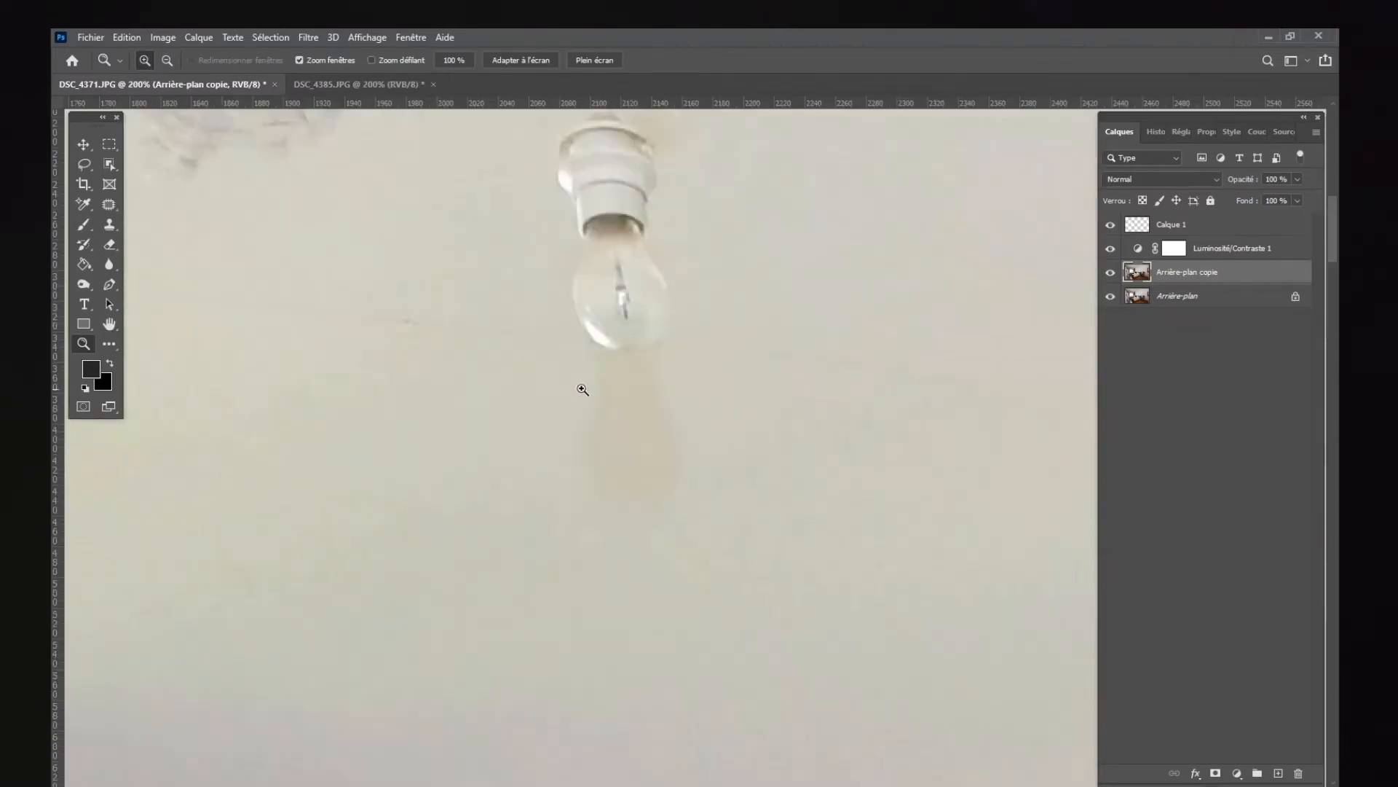
{"action": "left_click", "coordinate": [109, 205]}
{"action": "mouse_move", "coordinate": [674, 355]}
{"action": "left_mouse_down"}
{"action": "mouse_move", "coordinate": [568, 378]}
{"action": "mouse_move", "coordinate": [544, 428]}
{"action": "mouse_move", "coordinate": [690, 521]}
{"action": "mouse_move", "coordinate": [707, 462]}
{"action": "mouse_move", "coordinate": [510, 519]}
{"action": "left_mouse_up"}
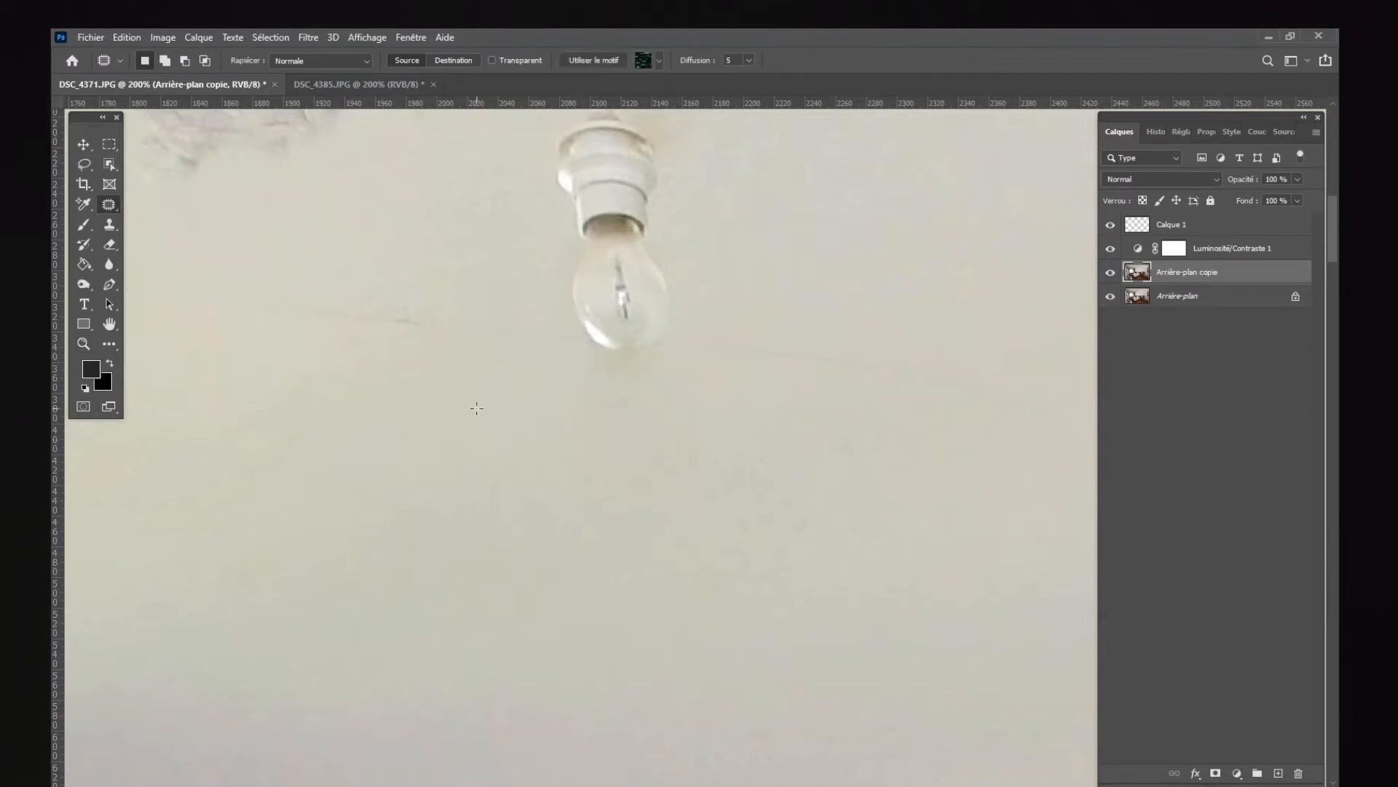
{"action": "key", "text": "ctrl+d"}
Step: Remove the faint ceiling cracks on both sides of the bulb with the Patch tool and the Healing Brush (Outil Correcteur)
{"action": "mouse_move", "coordinate": [519, 304]}
{"action": "left_mouse_down"}
{"action": "mouse_move", "coordinate": [340, 361]}
{"action": "mouse_move", "coordinate": [496, 370]}
{"action": "mouse_move", "coordinate": [525, 308]}
{"action": "left_mouse_up"}
{"action": "left_click_drag", "start_coordinate": [490, 346], "coordinate": [421, 417]}
{"action": "key", "text": "ctrl+d"}
{"action": "right_click", "coordinate": [110, 205]}
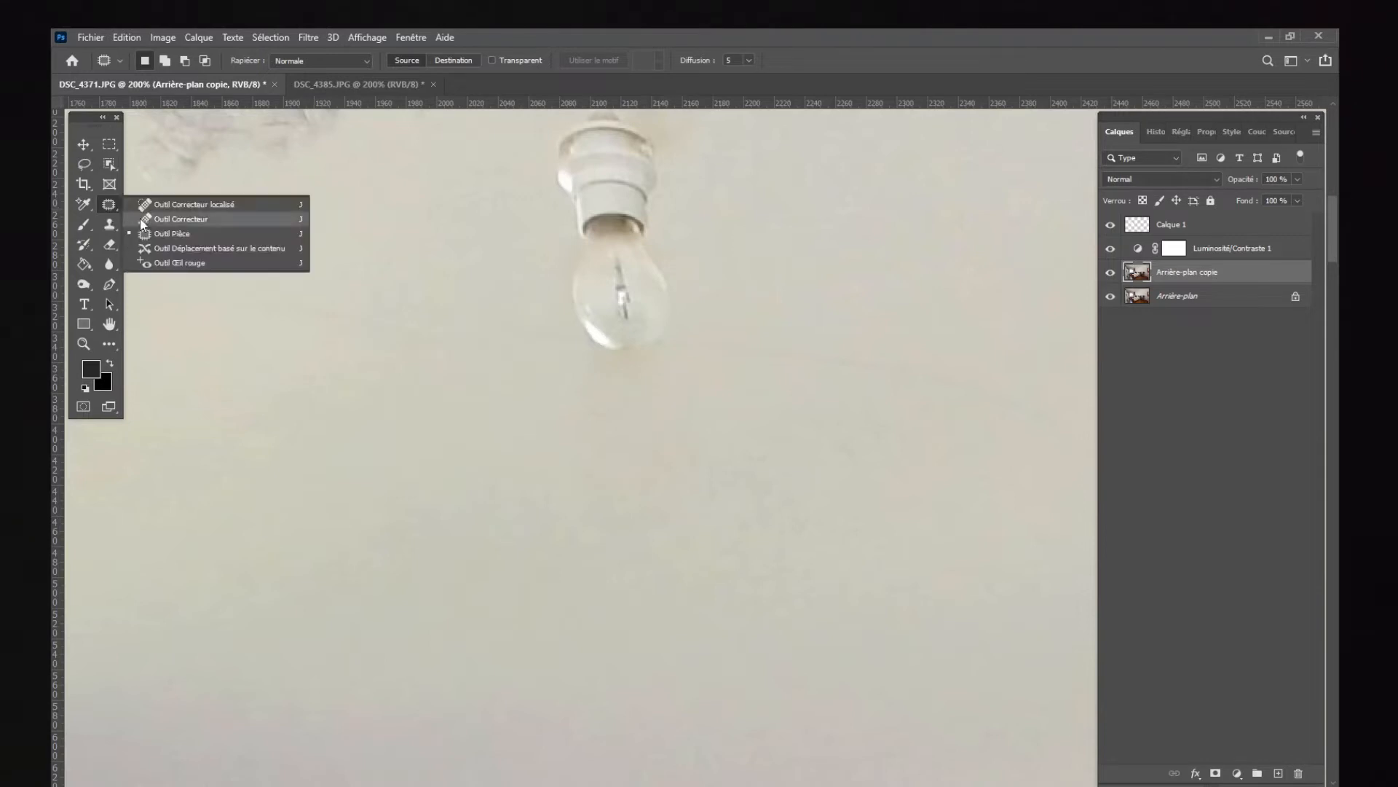
{"action": "left_click", "coordinate": [168, 219]}
{"action": "left_click", "coordinate": [901, 409], "text": "alt"}
{"action": "left_click_drag", "start_coordinate": [867, 366], "coordinate": [729, 355]}
{"action": "left_click", "coordinate": [693, 411], "text": "alt"}
{"action": "left_click_drag", "start_coordinate": [623, 417], "coordinate": [619, 414]}
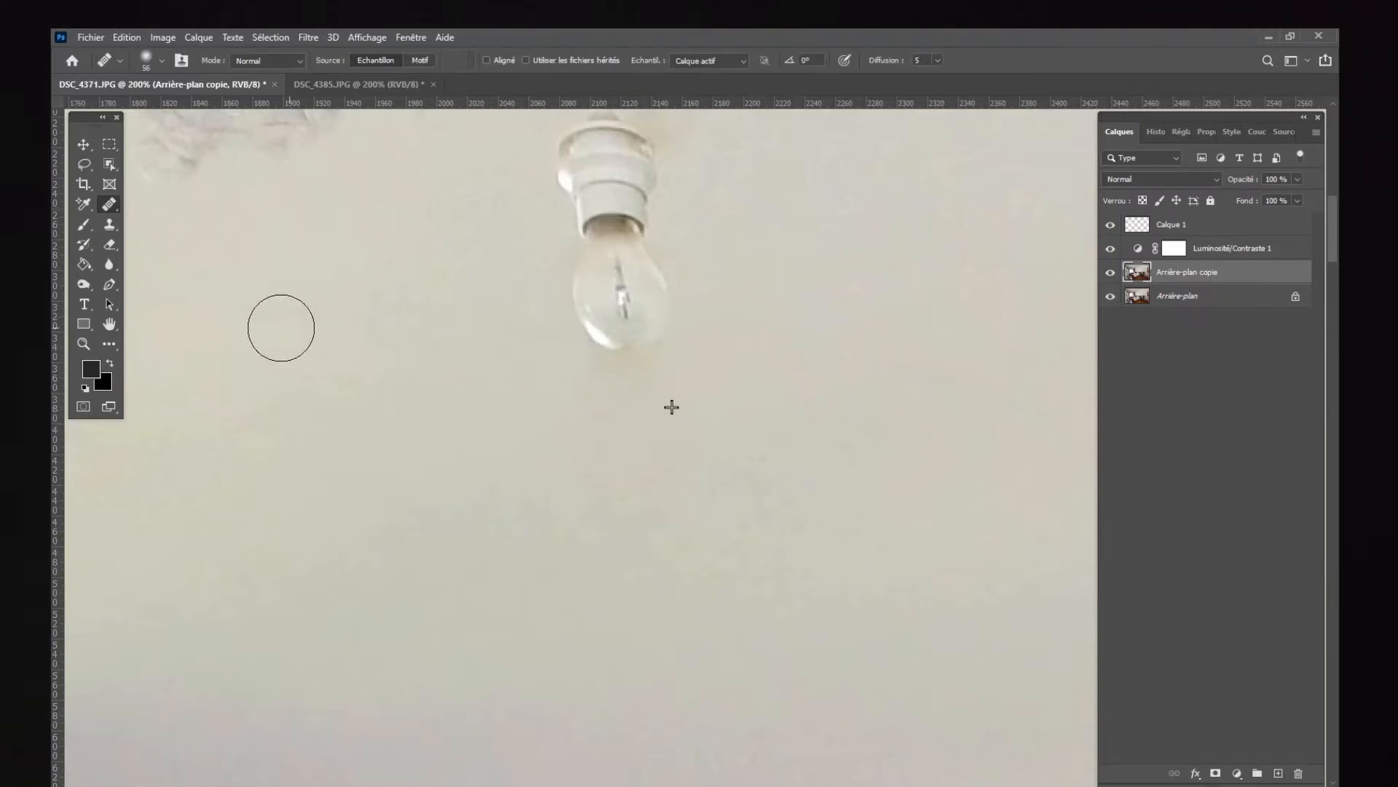
Step: Flatten the retouched image into a single background layer and duplicate that layer
{"action": "scroll", "coordinate": [639, 765], "scroll_direction": "down", "scroll_amount": 5}
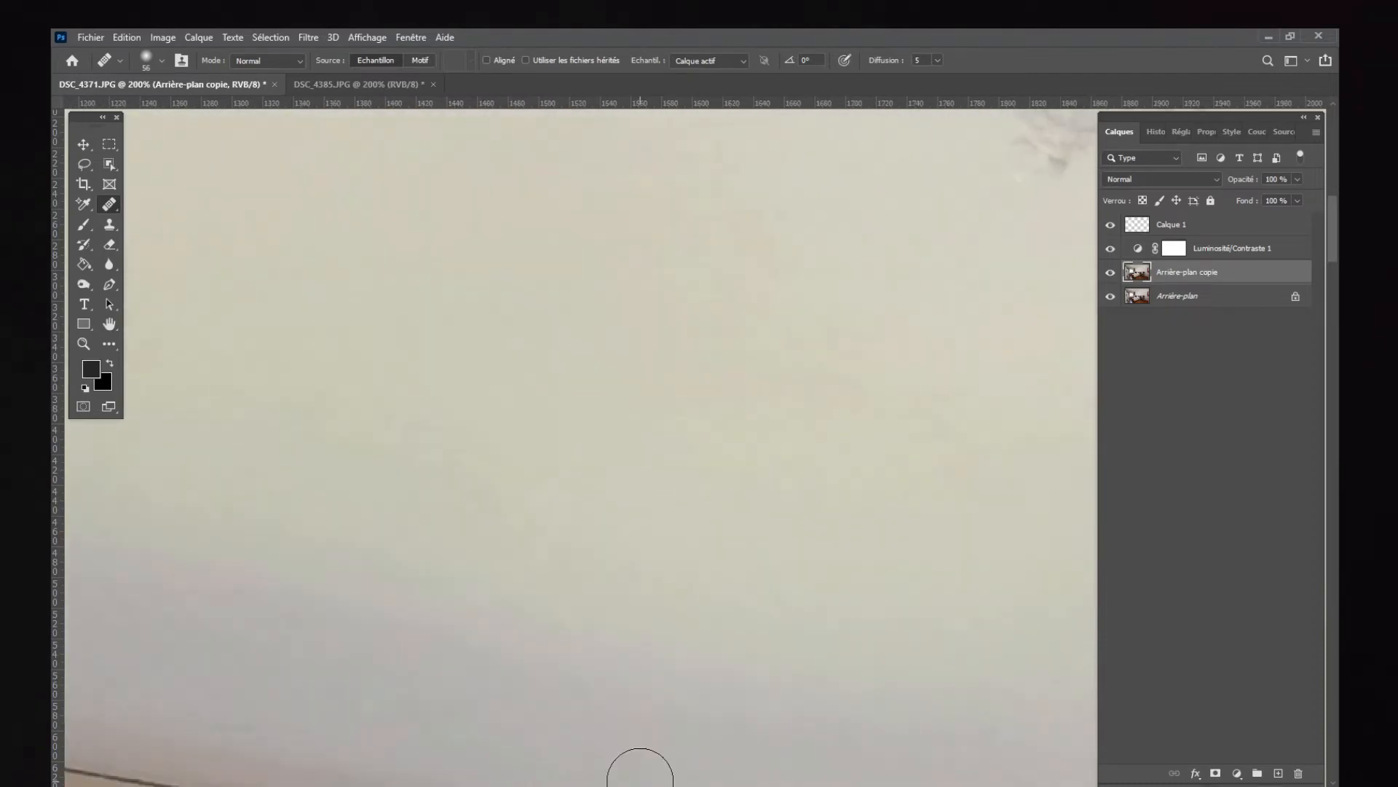
{"action": "key", "text": "z"}
{"action": "left_click", "coordinate": [661, 582], "text": "alt"}
{"action": "left_click", "coordinate": [661, 581], "text": "alt"}
{"action": "left_click", "coordinate": [661, 582], "text": "alt"}
{"action": "left_click", "coordinate": [661, 582], "text": "alt"}
{"action": "left_click", "coordinate": [661, 582], "text": "alt"}
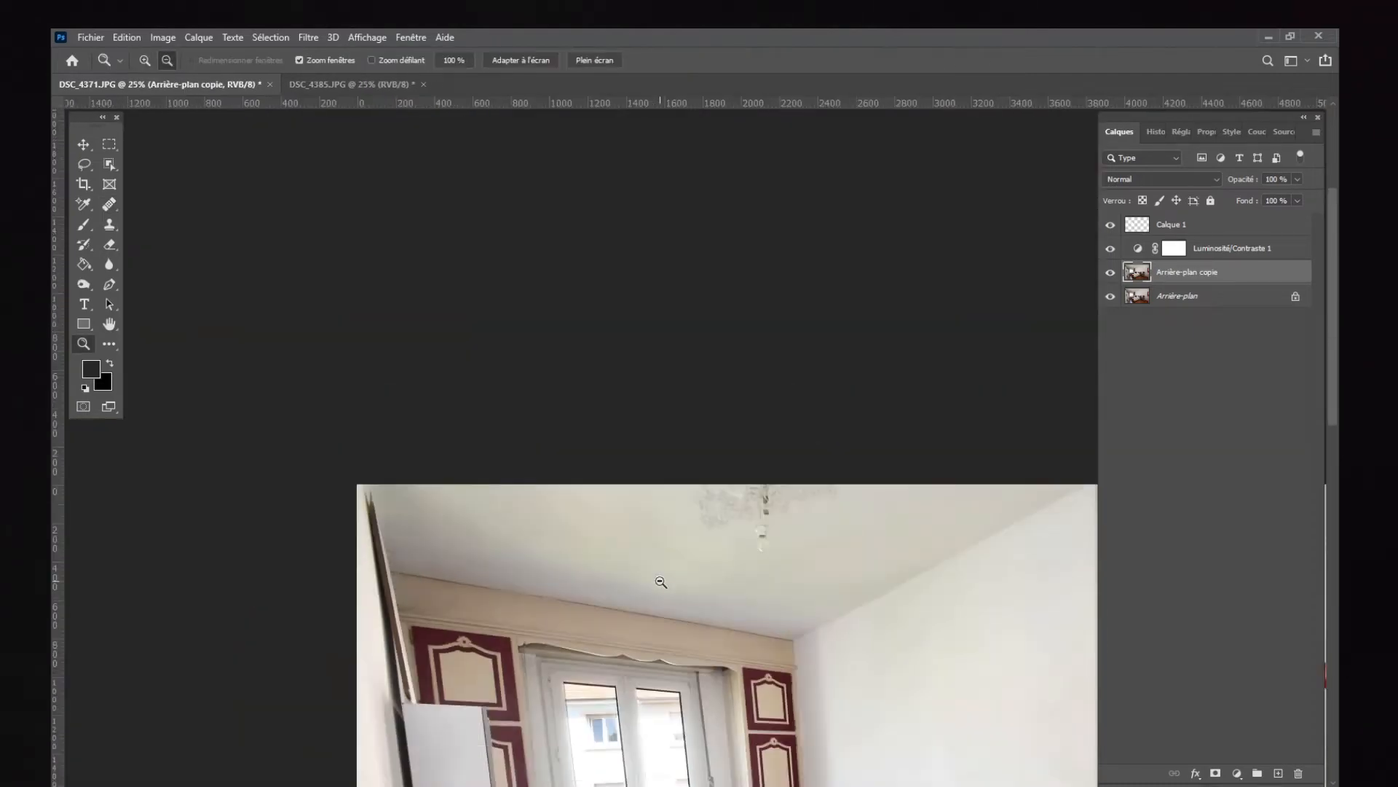
{"action": "left_click", "coordinate": [660, 582], "text": "alt"}
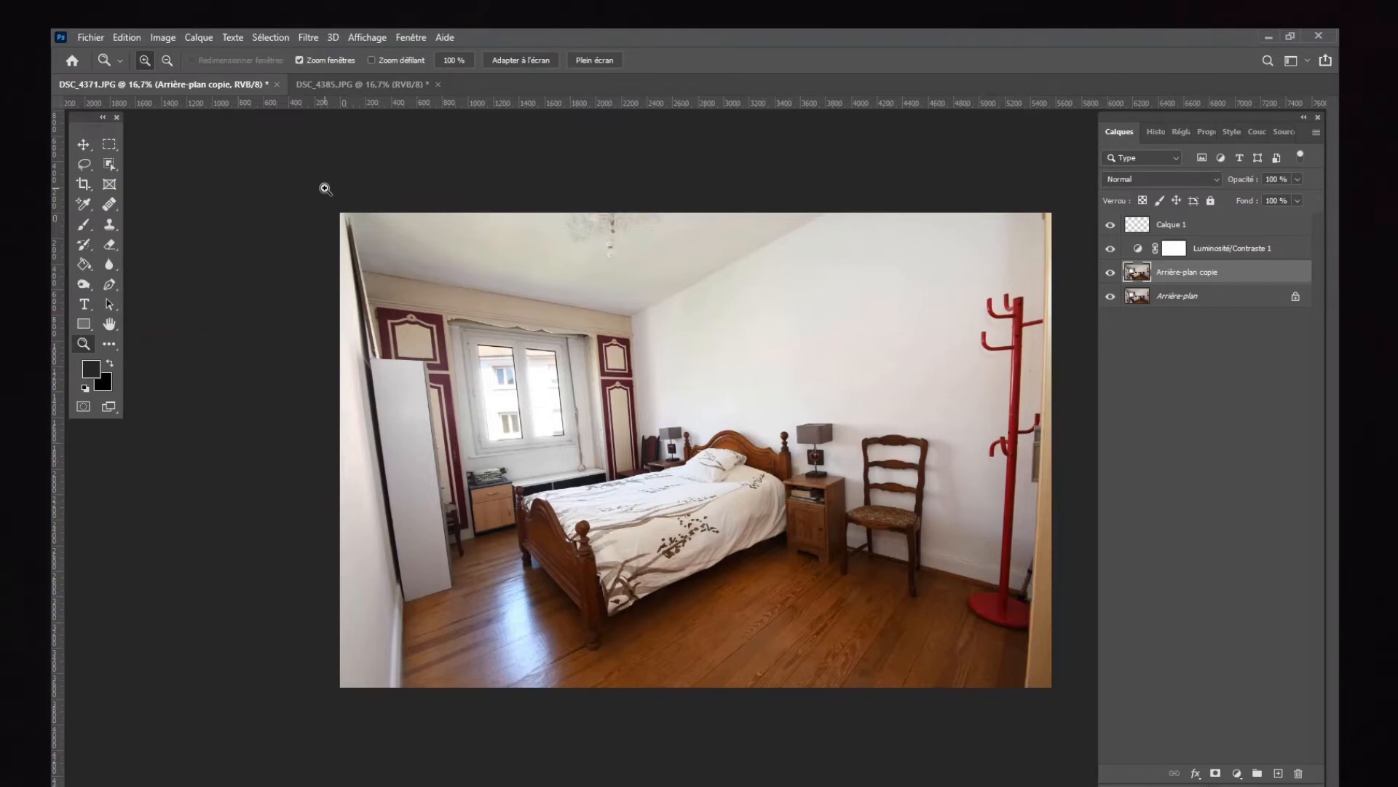
{"action": "left_click", "coordinate": [187, 35]}
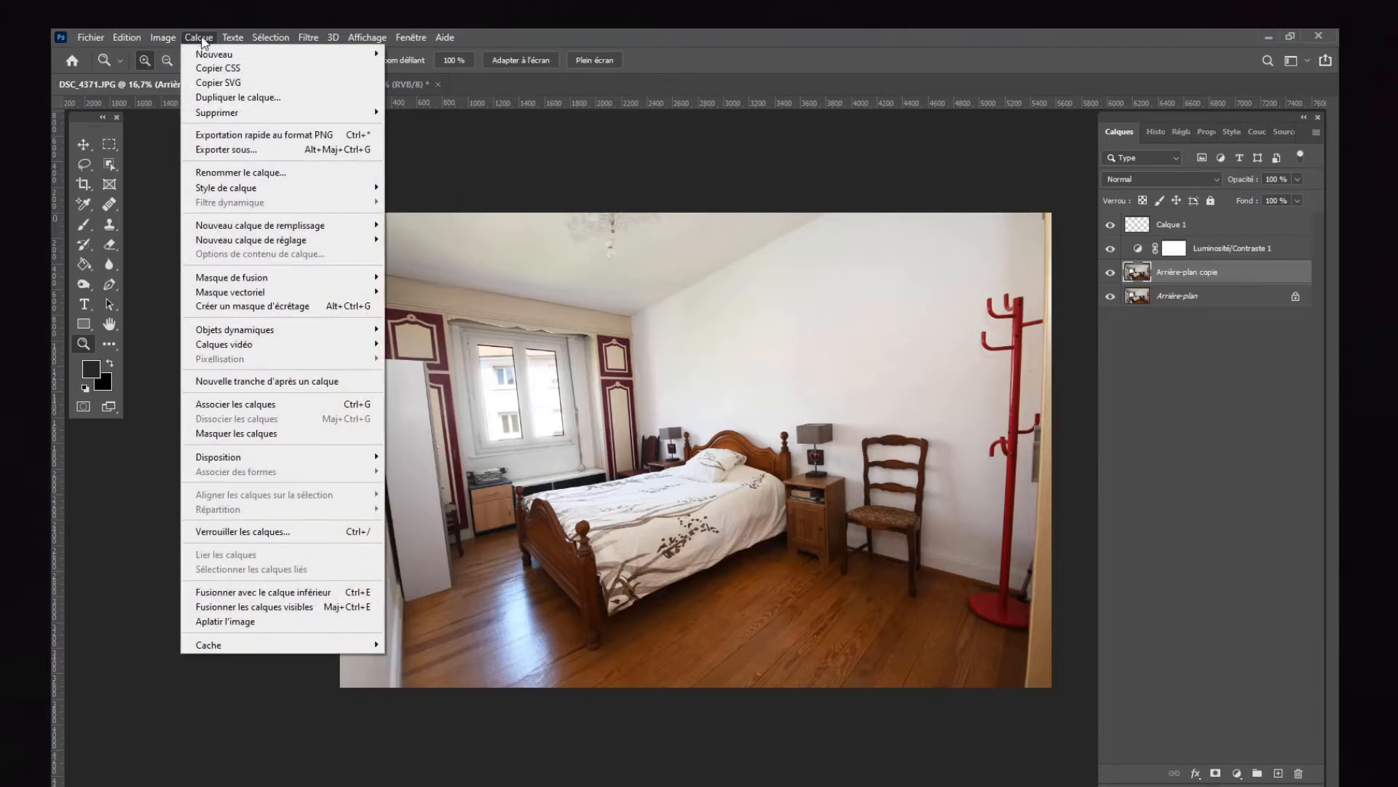
{"action": "left_click", "coordinate": [310, 620]}
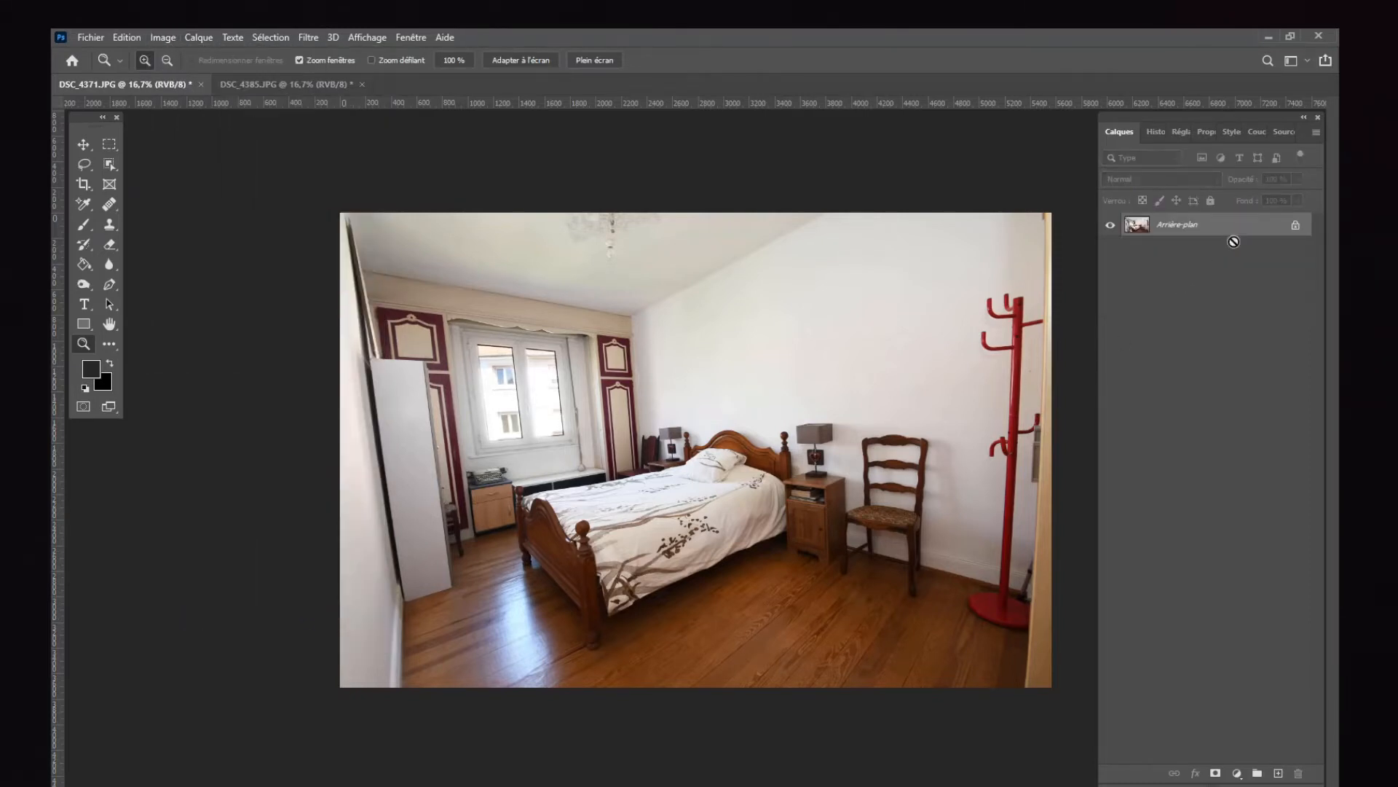
{"action": "left_click_drag", "start_coordinate": [1233, 233], "coordinate": [1279, 772]}
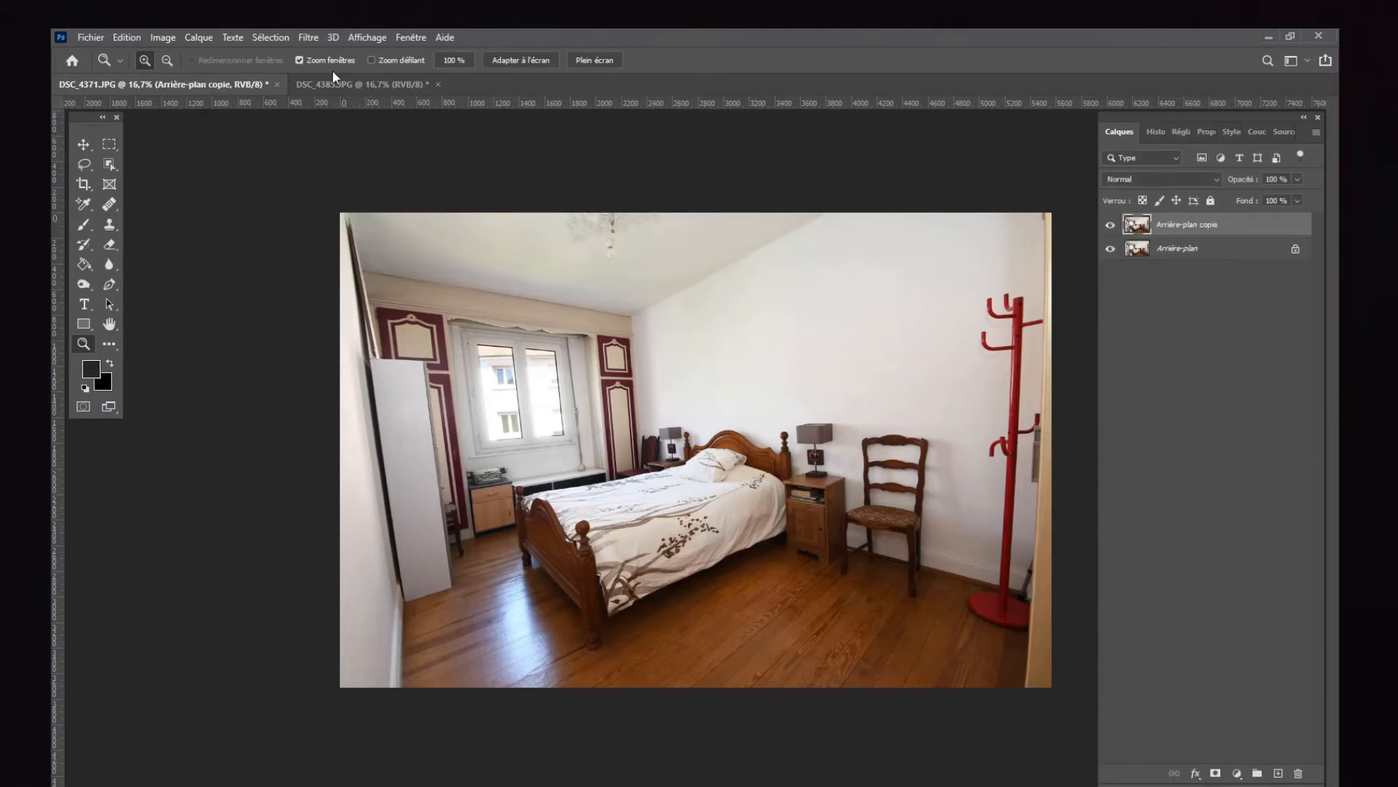
Step: Apply Lens Correction to the duplicate layer with the NIKON CORPORATION make and 10.0-24.0 mm f/3.5-4.5 lens model, and compare before and after
{"action": "left_click", "coordinate": [307, 37]}
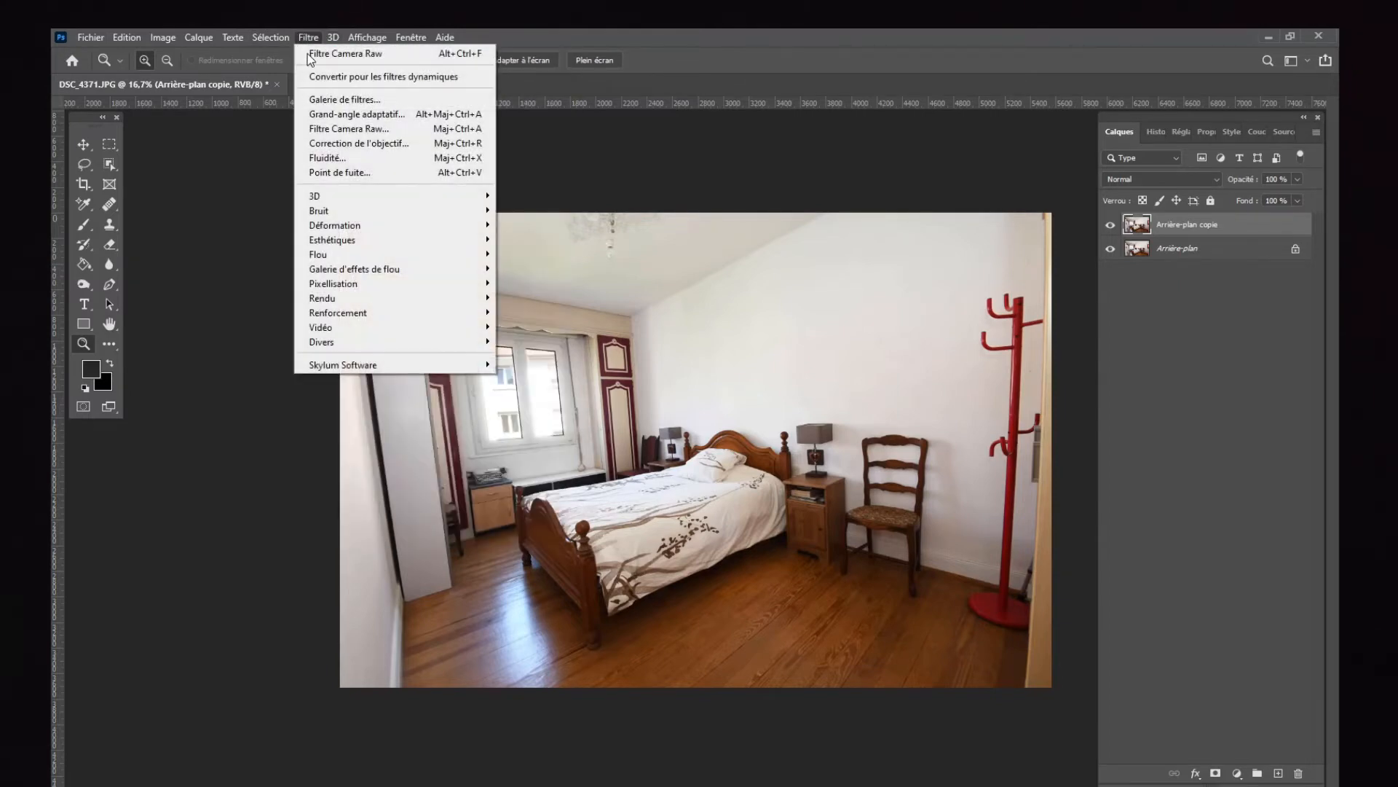
{"action": "left_click", "coordinate": [346, 146]}
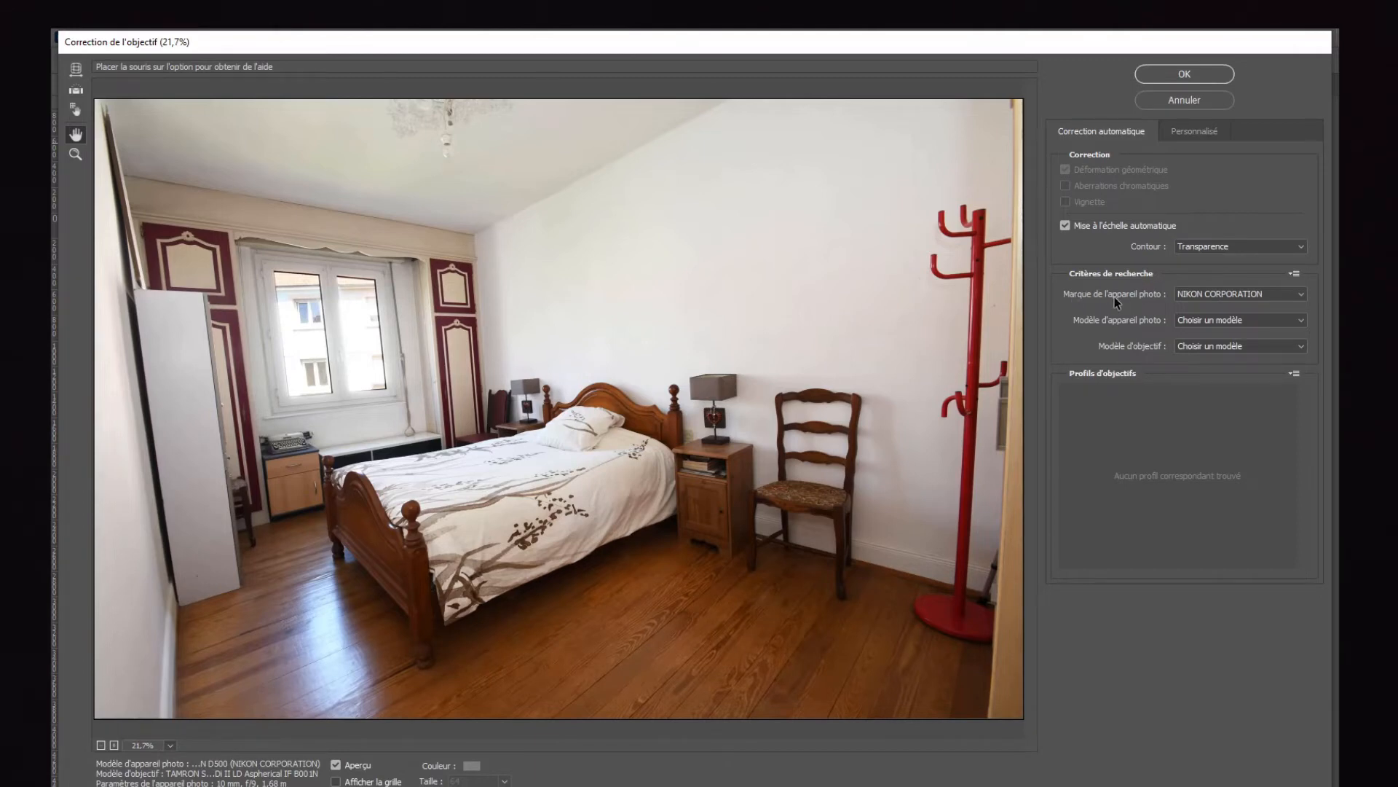
{"action": "left_click", "coordinate": [1209, 293]}
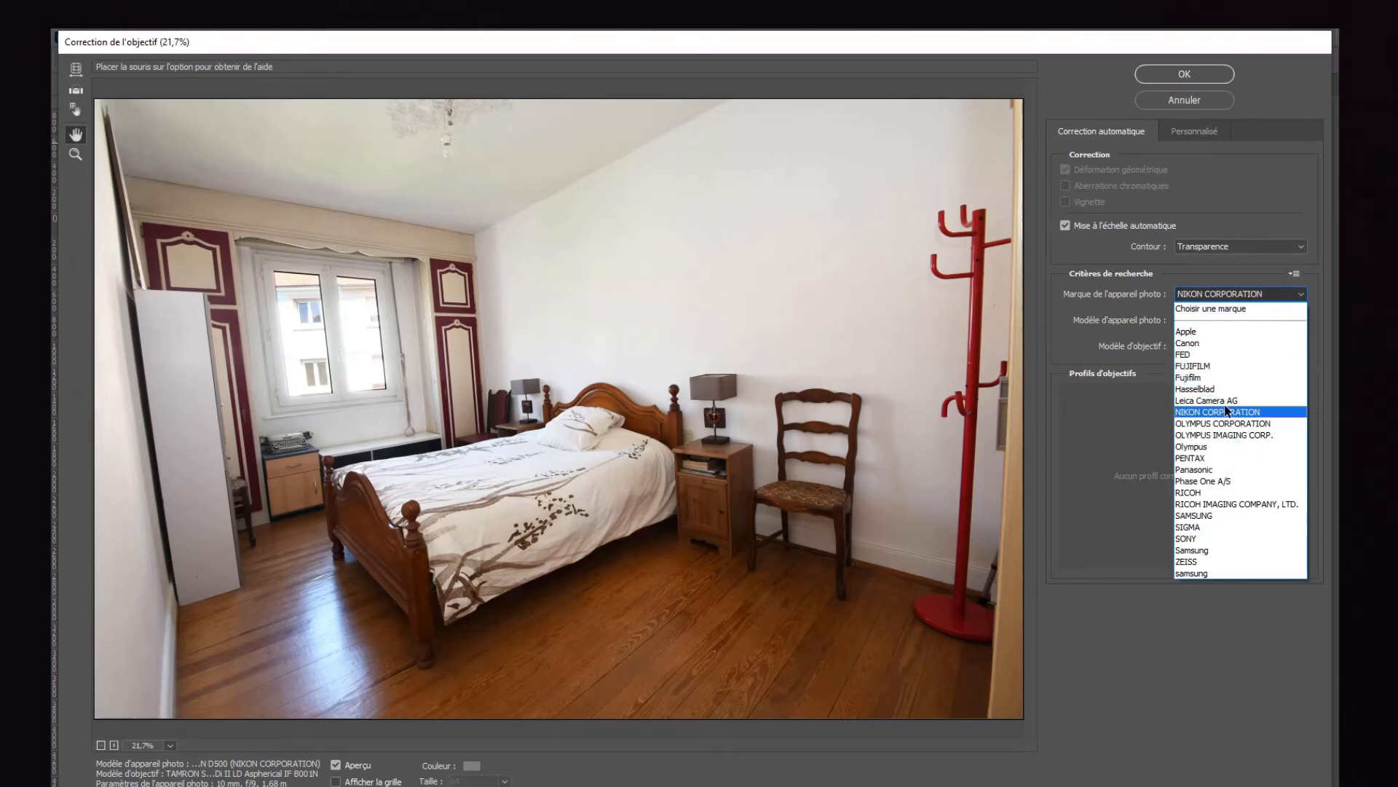
{"action": "left_click", "coordinate": [1160, 291]}
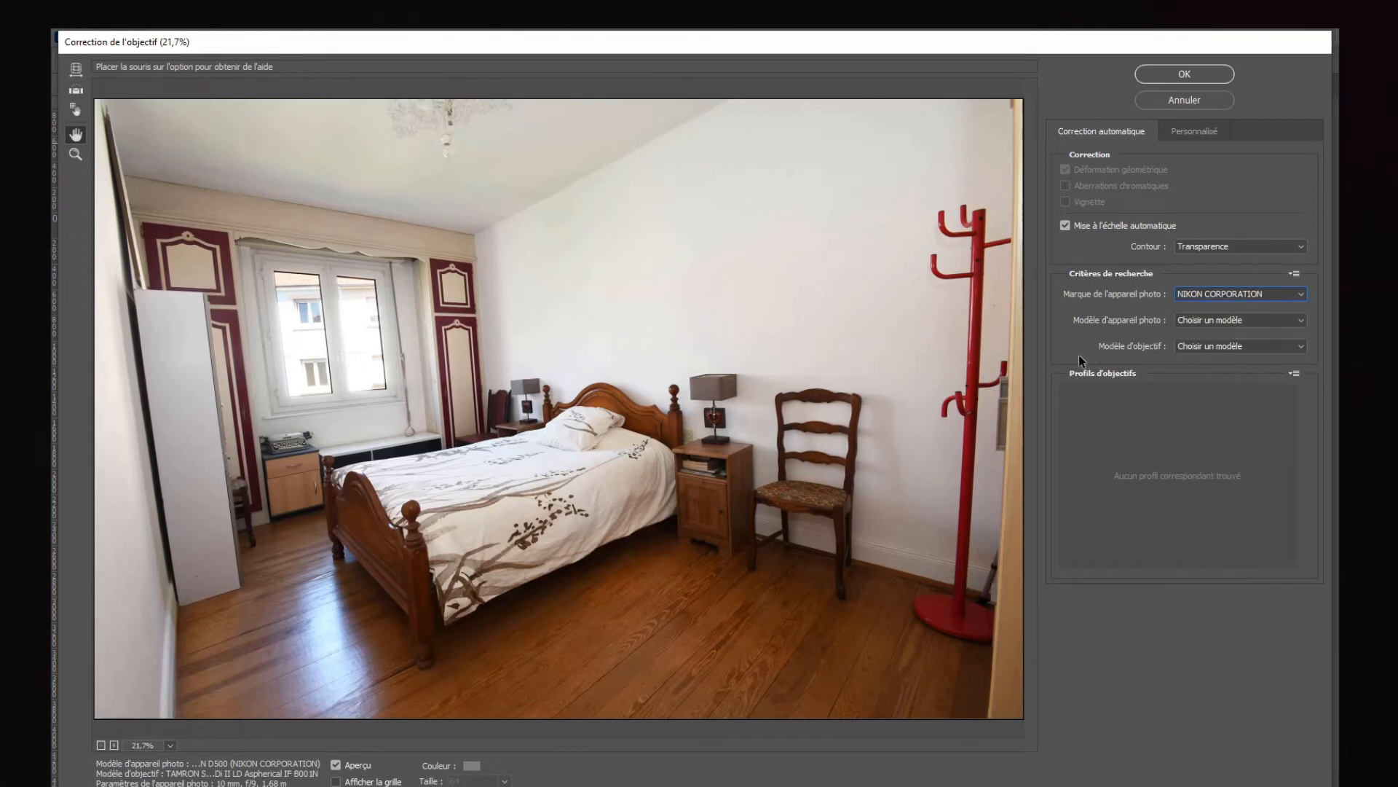
{"action": "left_click", "coordinate": [1221, 348]}
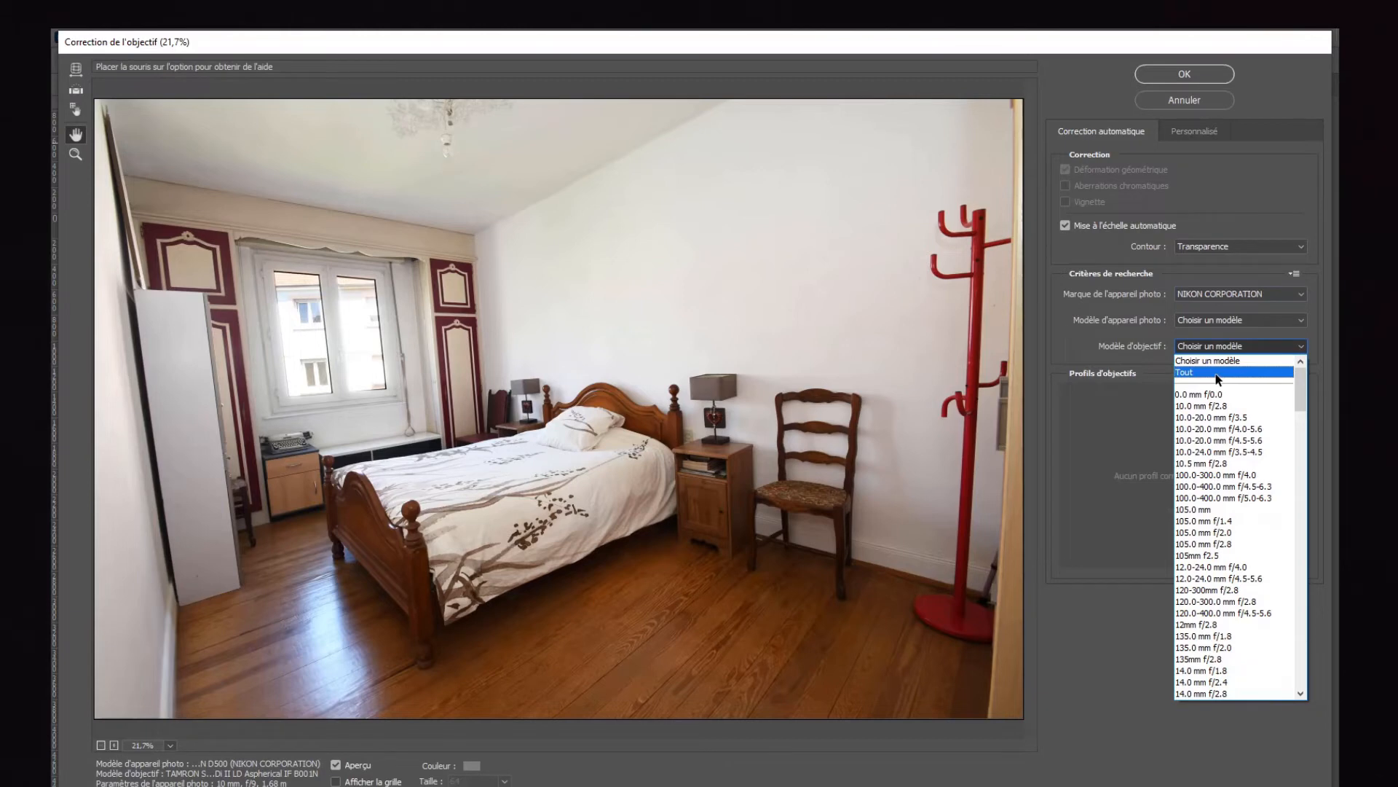
{"action": "left_click", "coordinate": [1206, 451]}
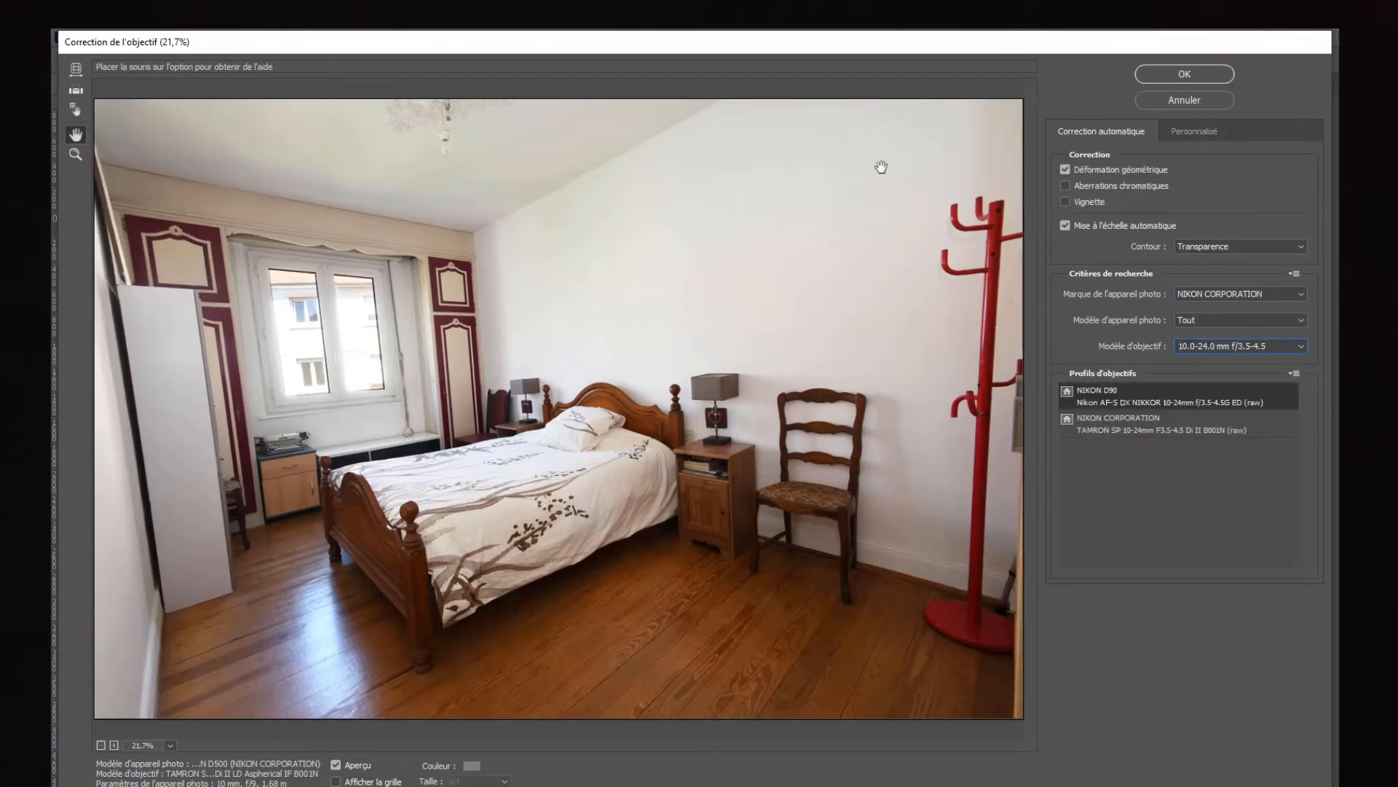
{"action": "left_click", "coordinate": [1190, 76]}
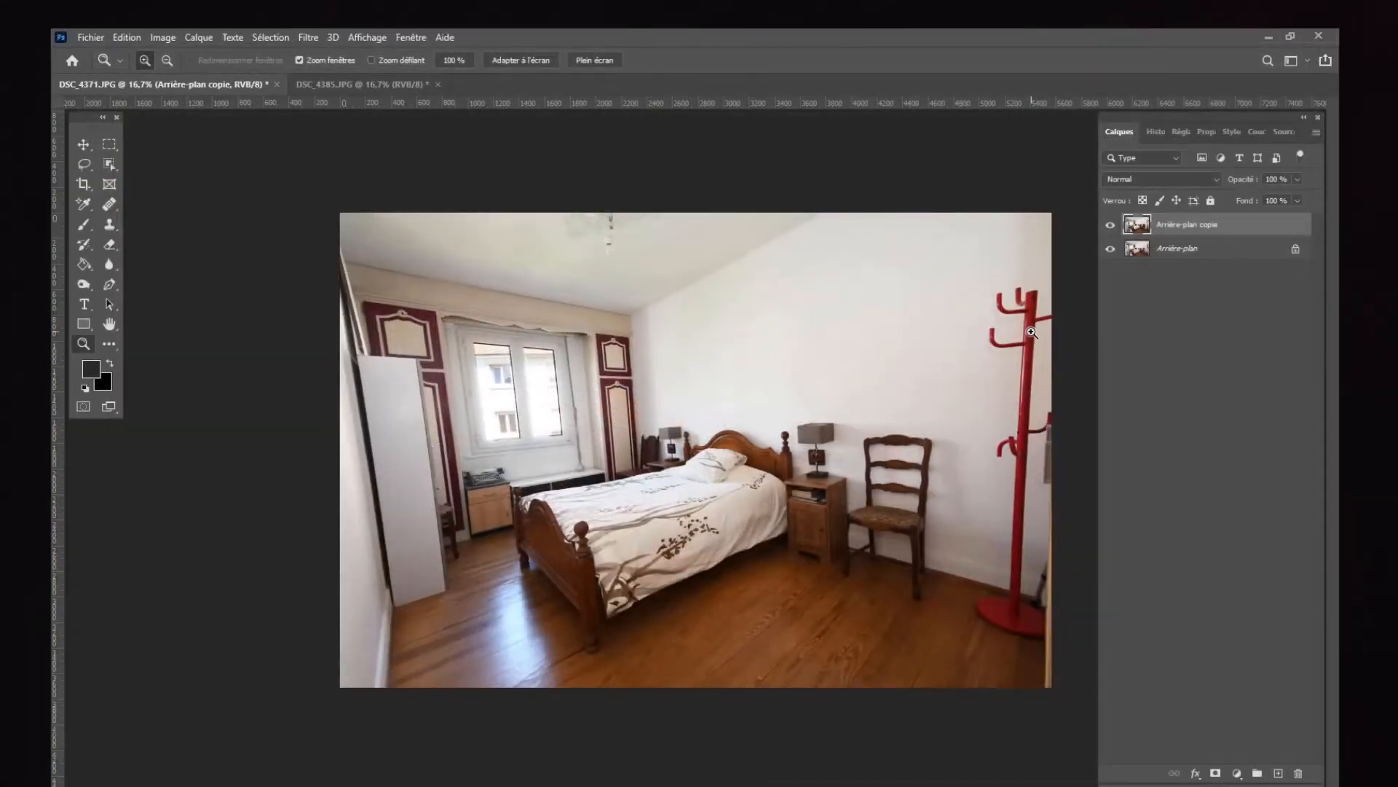
{"action": "left_click", "coordinate": [1111, 226]}
{"action": "left_click", "coordinate": [1111, 225]}
Step: Apply the Camera Raw filter's automatic Upright perspective correction to the duplicate layer
{"action": "left_click", "coordinate": [308, 37]}
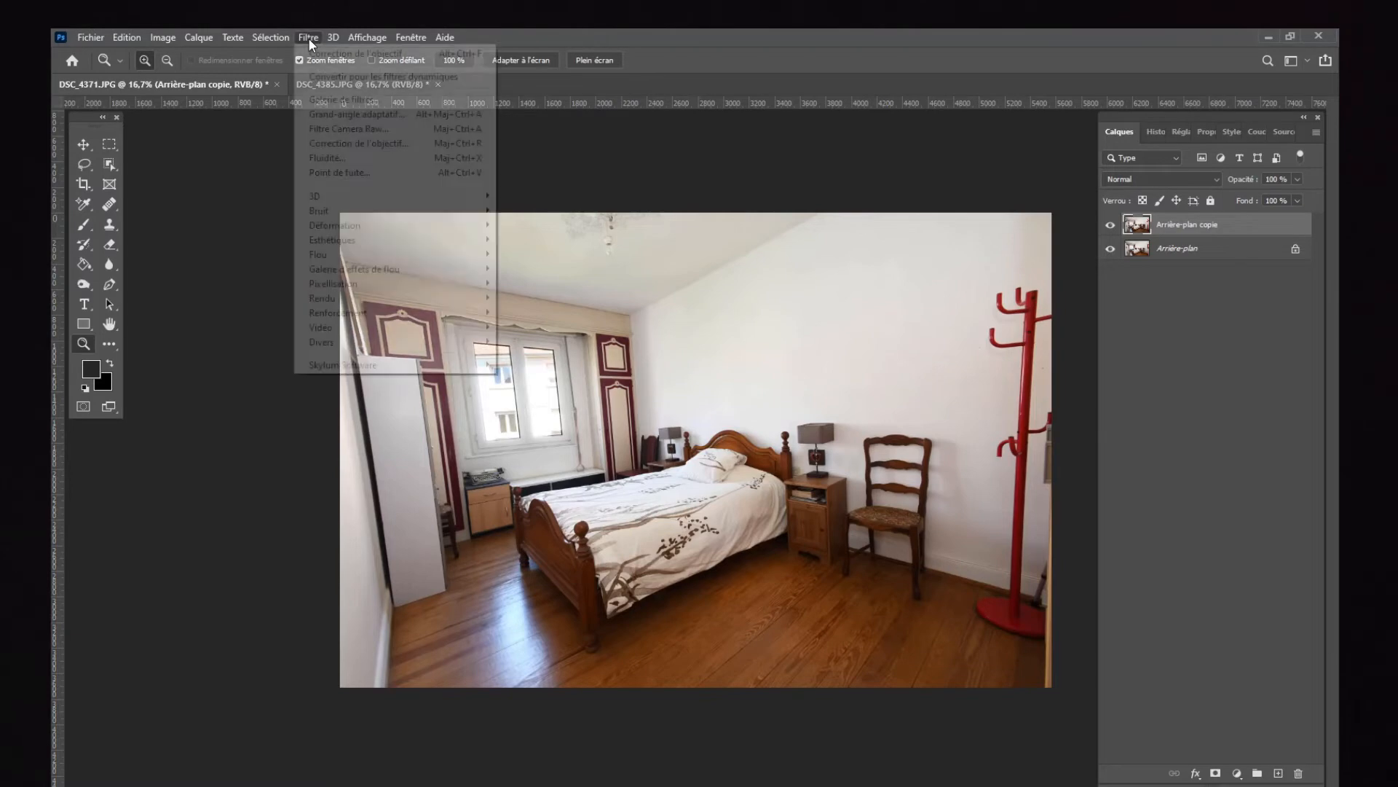
{"action": "left_click", "coordinate": [383, 128]}
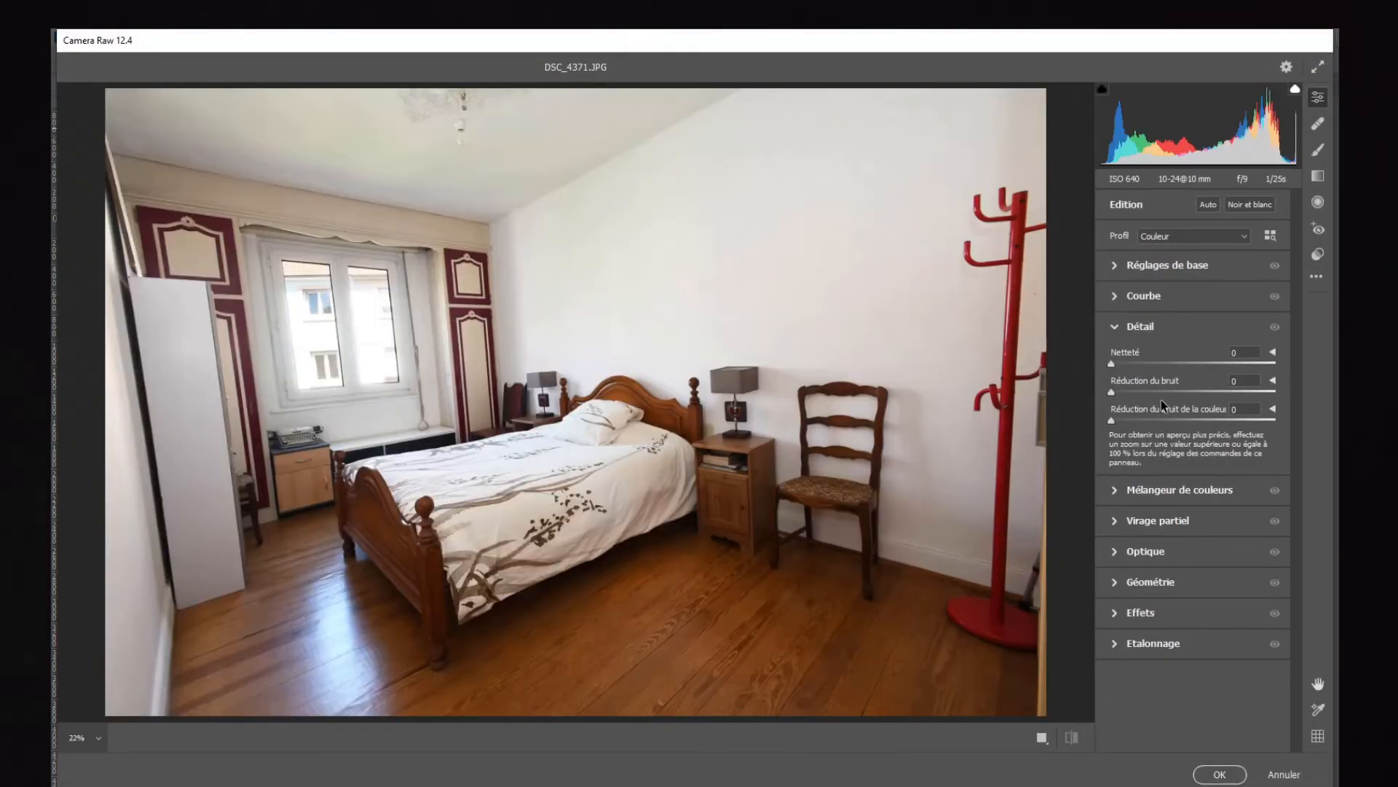
{"action": "left_click", "coordinate": [1135, 326]}
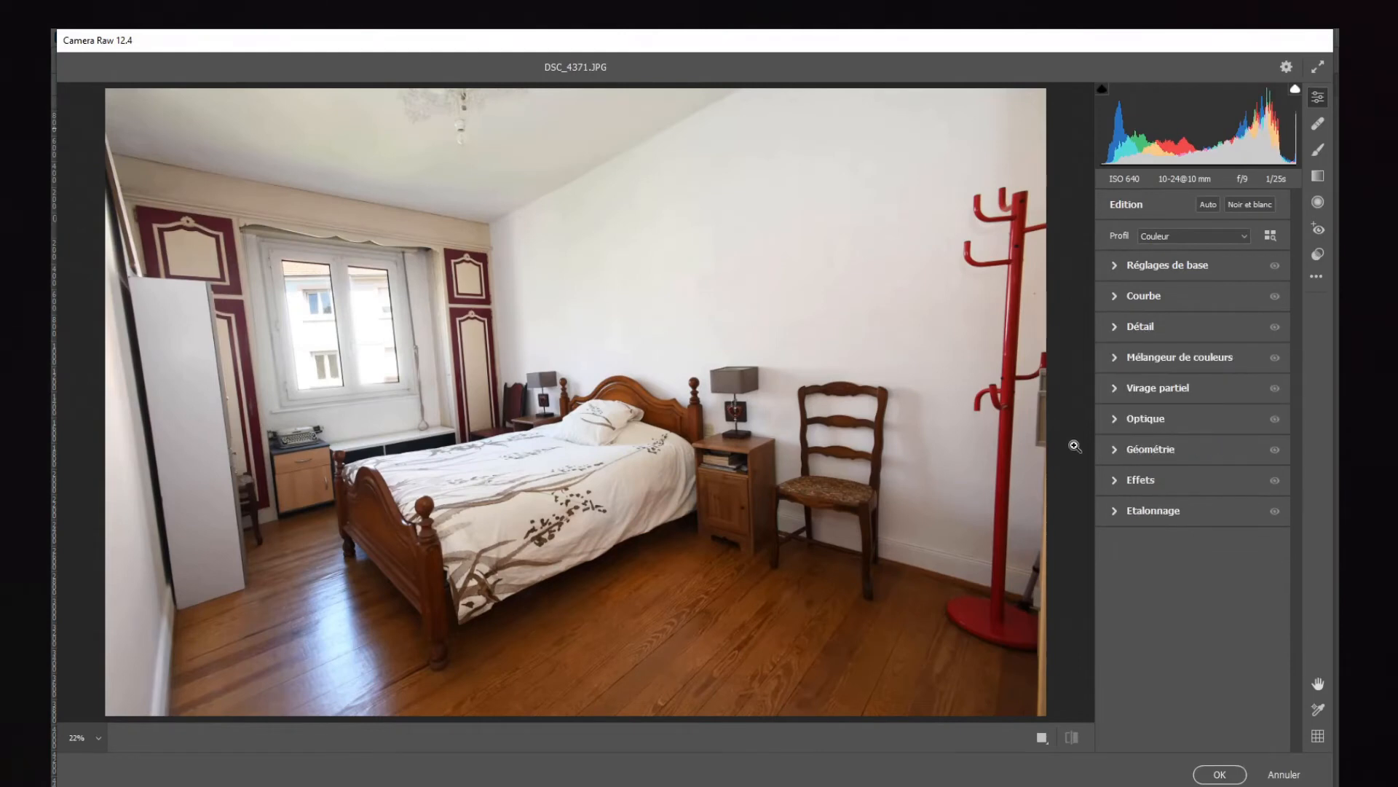
{"action": "left_click", "coordinate": [1142, 450]}
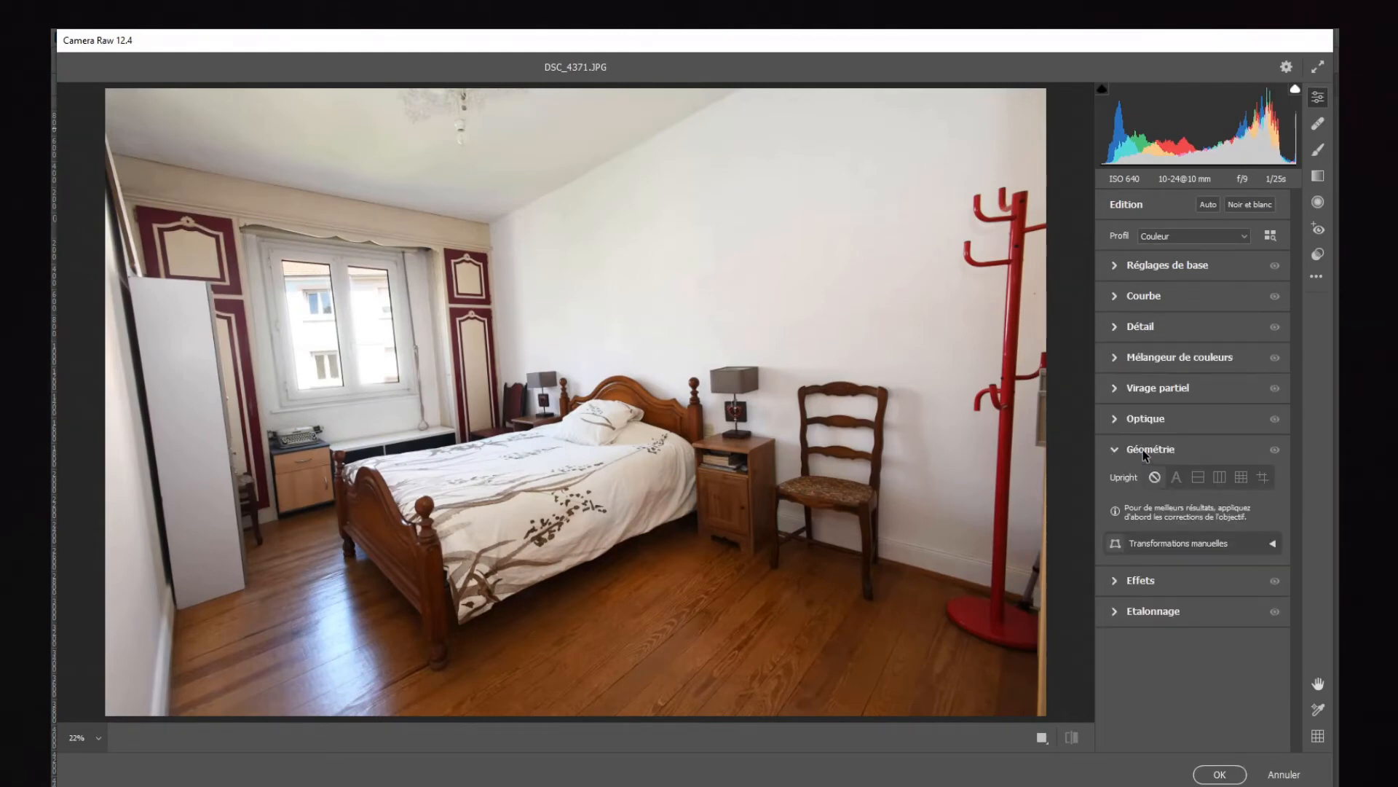
{"action": "left_click", "coordinate": [1179, 482]}
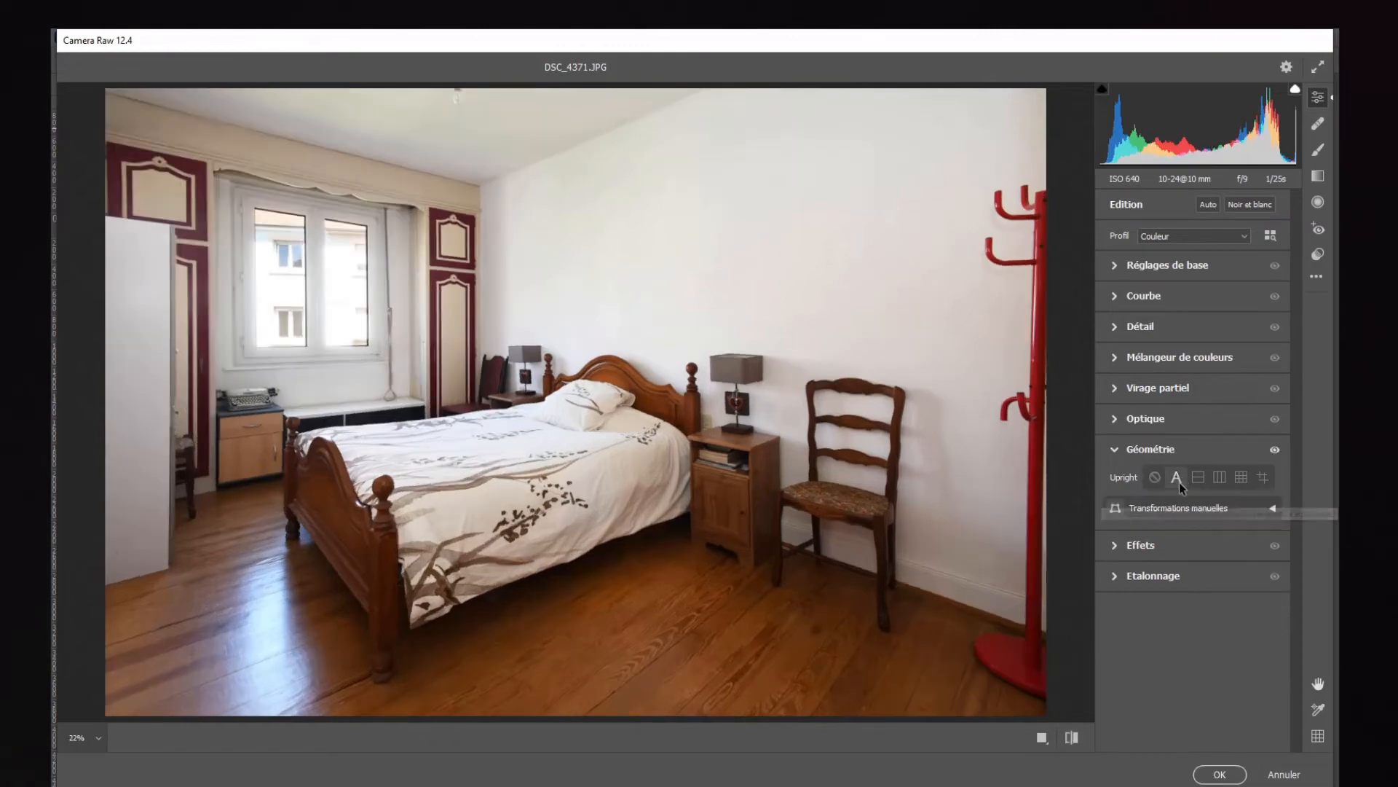
{"action": "left_click", "coordinate": [1218, 776]}
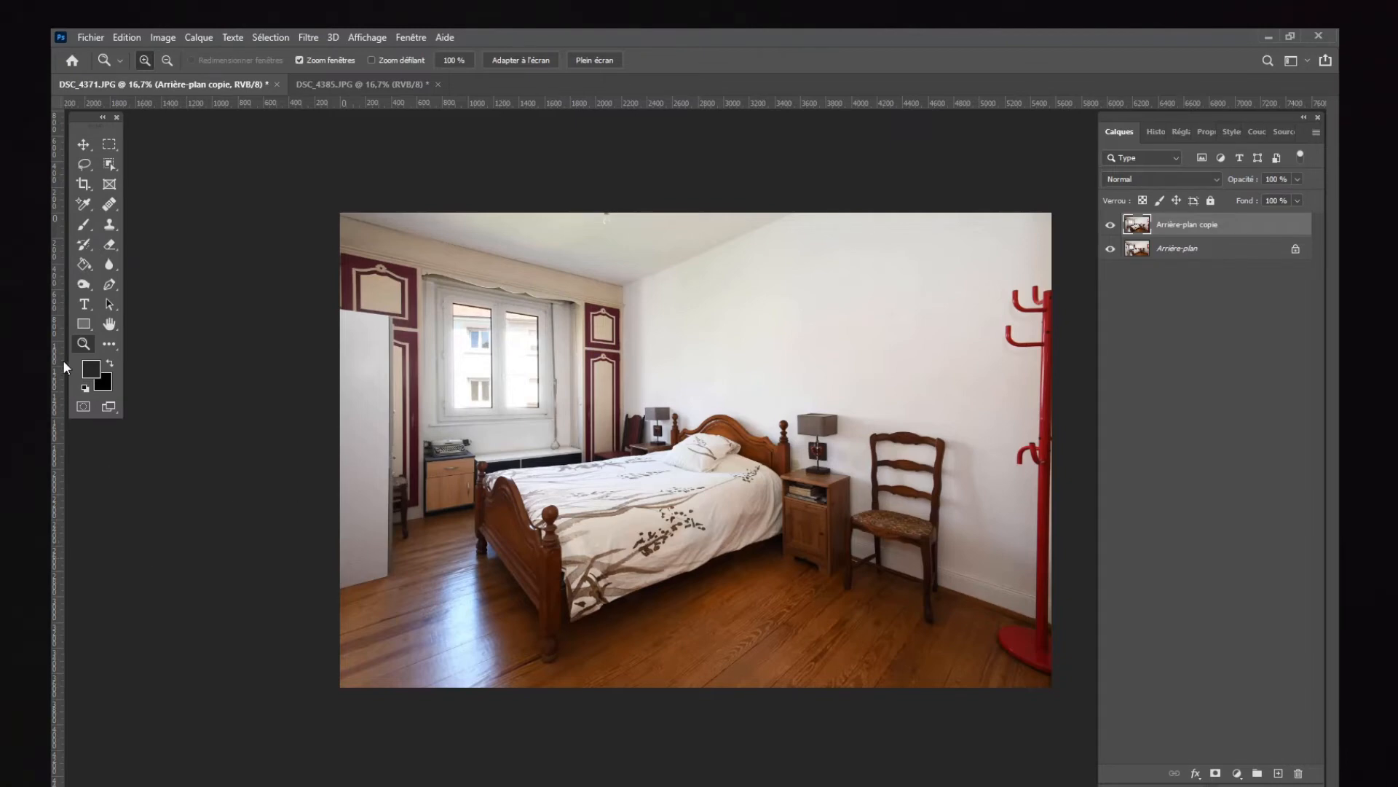
Step: Place seven vertical guides near the window, wall corner, bed posts, nightstand and red coat rack for checking the verticals
{"action": "left_click_drag", "start_coordinate": [61, 360], "coordinate": [624, 382]}
{"action": "left_click_drag", "start_coordinate": [53, 357], "coordinate": [569, 376]}
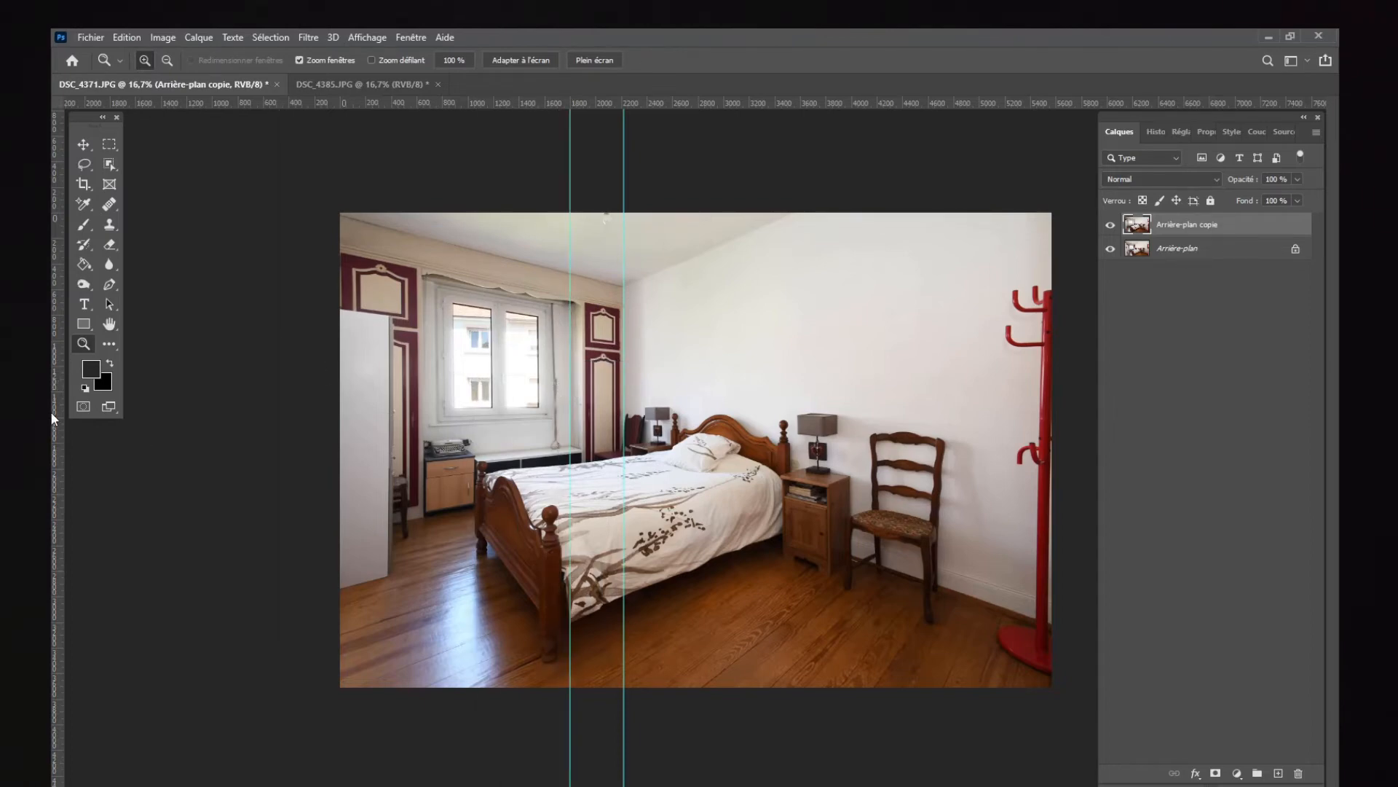
{"action": "left_click_drag", "start_coordinate": [52, 421], "coordinate": [545, 451]}
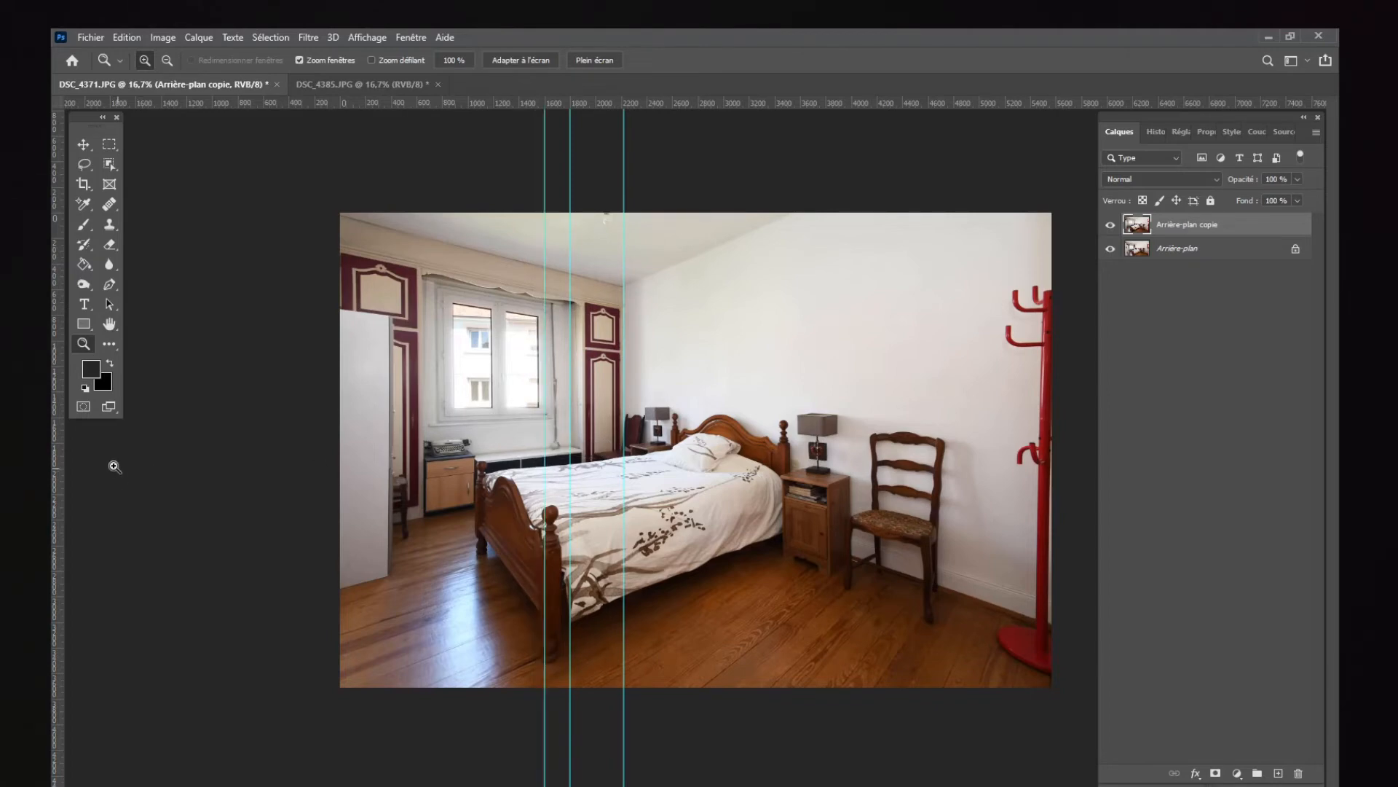
{"action": "left_click_drag", "start_coordinate": [55, 469], "coordinate": [828, 501]}
{"action": "left_click_drag", "start_coordinate": [52, 447], "coordinate": [851, 507]}
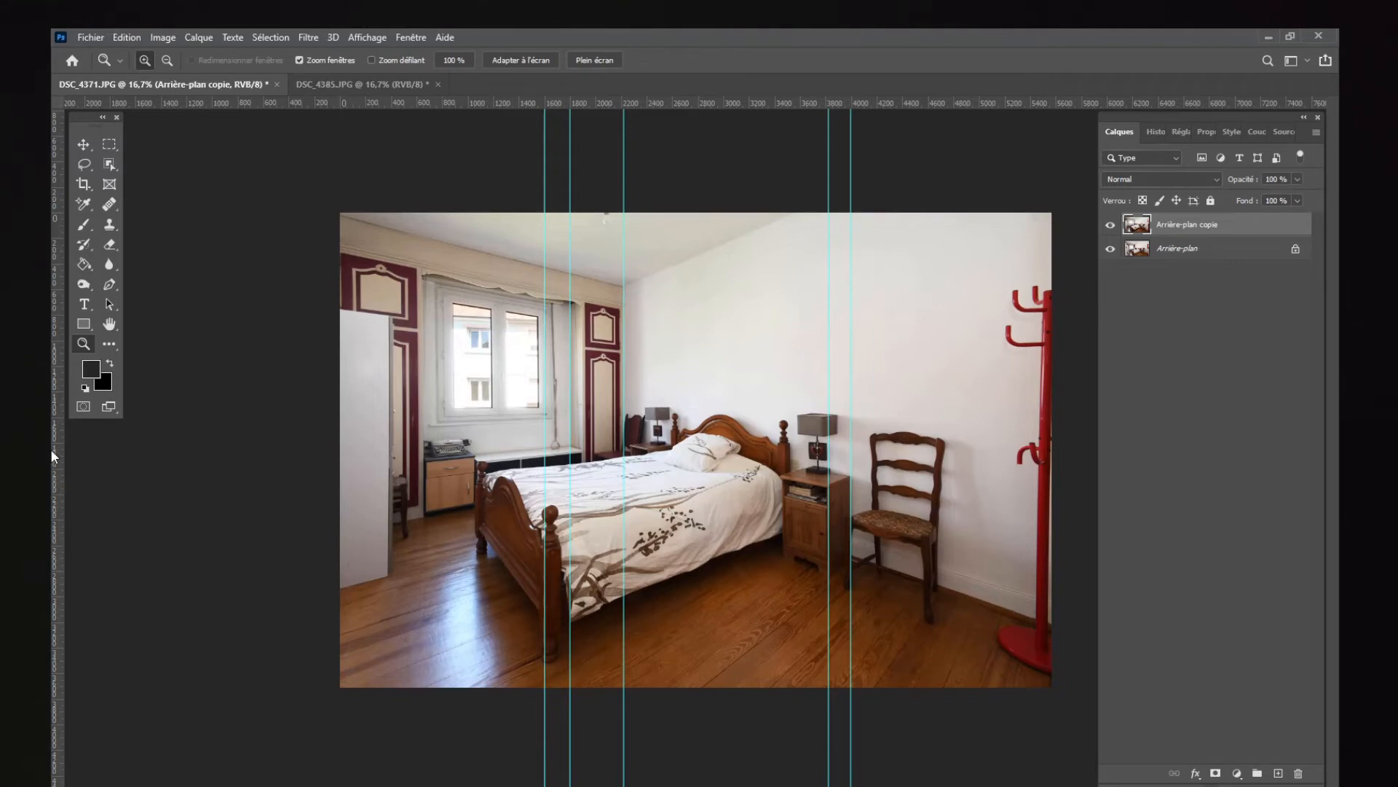
{"action": "left_click_drag", "start_coordinate": [53, 431], "coordinate": [791, 467]}
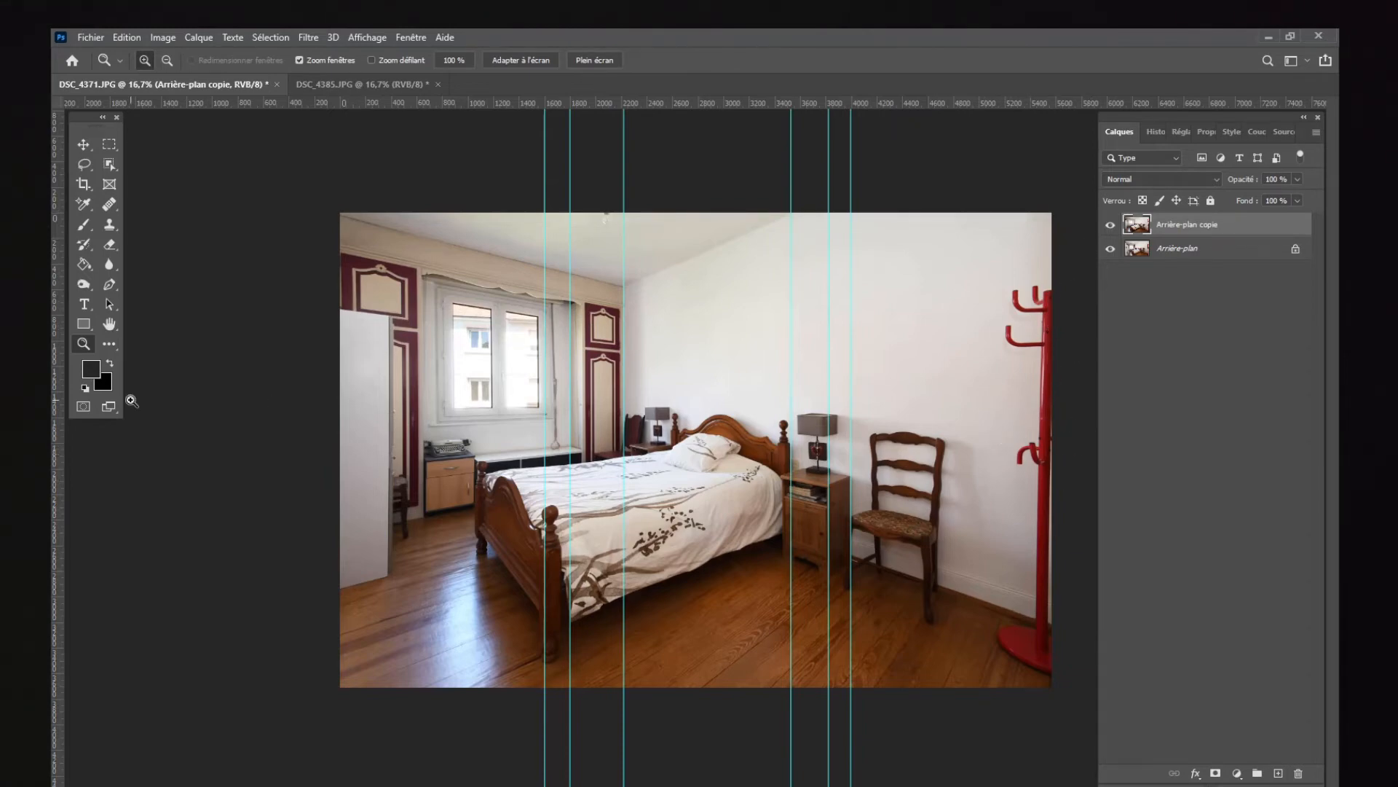
{"action": "left_click_drag", "start_coordinate": [55, 391], "coordinate": [1037, 446]}
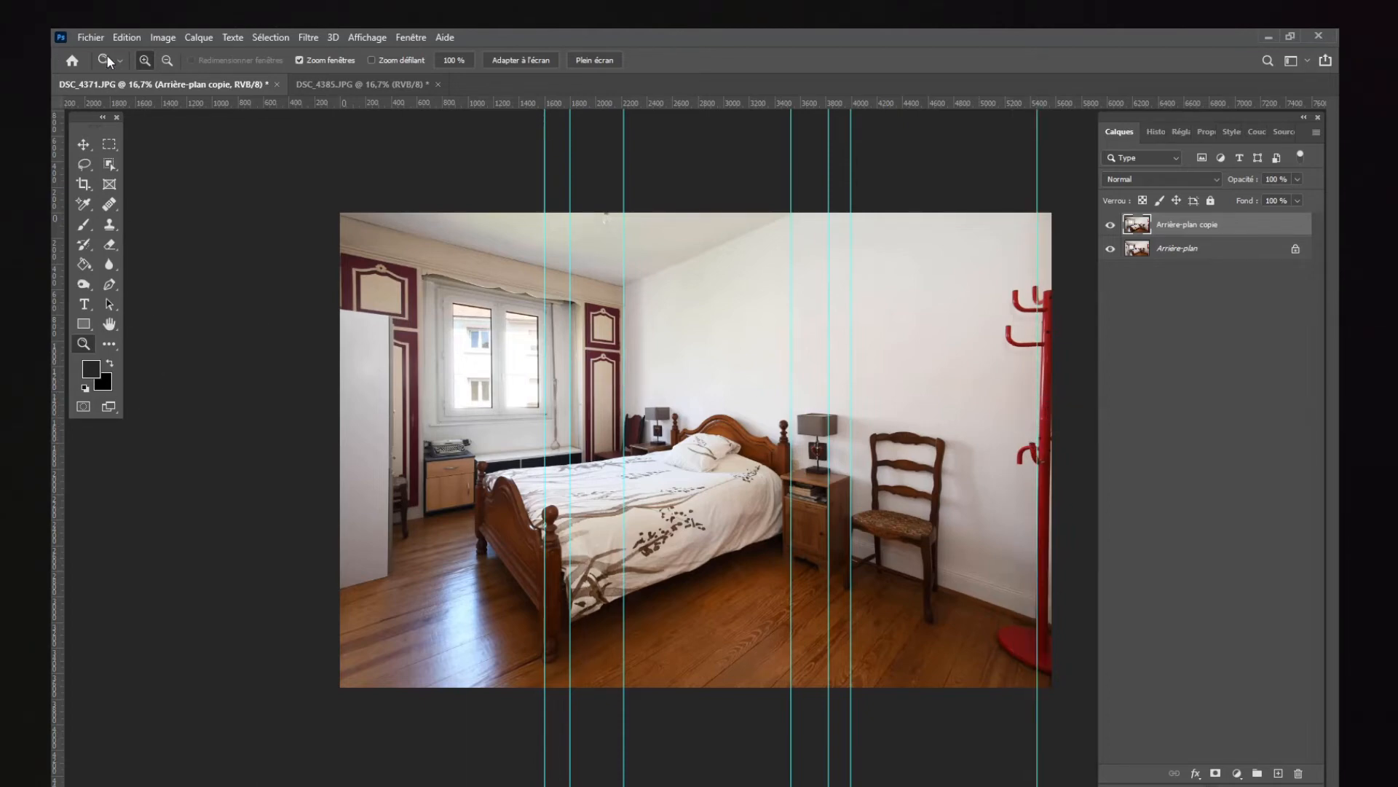
Step: Distort (Torsion) the duplicate layer, pulling its lower-right corner slightly outward and its upper-left corner slightly inward to straighten the verticals
{"action": "left_click", "coordinate": [163, 38]}
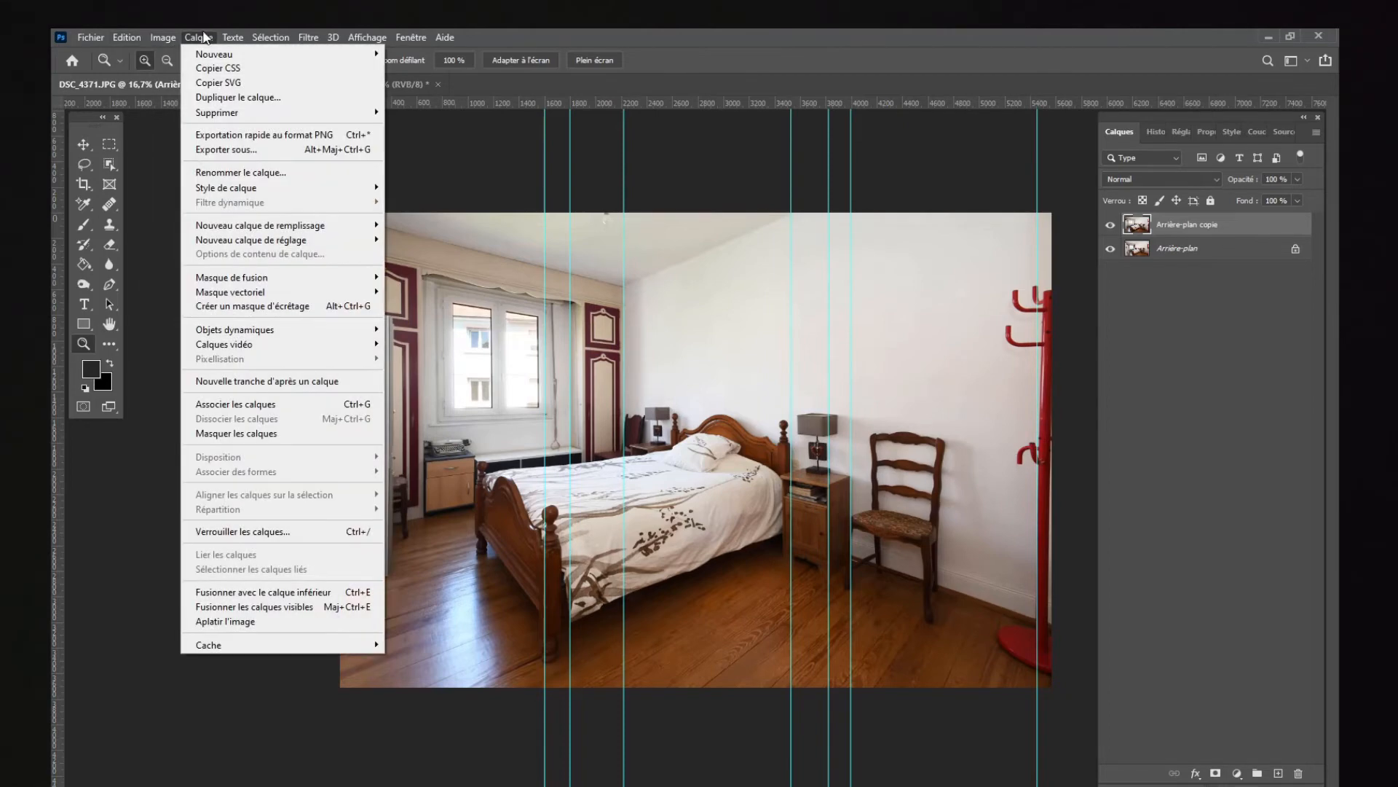
{"action": "mouse_move", "coordinate": [128, 37]}
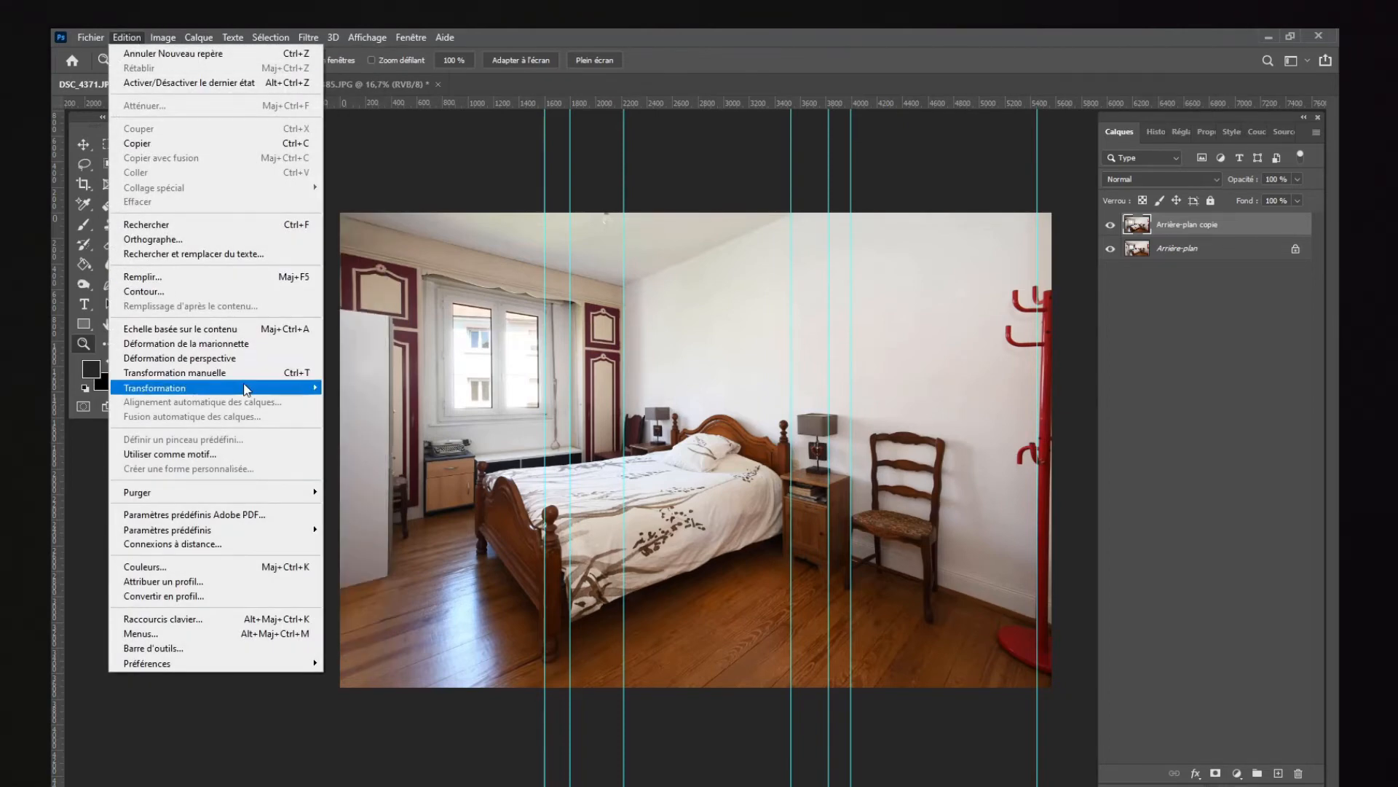
{"action": "mouse_move", "coordinate": [309, 387]}
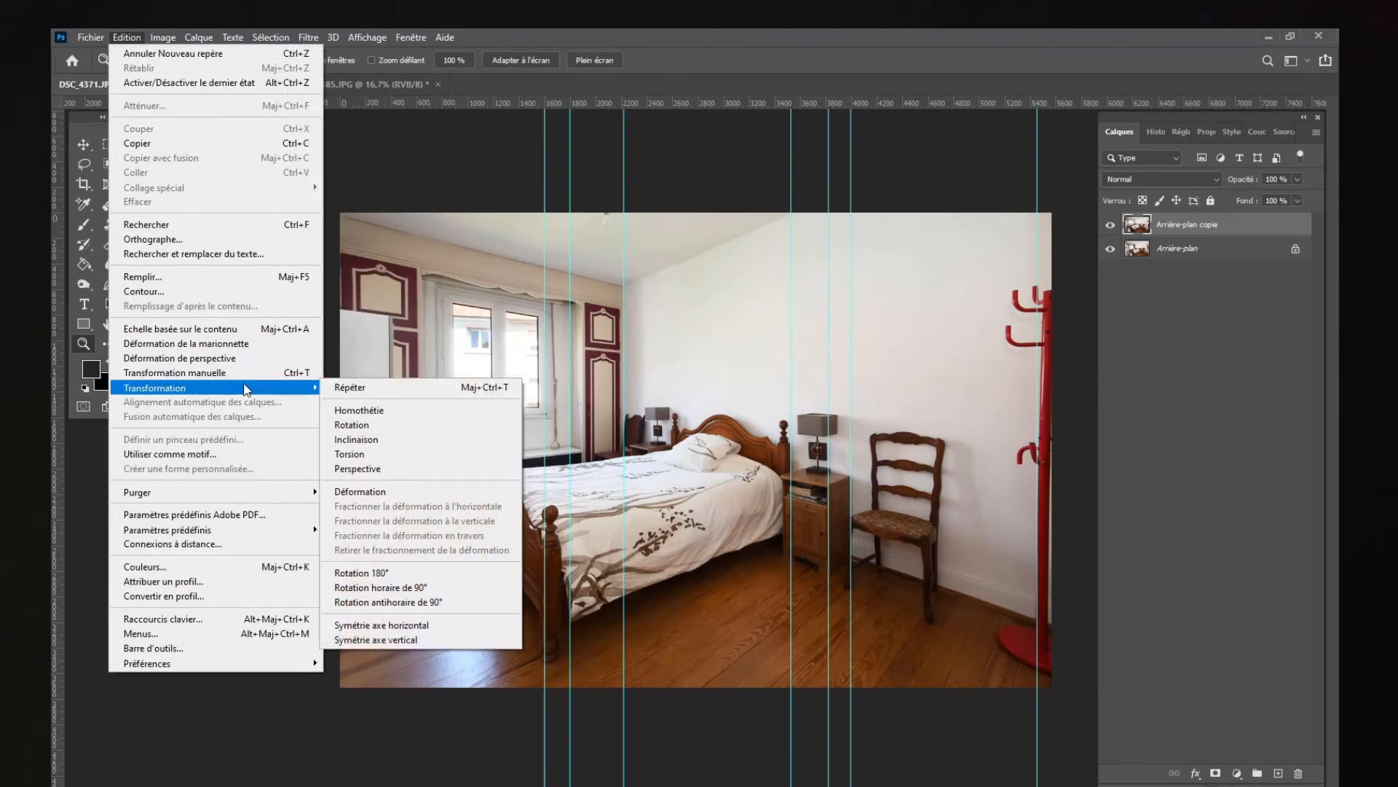
{"action": "left_click", "coordinate": [361, 454]}
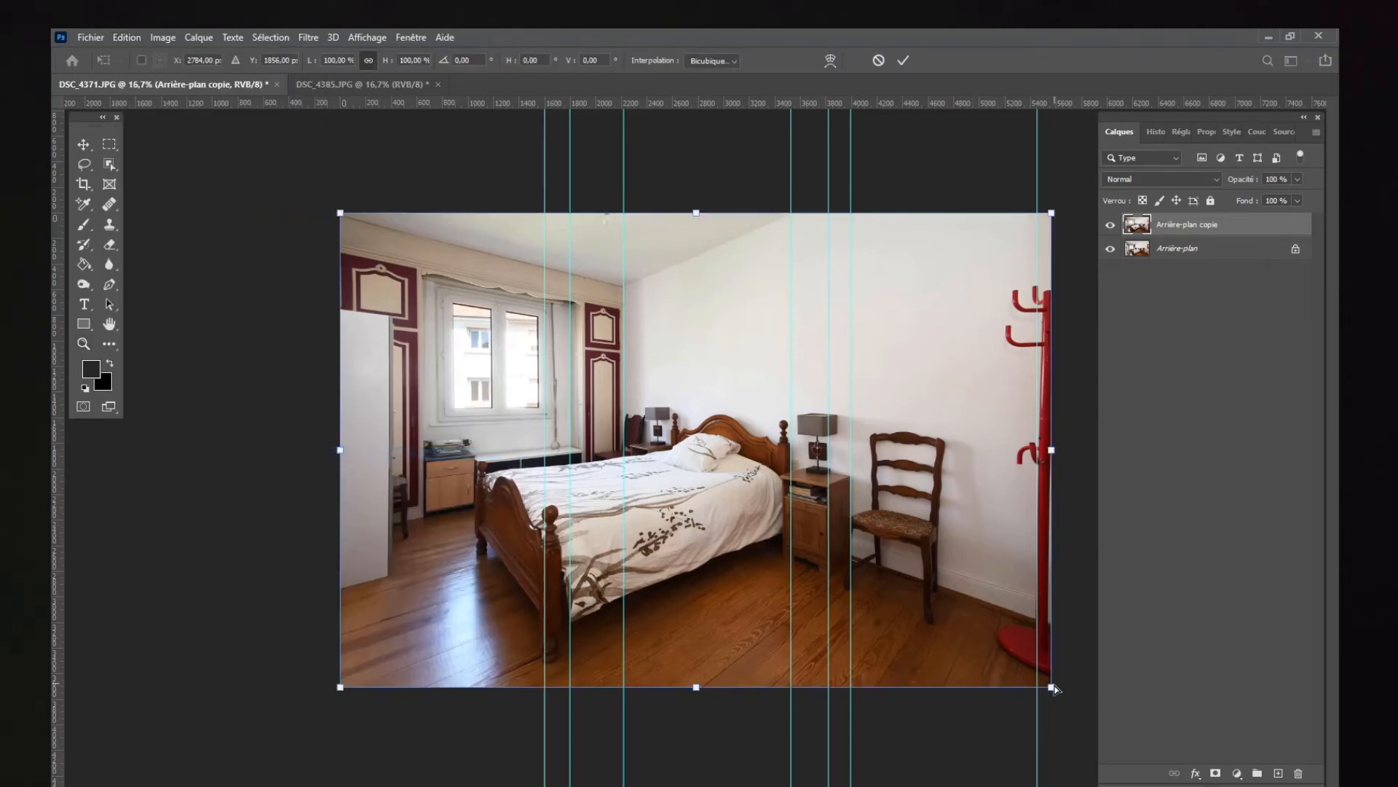
{"action": "left_click_drag", "start_coordinate": [1058, 691], "coordinate": [1067, 693]}
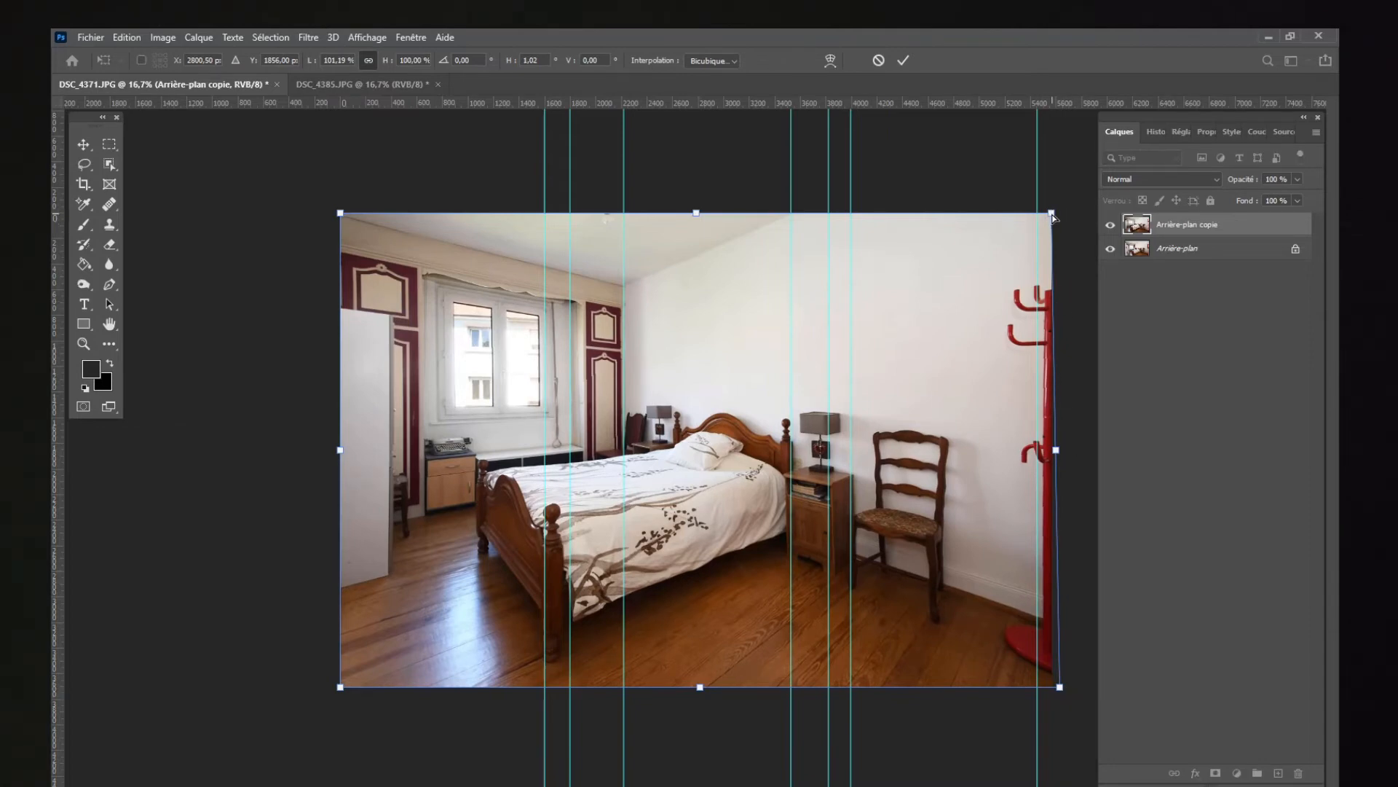
{"action": "left_click_drag", "start_coordinate": [1053, 217], "coordinate": [1049, 217]}
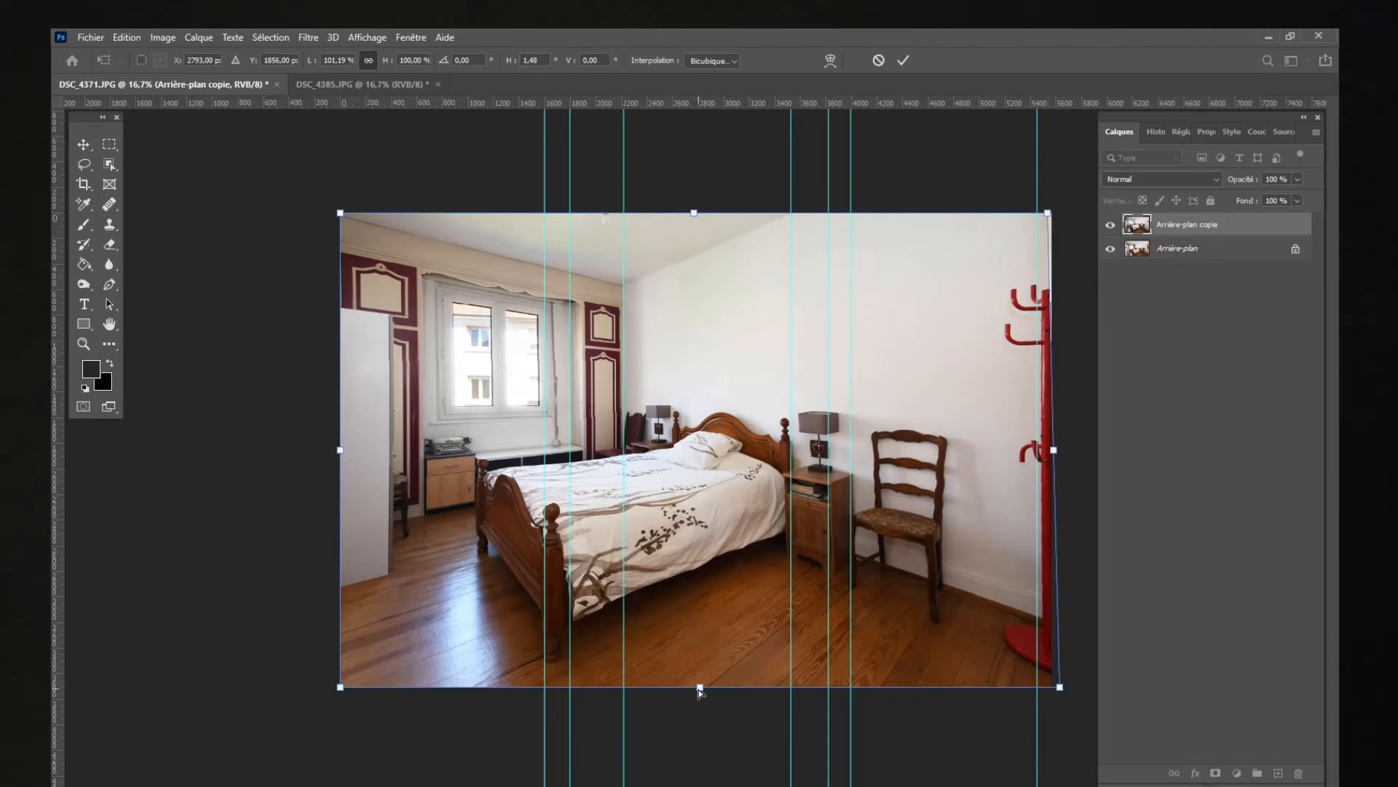
{"action": "left_click_drag", "start_coordinate": [705, 688], "coordinate": [702, 687]}
{"action": "left_click_drag", "start_coordinate": [696, 211], "coordinate": [700, 209]}
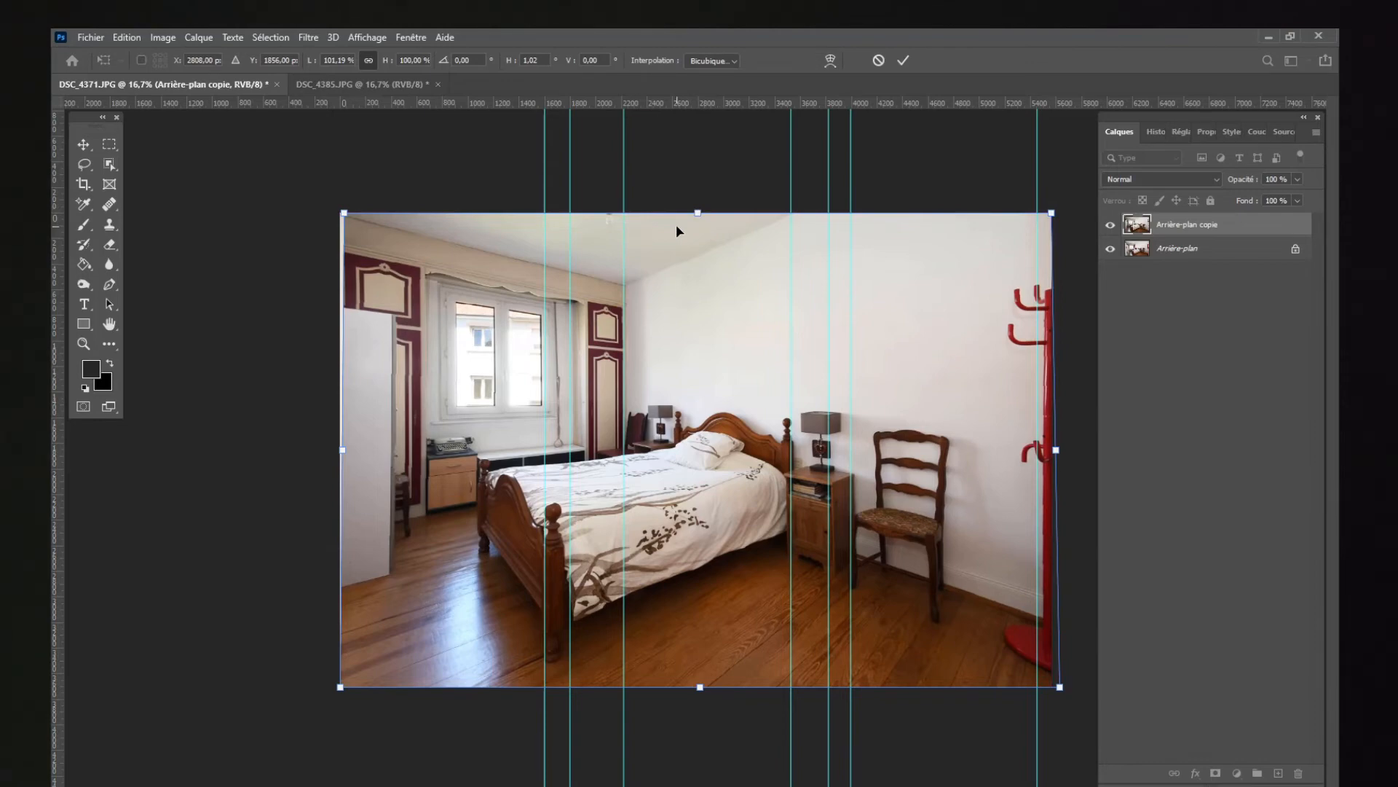
{"action": "key", "text": "Return"}
{"action": "key", "text": "z"}
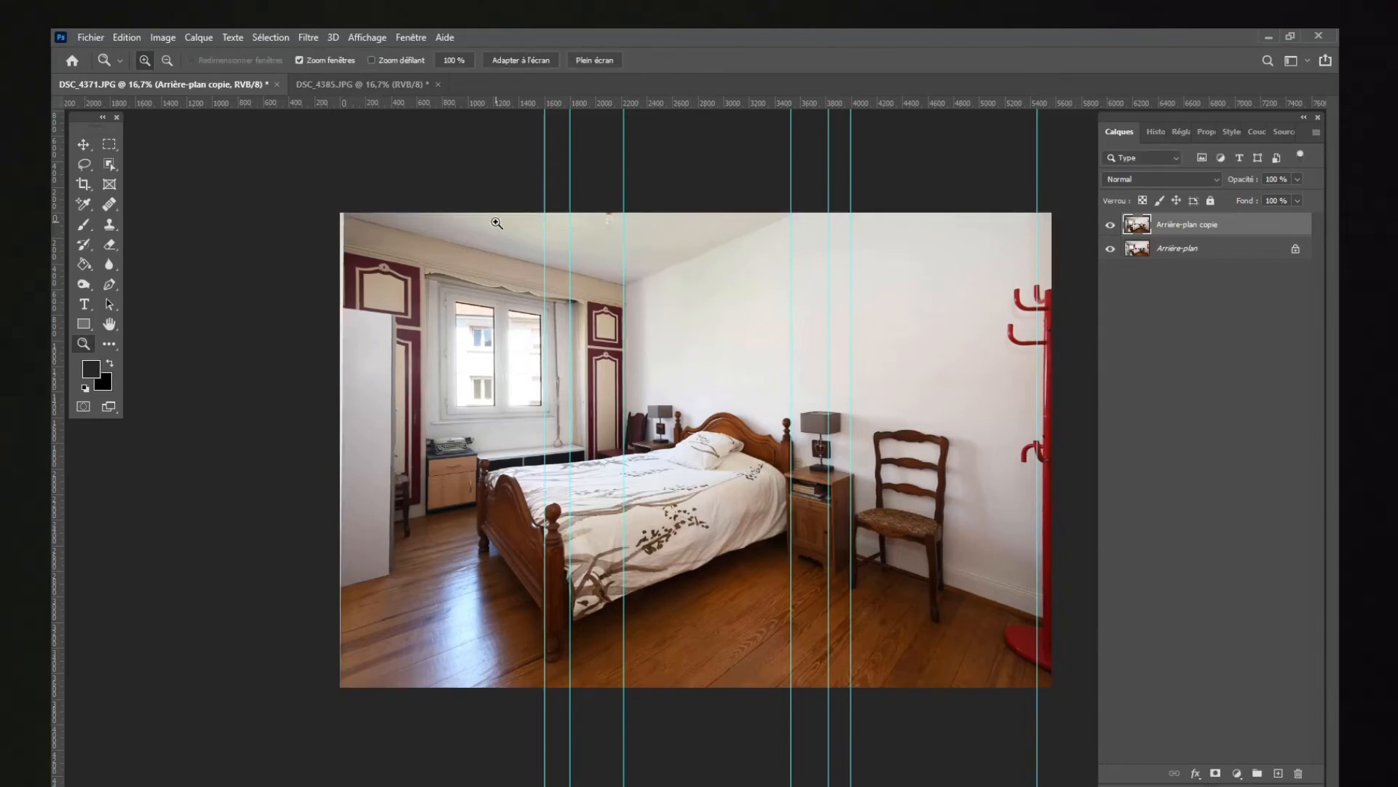
Step: Scale the duplicate layer proportionally to about 102 % so that it covers the whole canvas
{"action": "key", "text": "ctrl+t"}
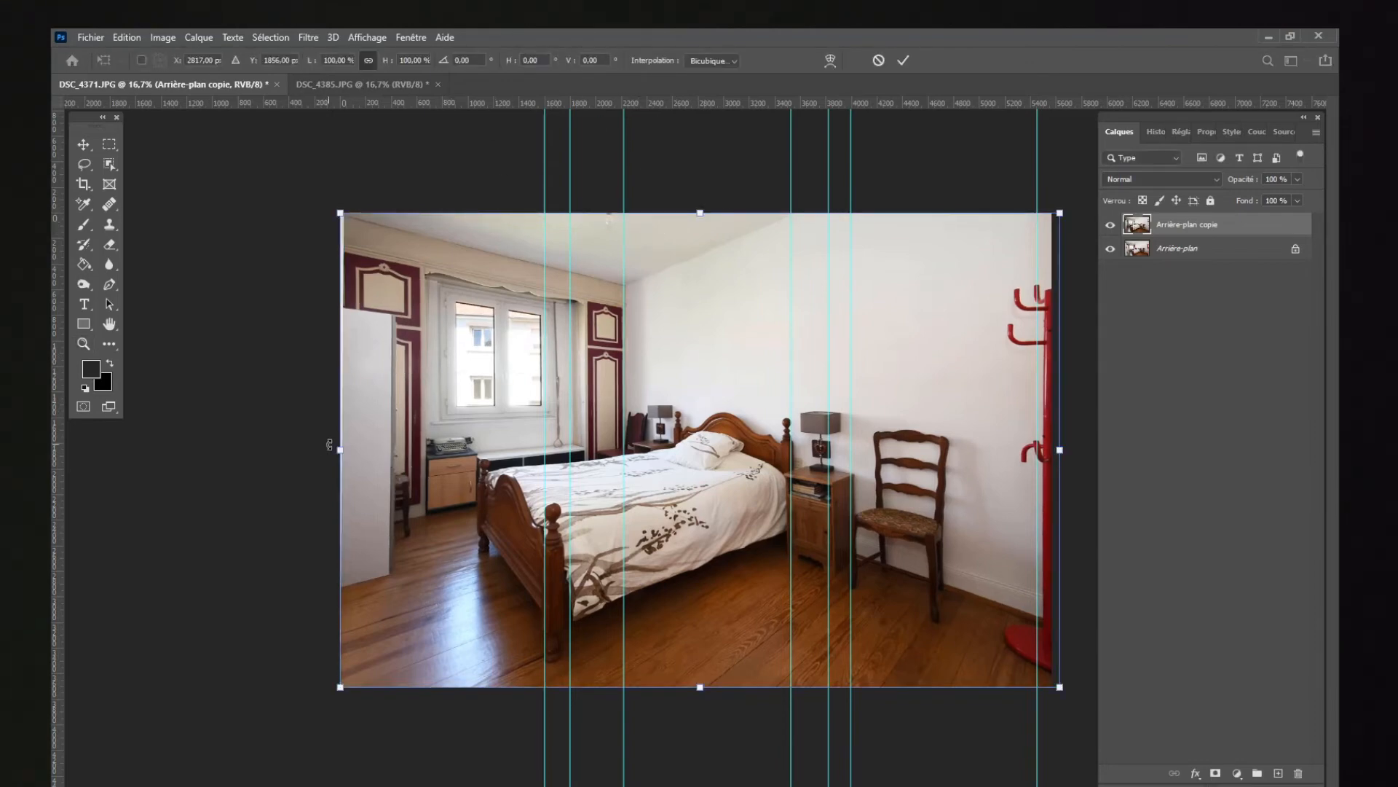
{"action": "left_click_drag", "start_coordinate": [334, 450], "coordinate": [328, 451]}
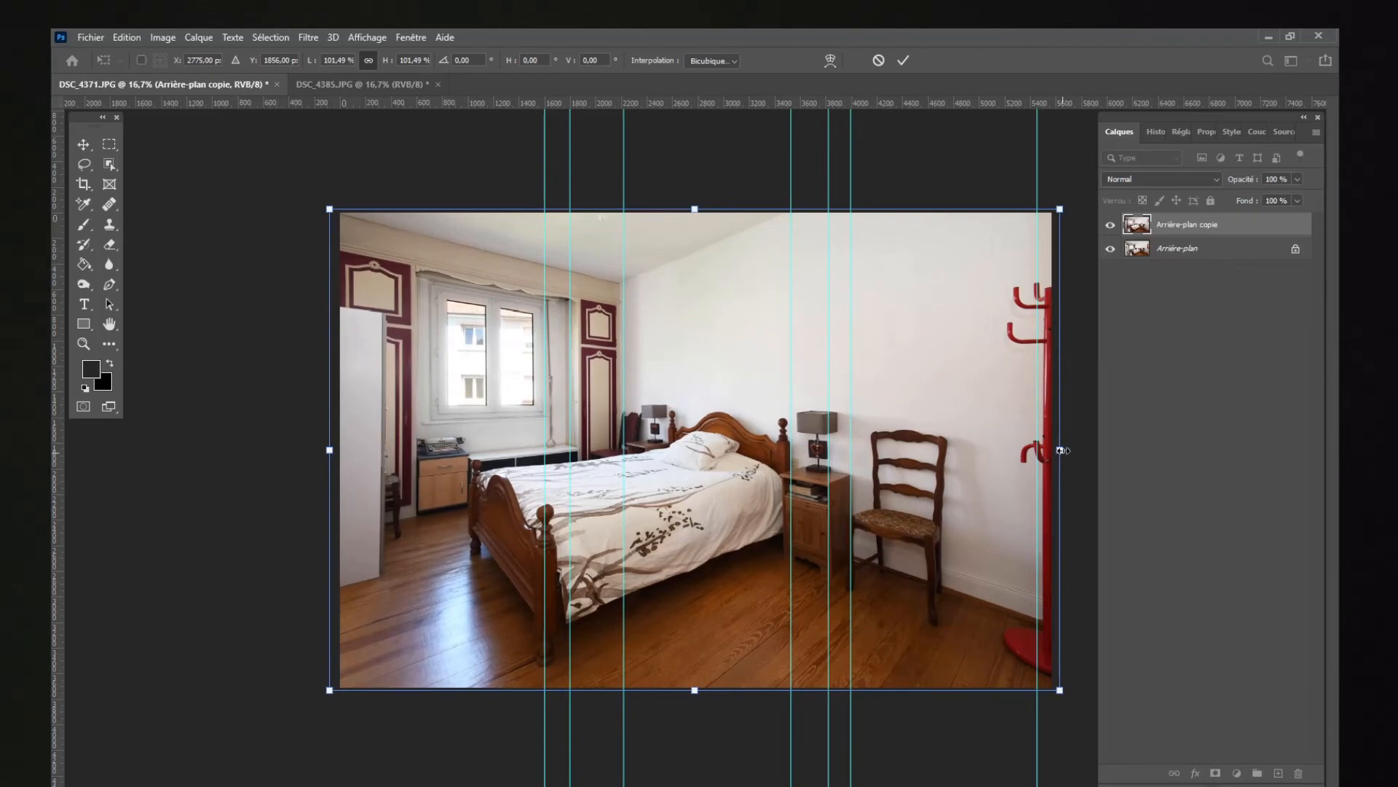
{"action": "left_click_drag", "start_coordinate": [1060, 450], "coordinate": [1064, 451]}
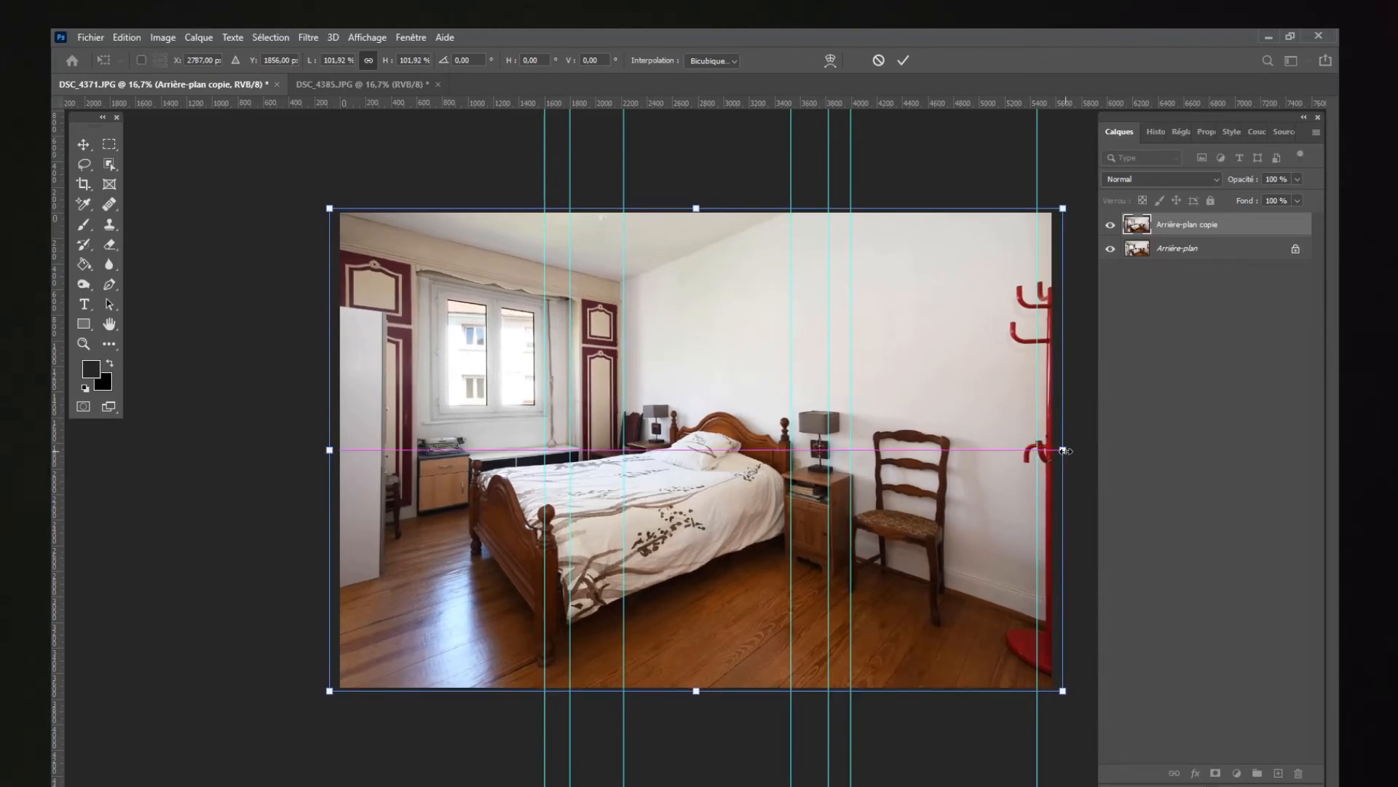
{"action": "key", "text": "Return"}
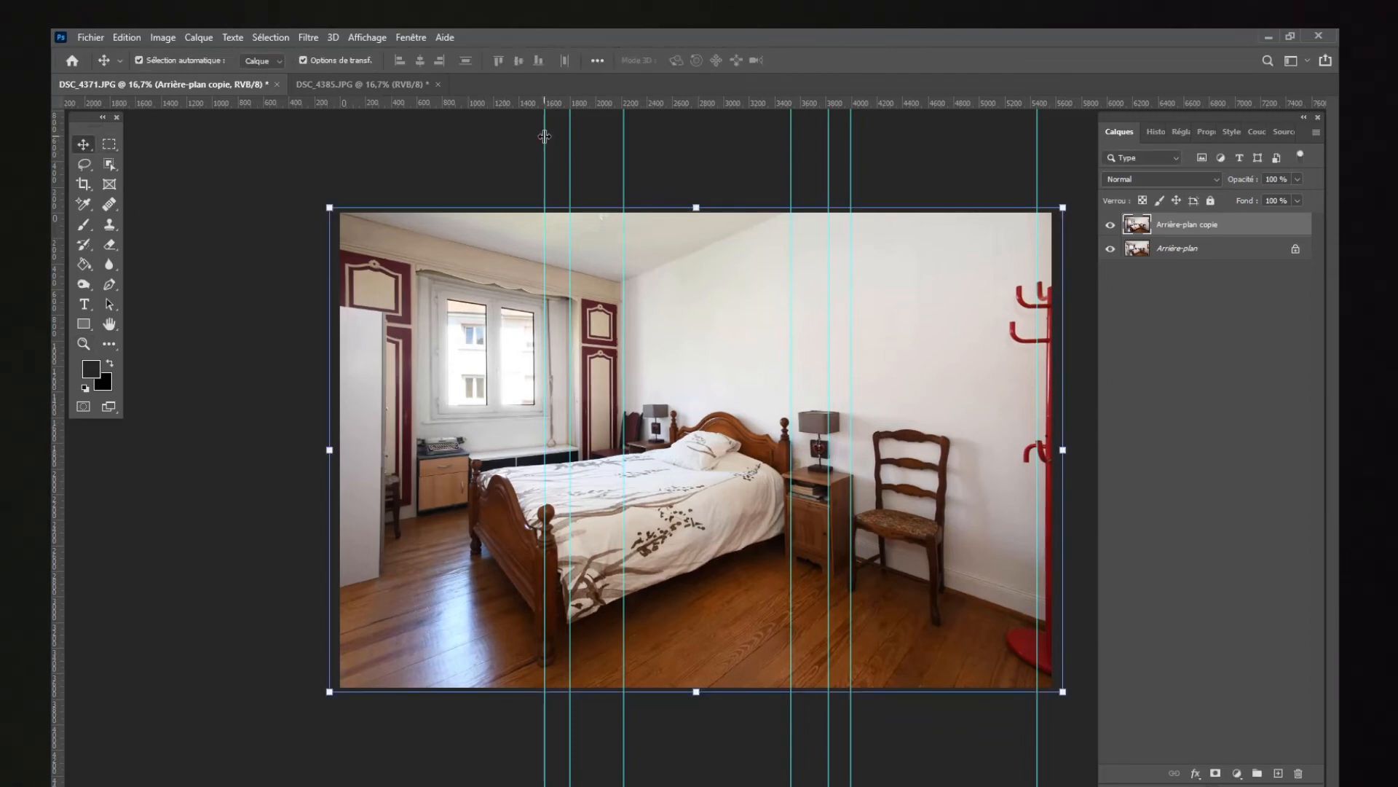
Step: Move the two guides near the window and front bed post off the photo, and shift the guides beside the headboard post and lamp slightly
{"action": "left_click_drag", "start_coordinate": [544, 136], "coordinate": [258, 135]}
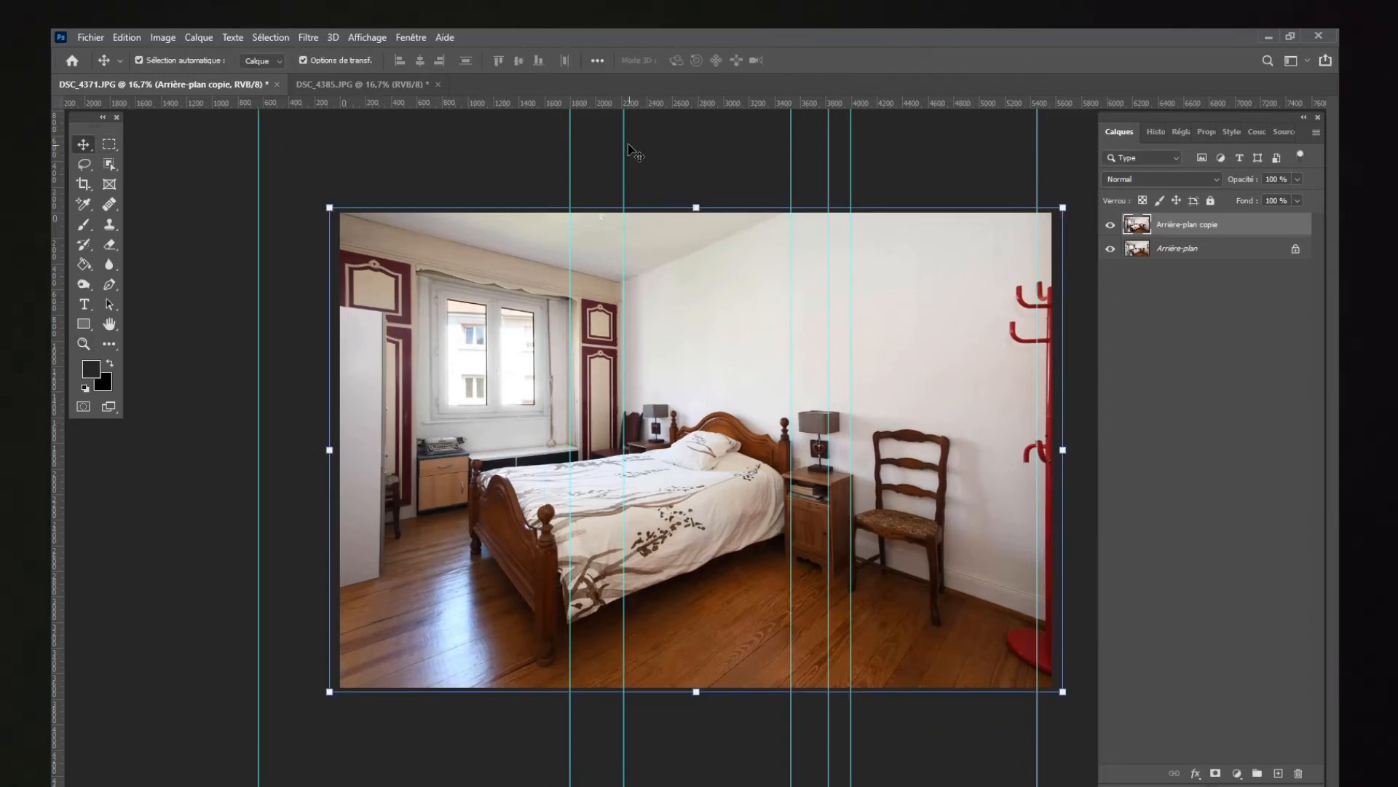
{"action": "left_click_drag", "start_coordinate": [571, 139], "coordinate": [58, 137]}
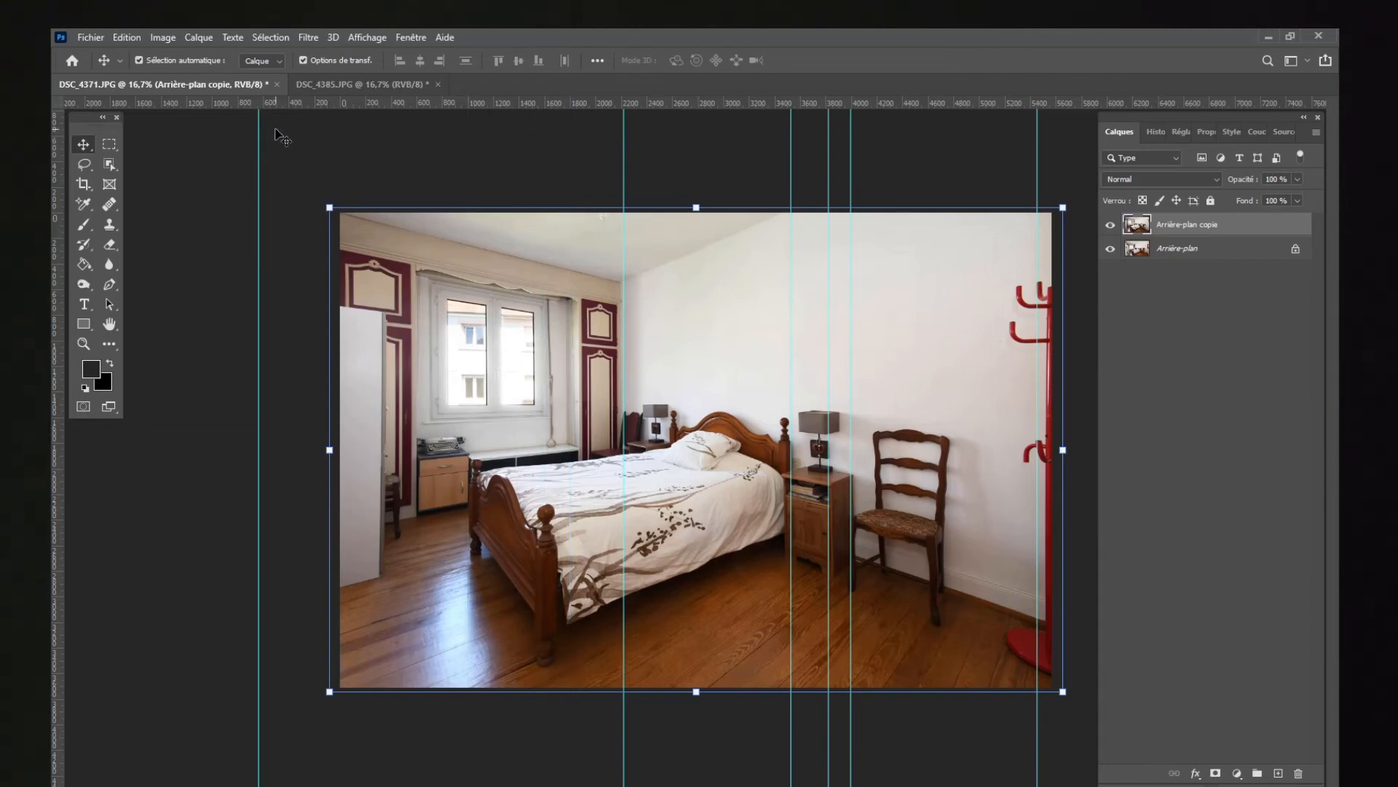
{"action": "left_click_drag", "start_coordinate": [792, 156], "coordinate": [778, 152]}
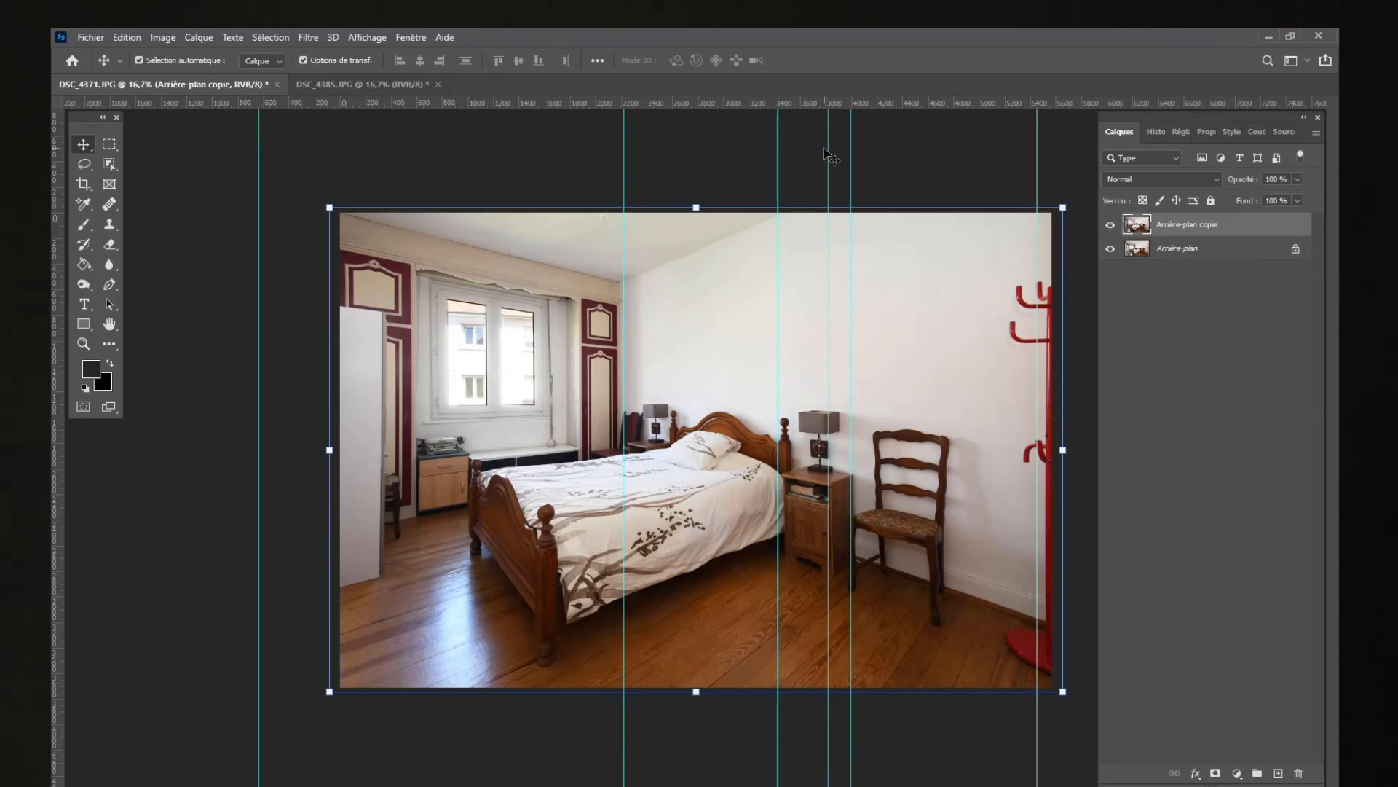
{"action": "mouse_move", "coordinate": [828, 149]}
{"action": "left_mouse_down"}
{"action": "mouse_move", "coordinate": [835, 133]}
{"action": "mouse_move", "coordinate": [833, 149]}
{"action": "left_mouse_up"}
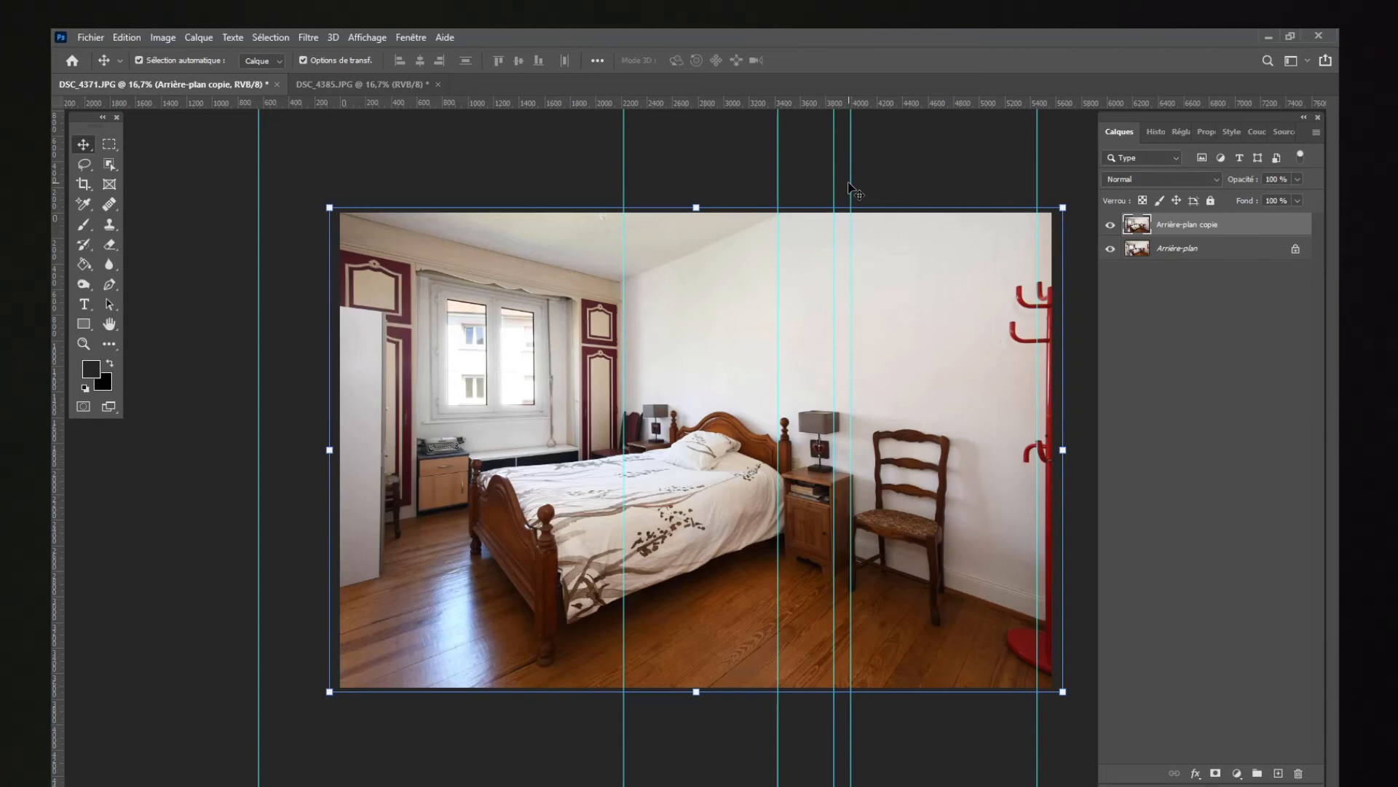
{"action": "left_click", "coordinate": [126, 37]}
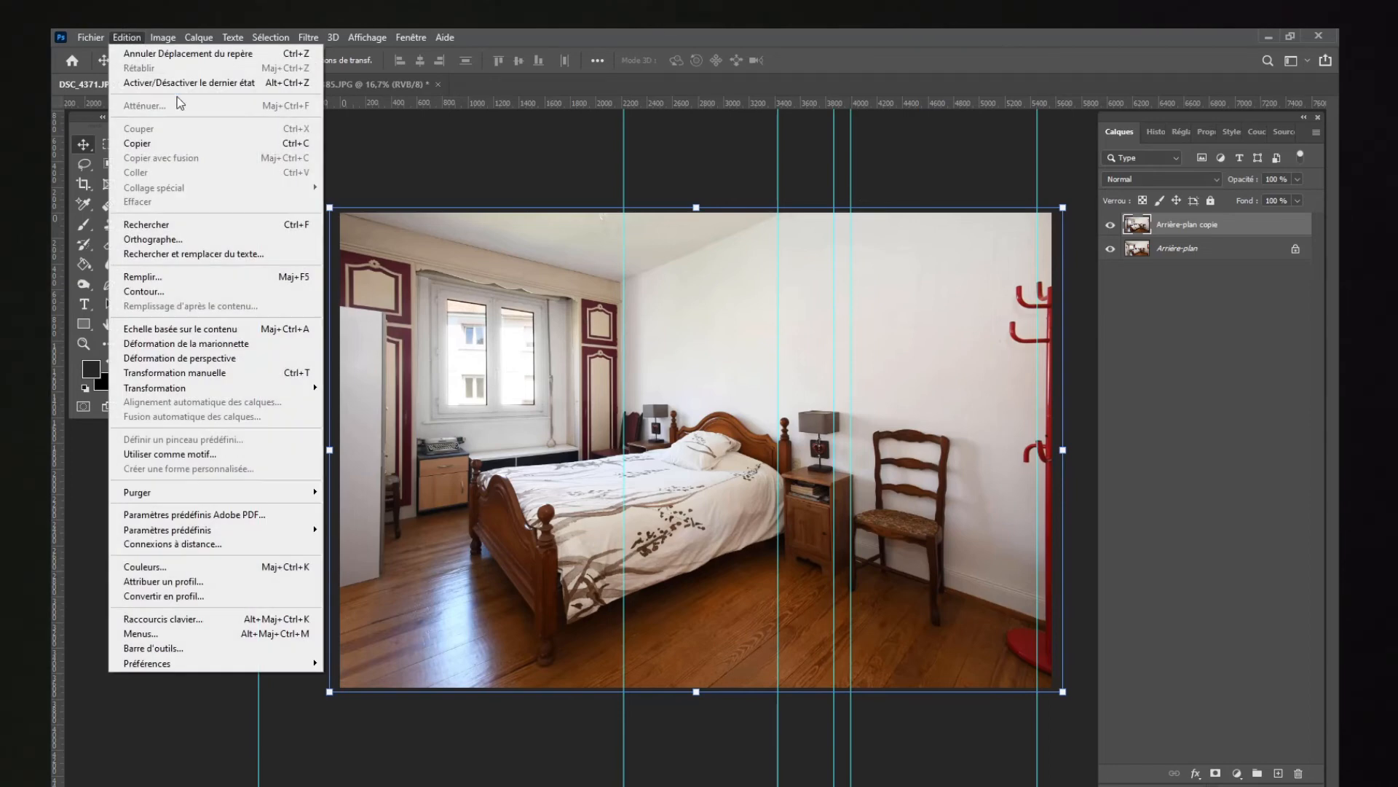
{"action": "mouse_move", "coordinate": [312, 383]}
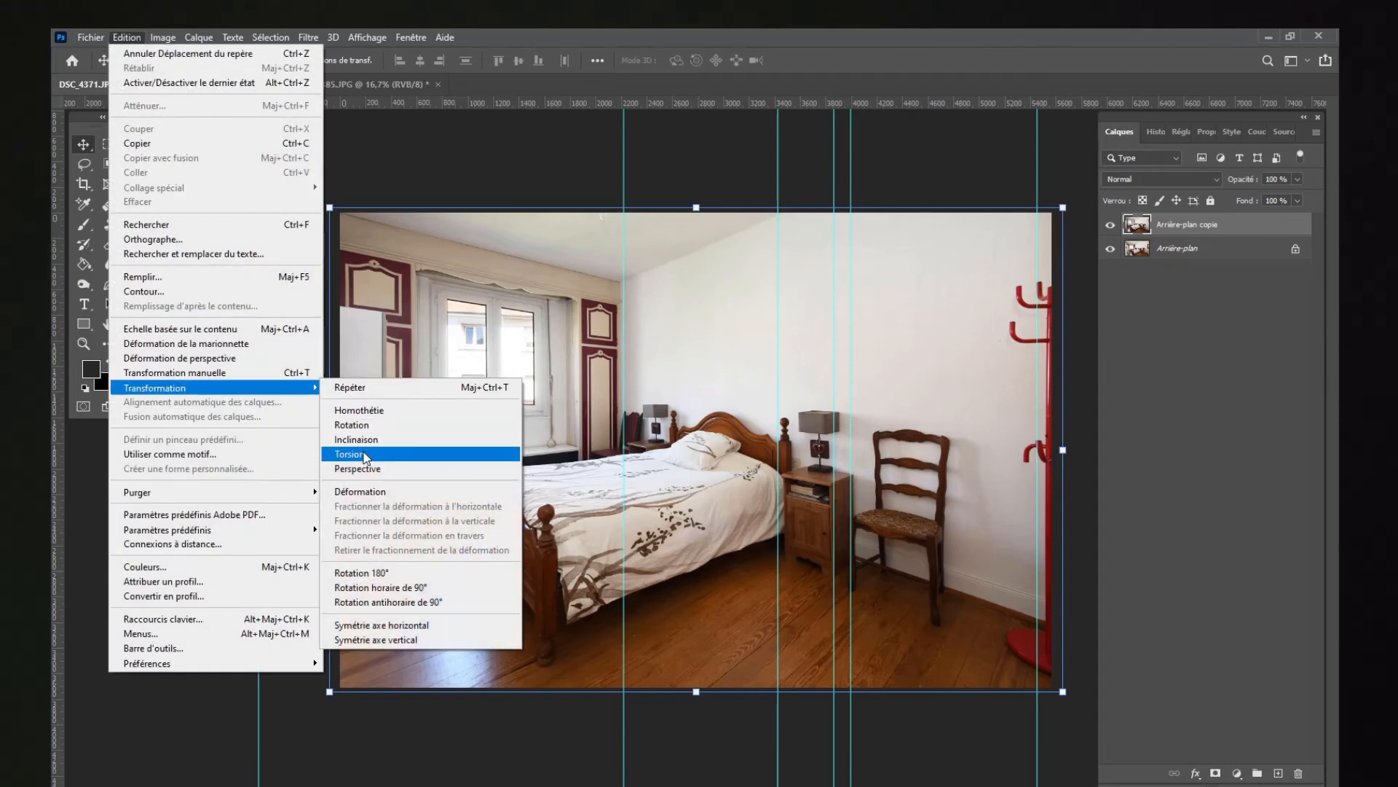
{"action": "left_click", "coordinate": [421, 126]}
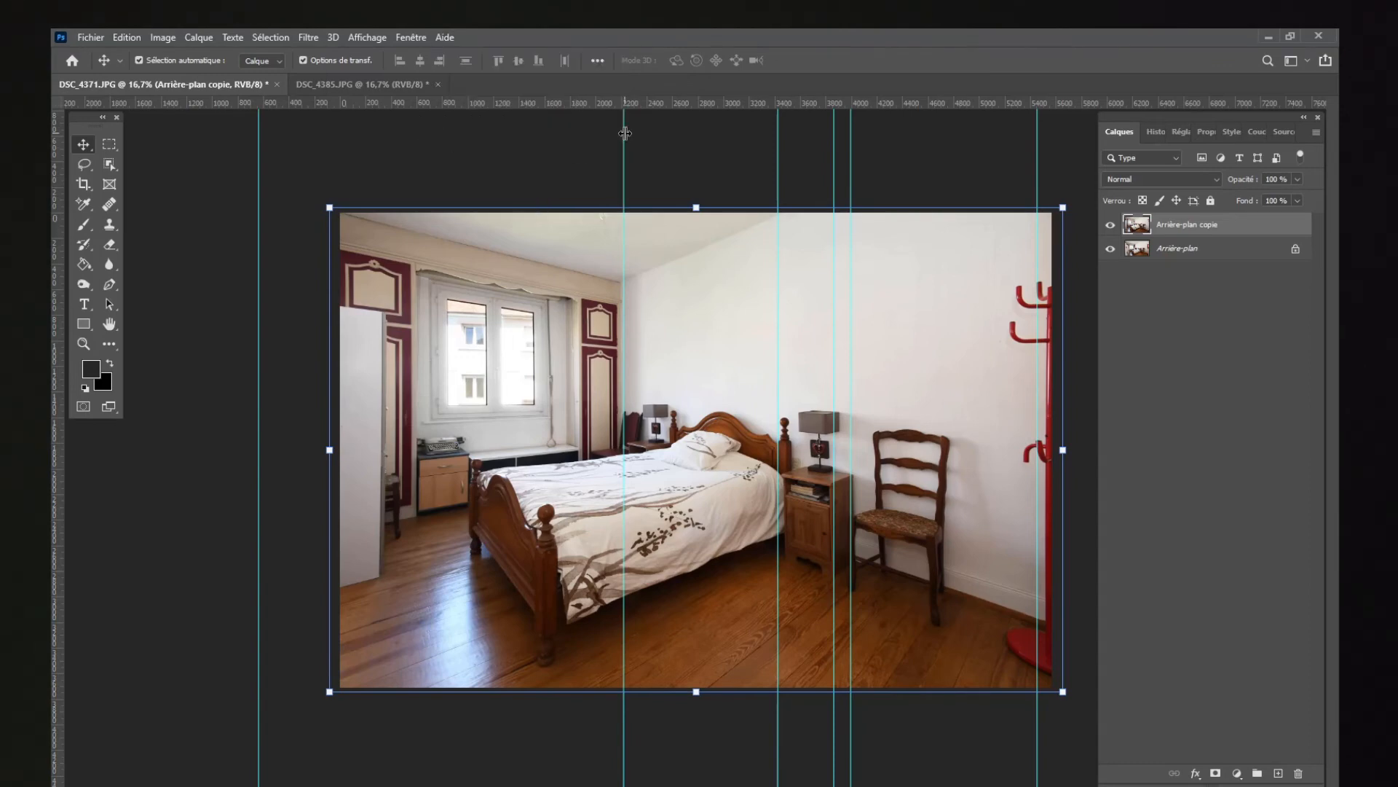
Step: Clear the remaining vertical guides from the photo by moving them out beyond the canvas edge
{"action": "left_click_drag", "start_coordinate": [625, 133], "coordinate": [138, 155]}
{"action": "left_click_drag", "start_coordinate": [779, 131], "coordinate": [173, 149]}
{"action": "left_click_drag", "start_coordinate": [778, 138], "coordinate": [140, 150]}
{"action": "left_click_drag", "start_coordinate": [850, 143], "coordinate": [58, 152]}
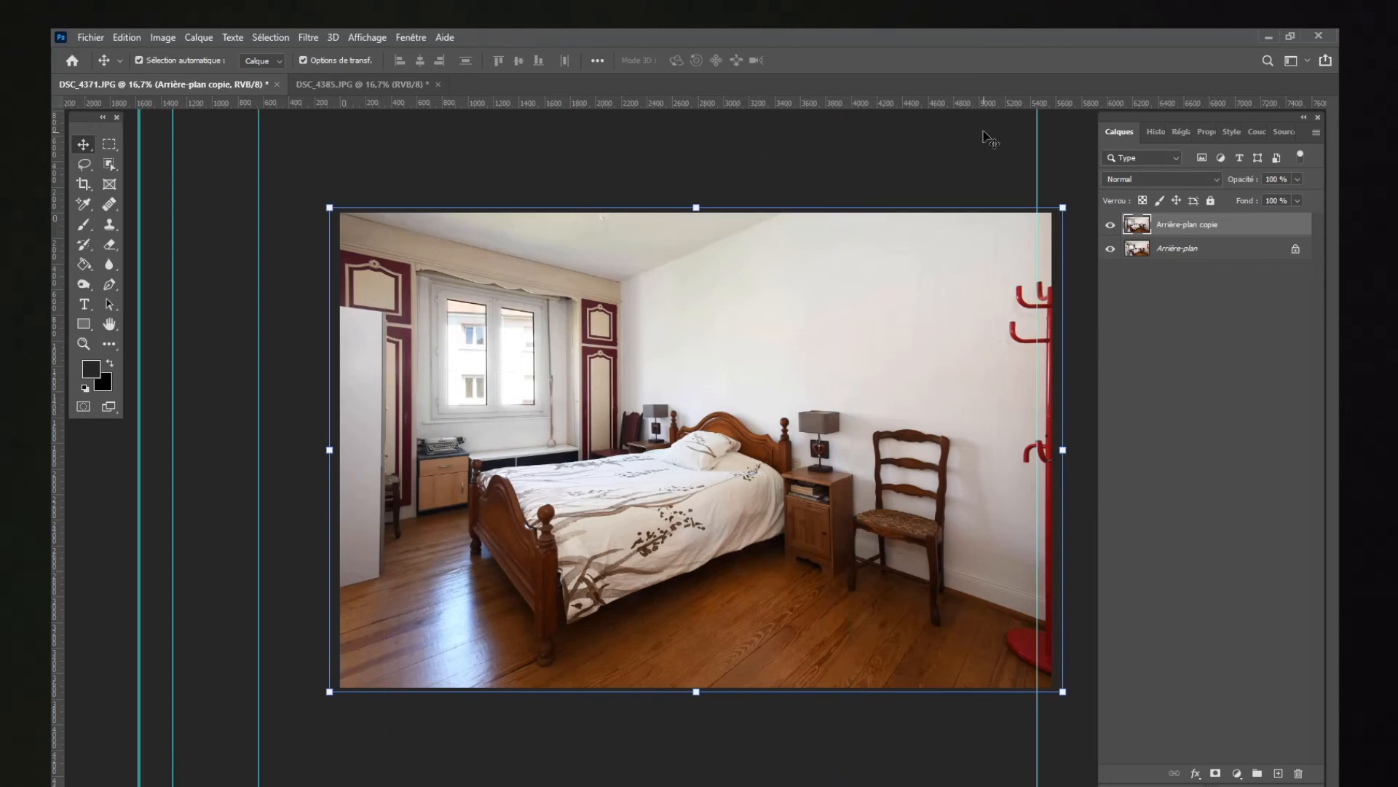
{"action": "left_click_drag", "start_coordinate": [1037, 139], "coordinate": [57, 149]}
Step: Sharpen the duplicate layer with the Camera Raw filter, setting Netteté to 24
{"action": "left_click", "coordinate": [83, 164]}
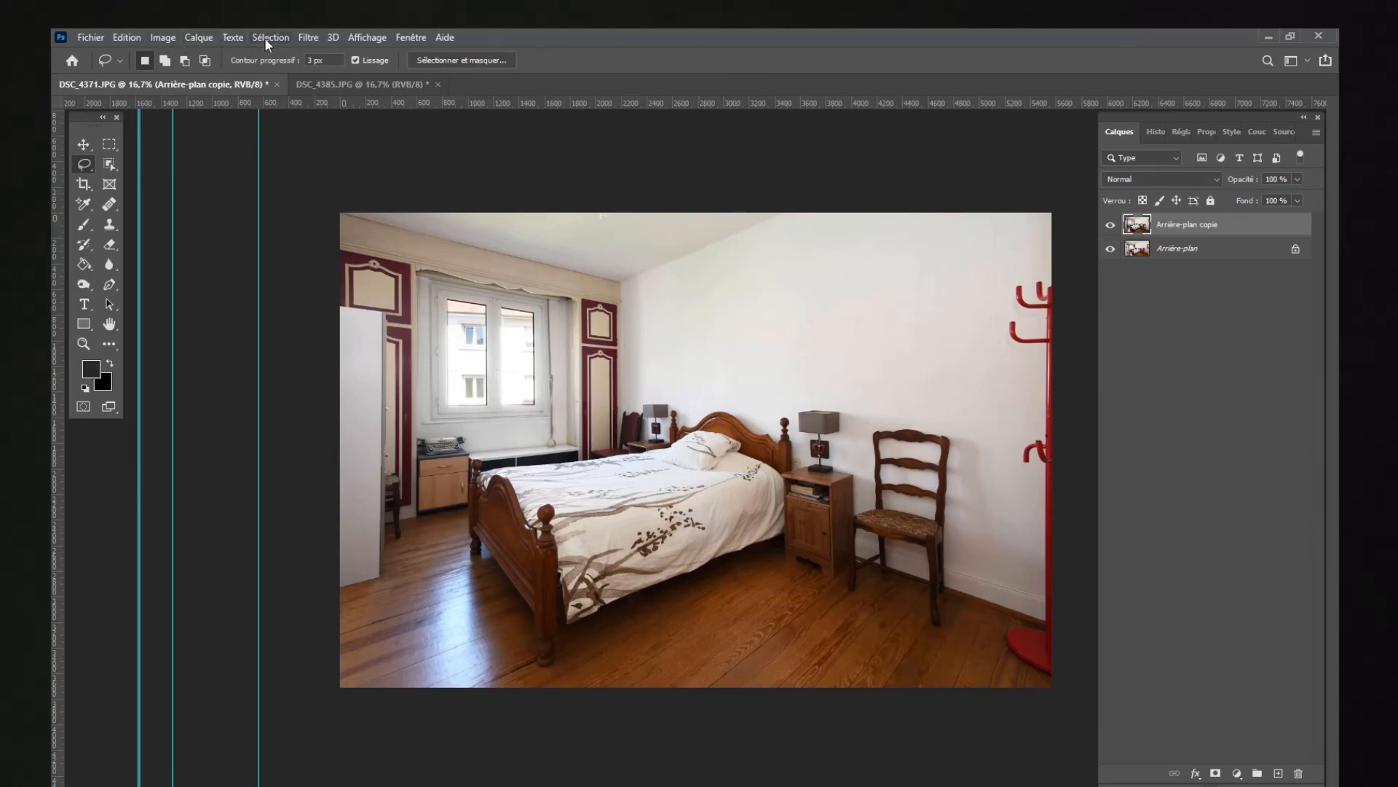
{"action": "left_click", "coordinate": [314, 39]}
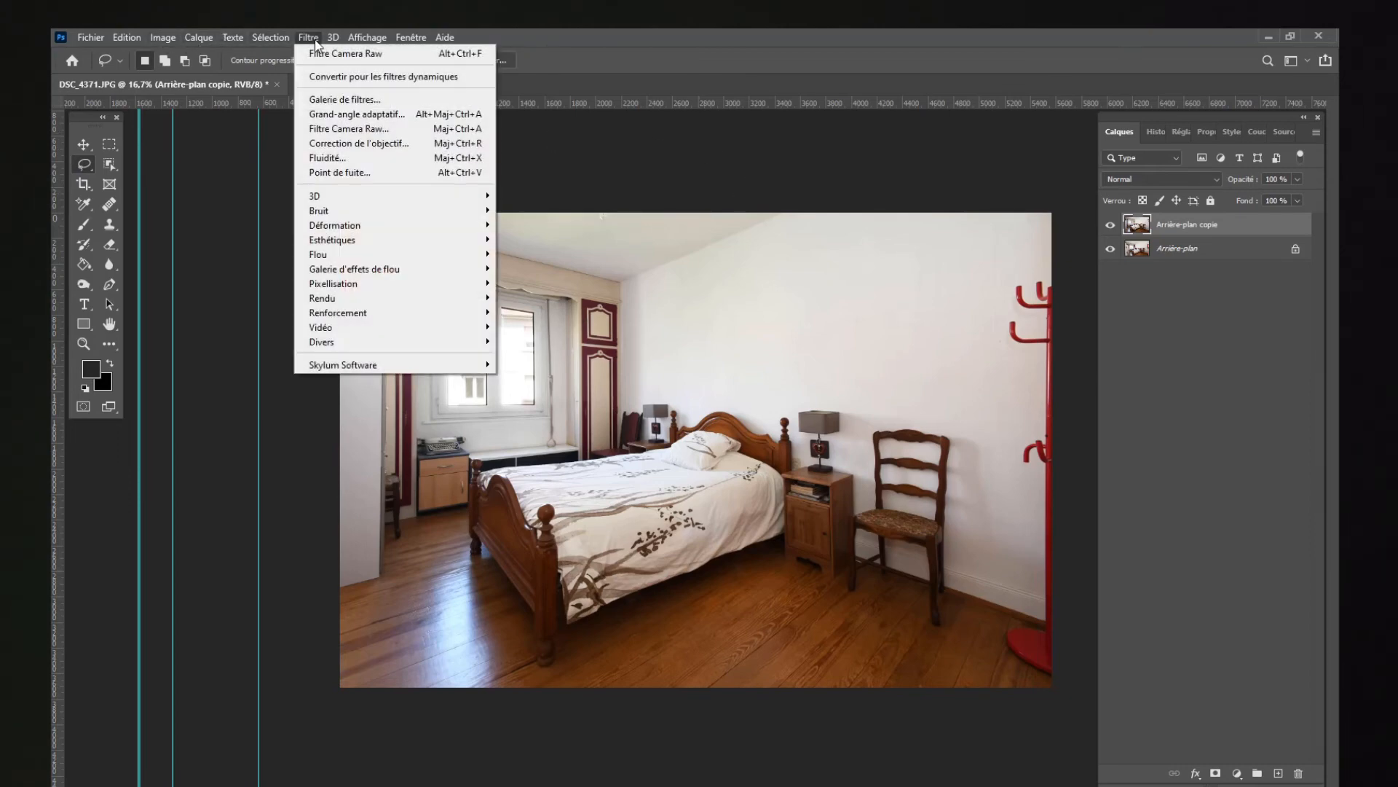
{"action": "left_click", "coordinate": [348, 129]}
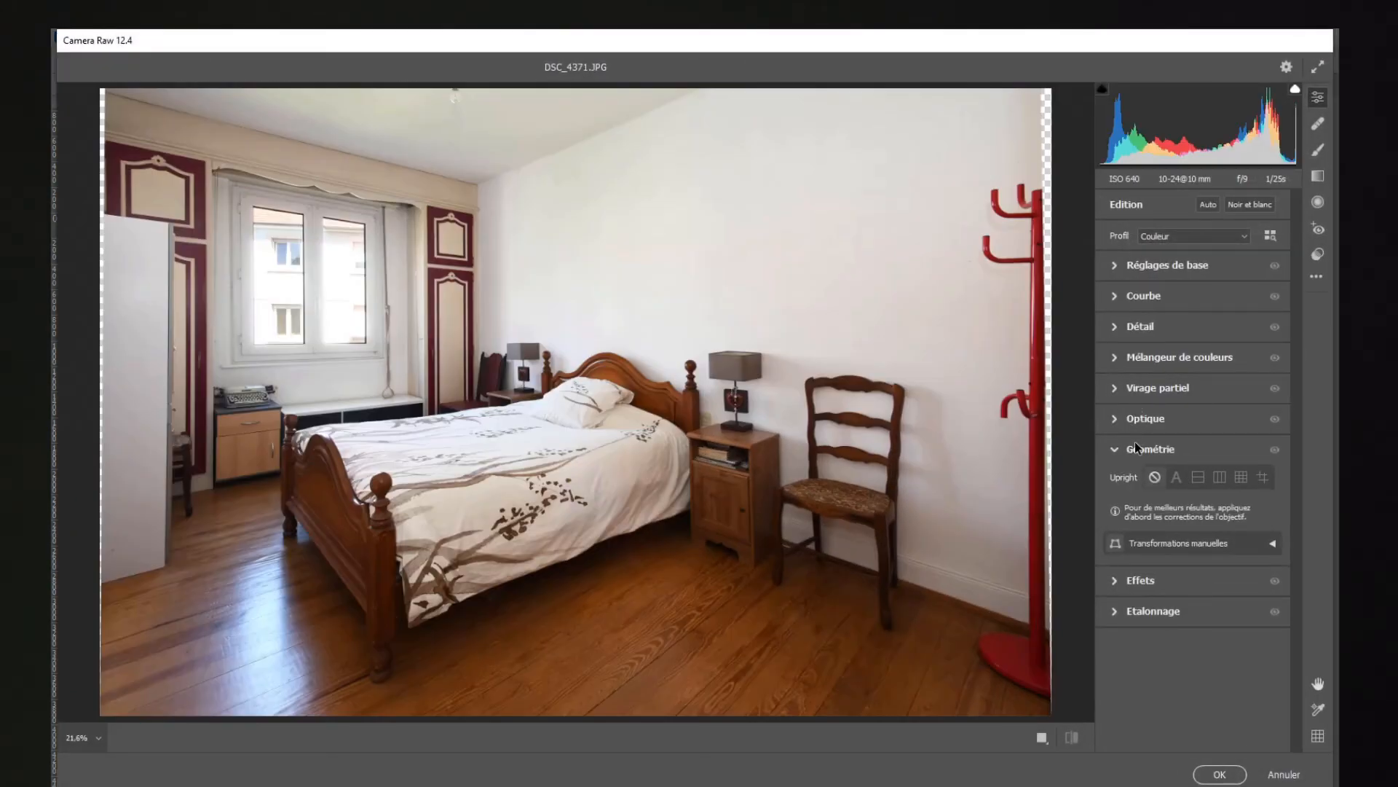
{"action": "left_click", "coordinate": [1136, 447]}
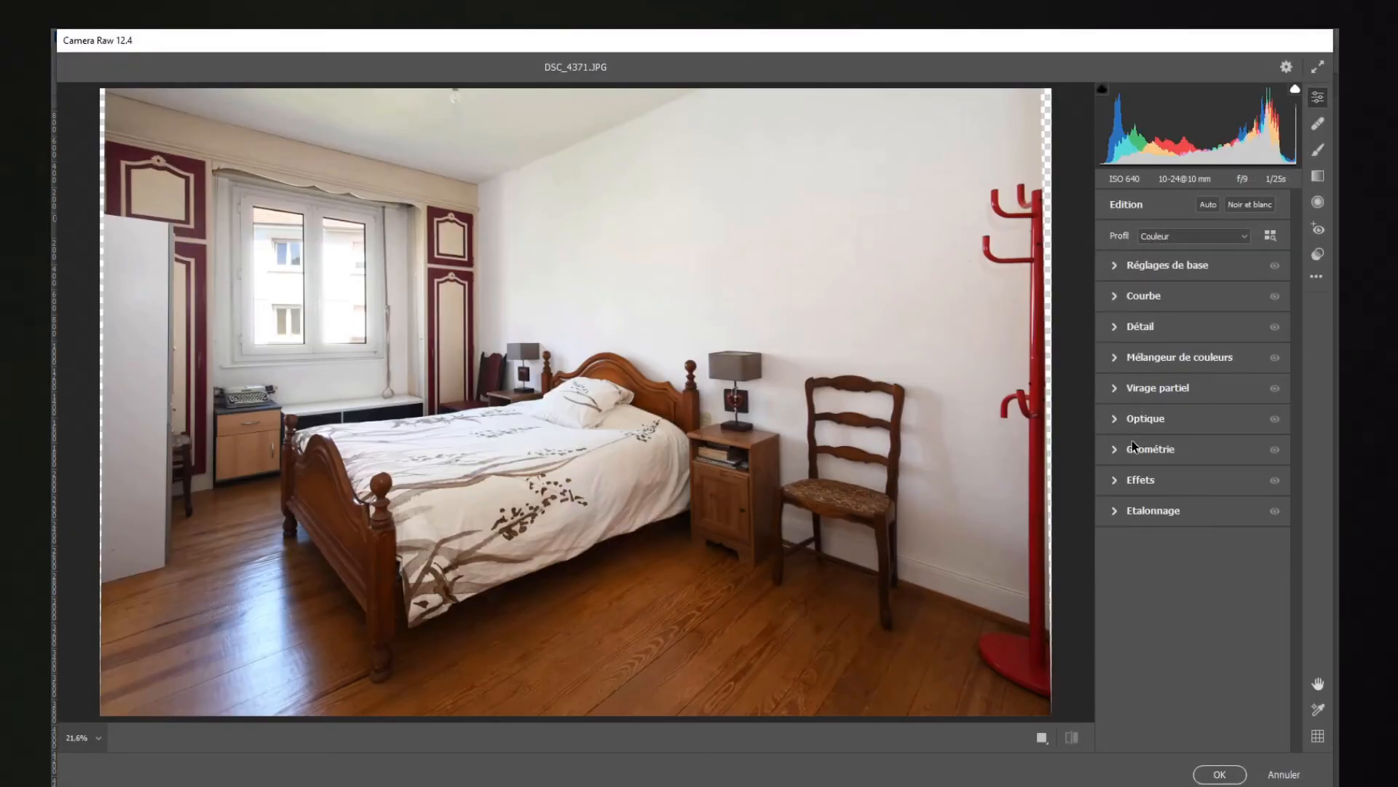
{"action": "left_click", "coordinate": [1129, 332]}
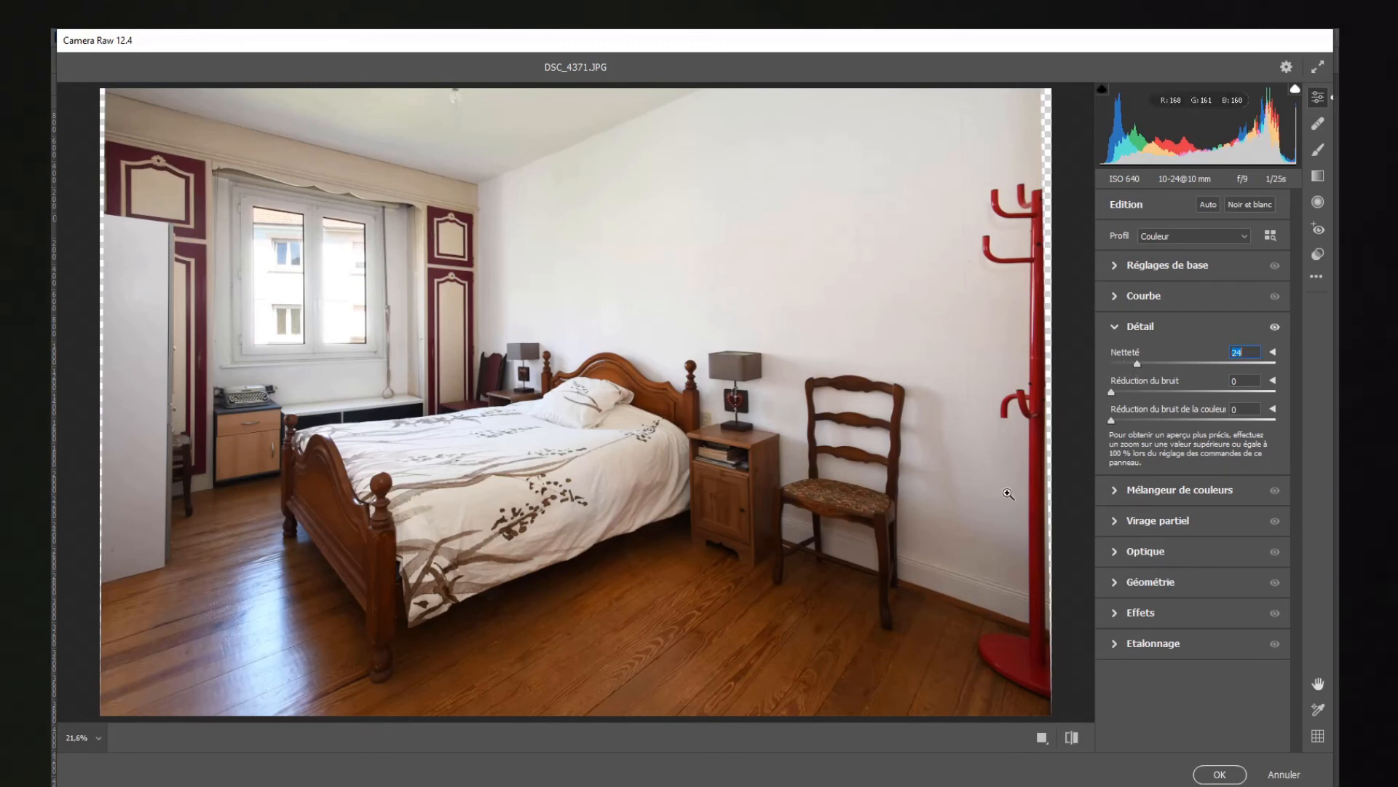
{"action": "left_click", "coordinate": [1220, 775]}
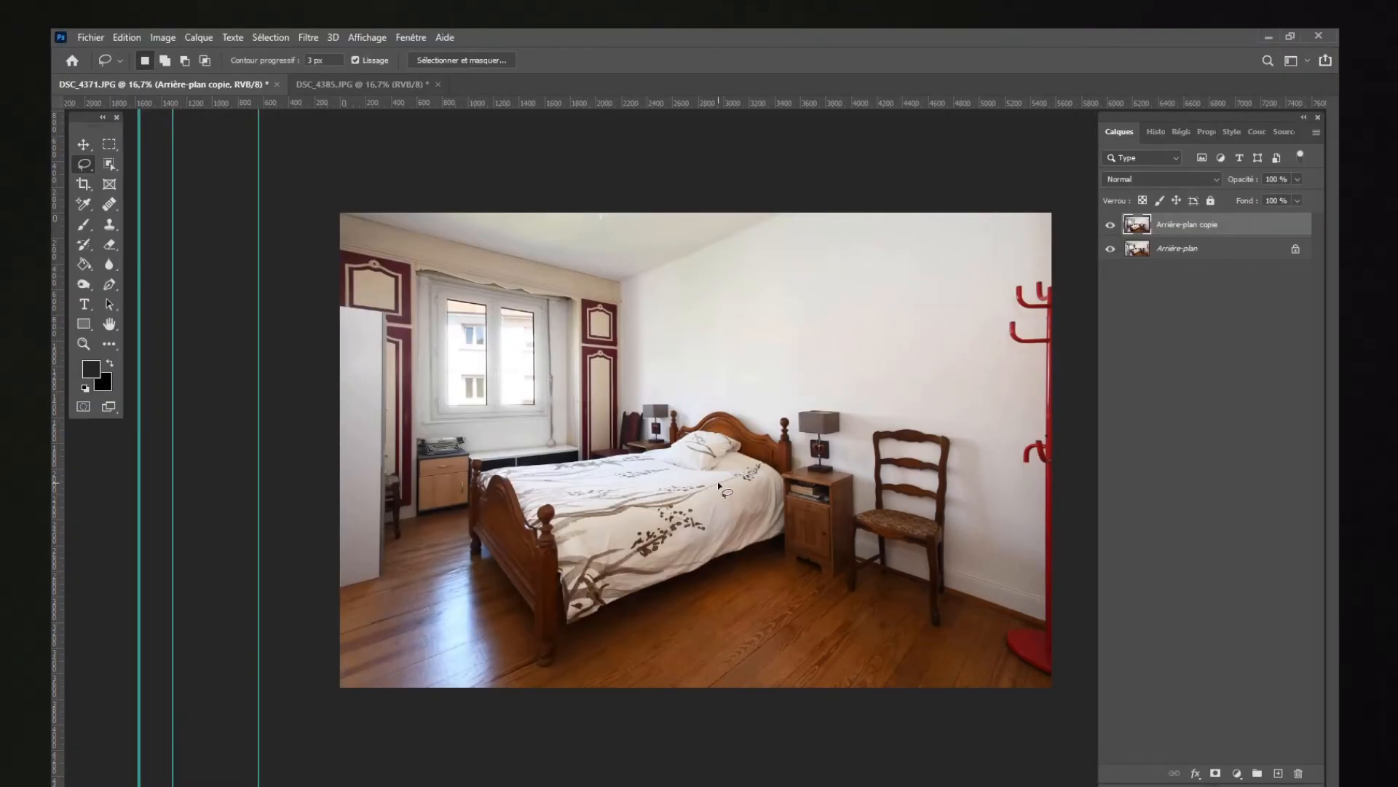
Step: Hide and show the duplicate layer again to compare the corrected photo with the original
{"action": "left_click", "coordinate": [1110, 229]}
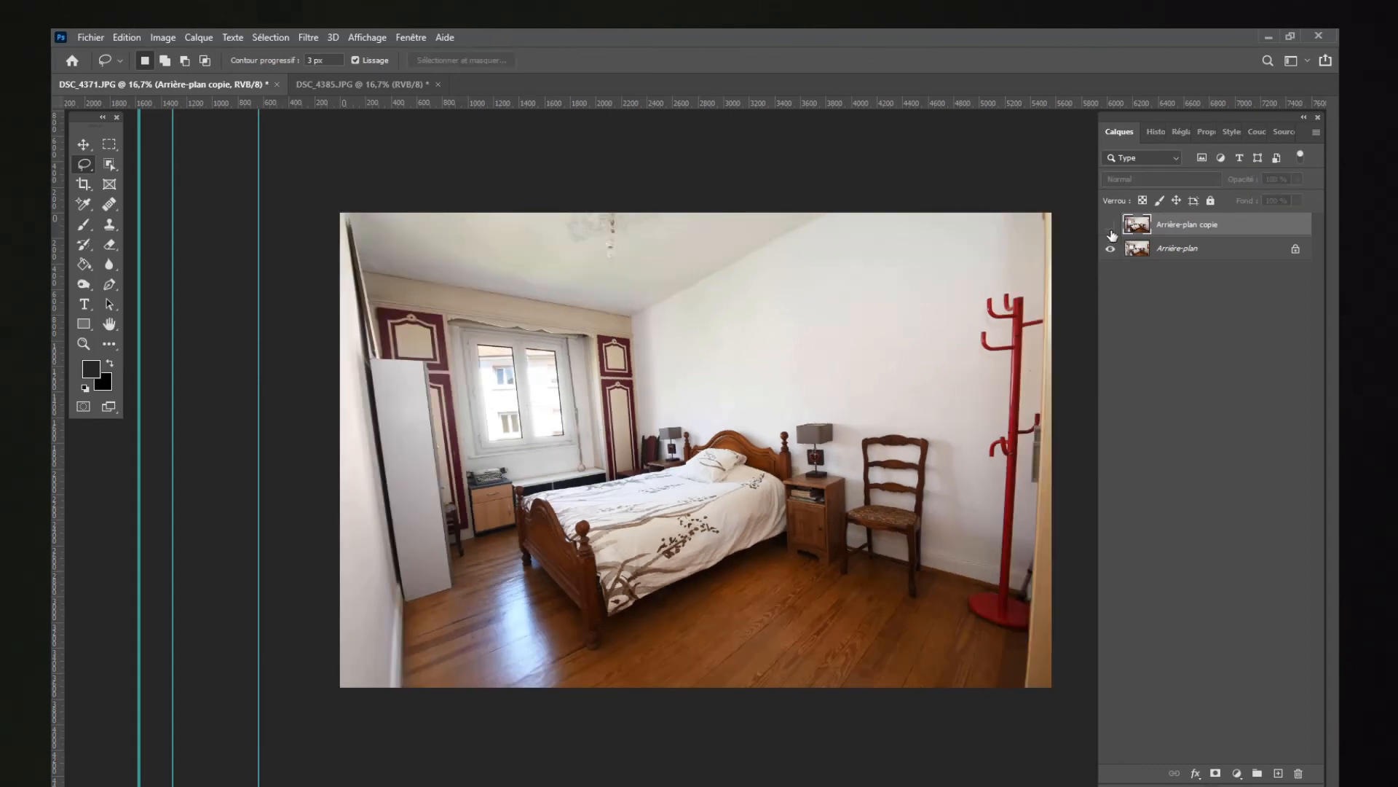
{"action": "left_click", "coordinate": [1111, 229]}
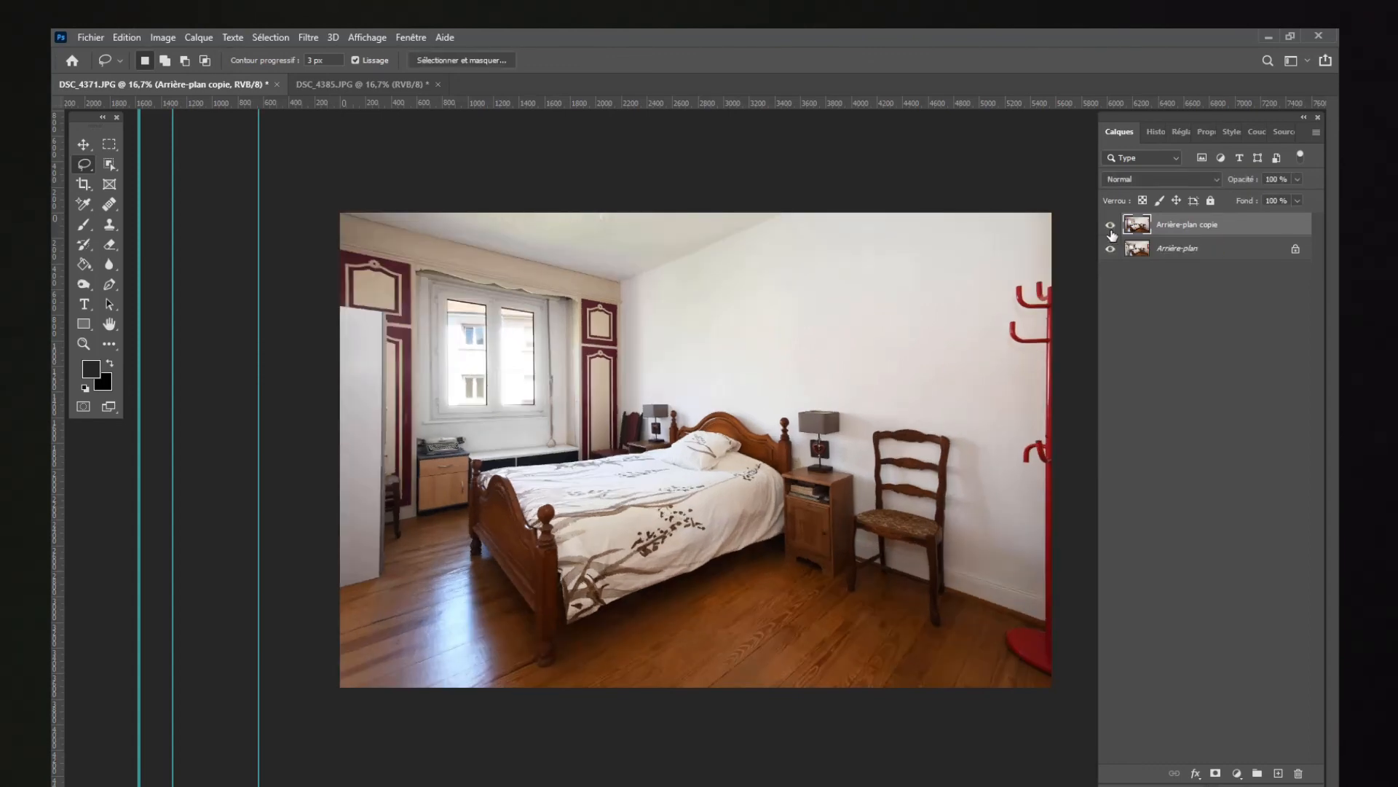